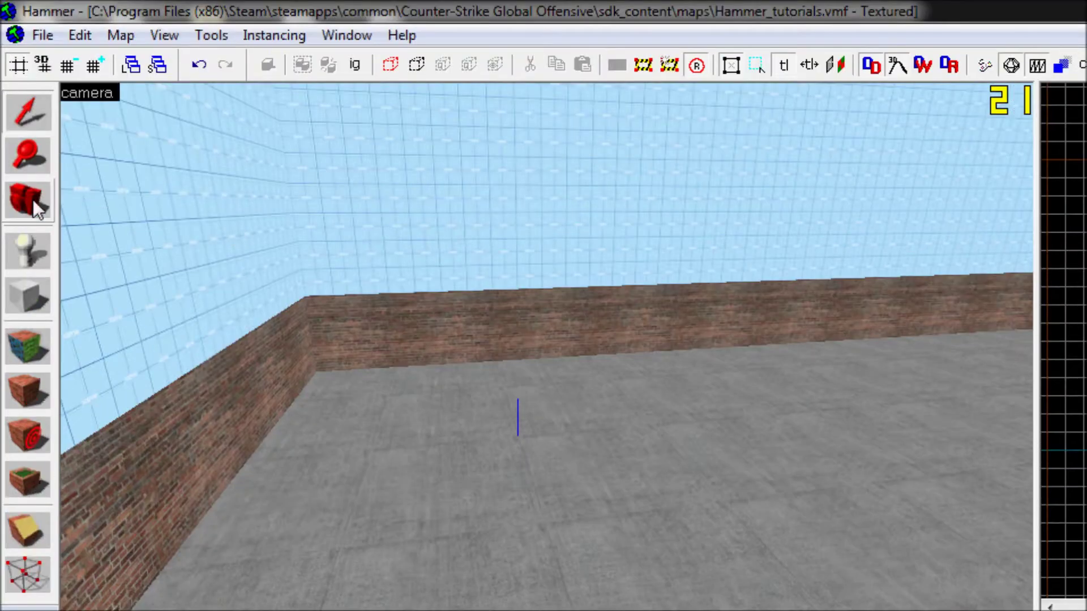
Step: Fly the 3D camera around the empty room to survey its floor and walls
click(34, 204)
drag(547, 350, 547, 351)
key(Down)
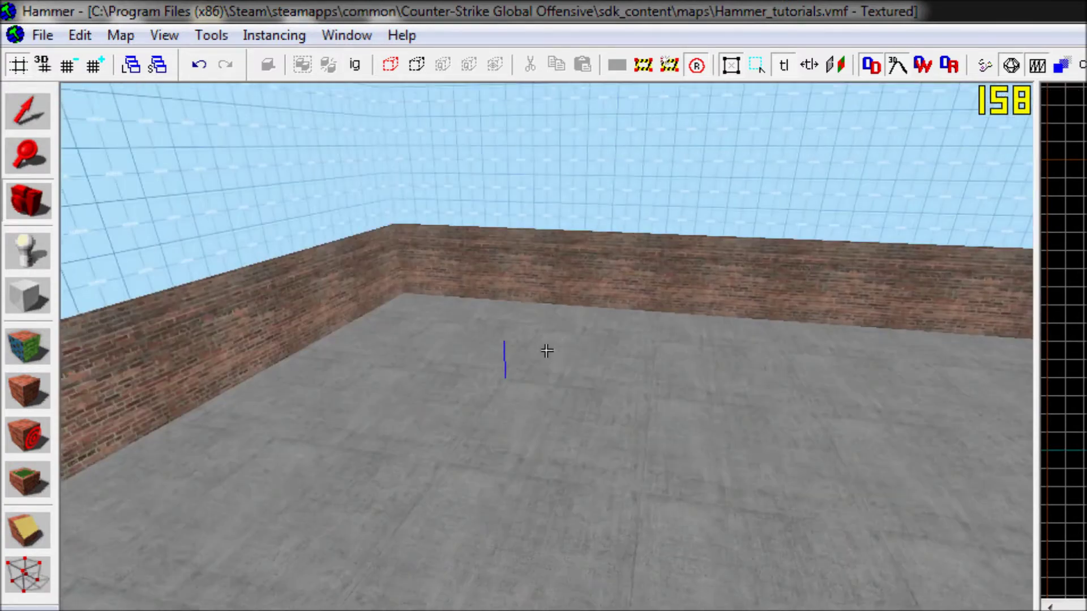
drag(546, 351, 546, 351)
key(s)
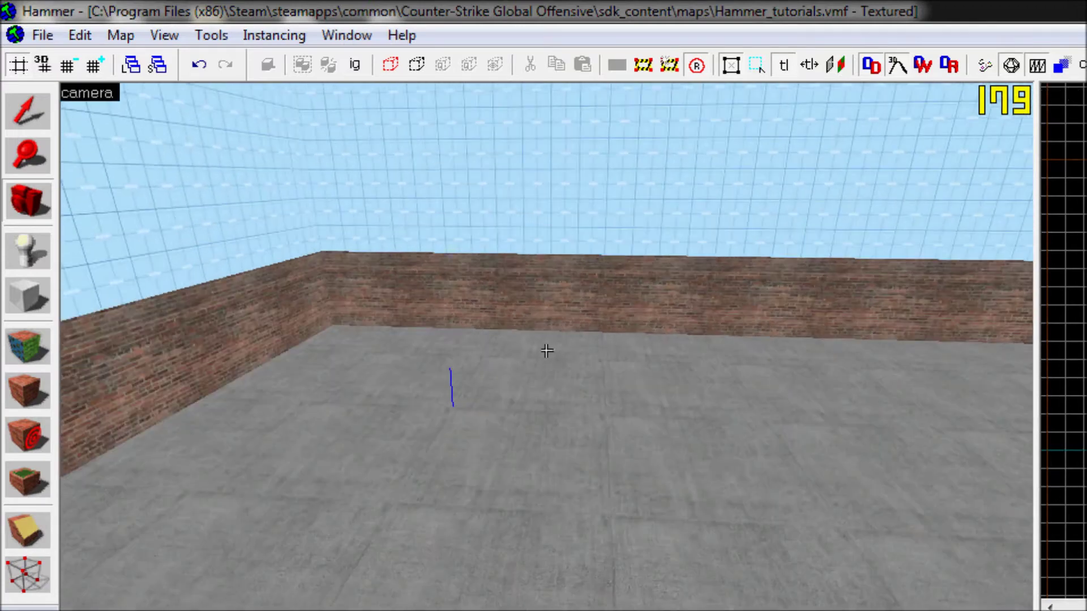
key(w)
key(w)
key(s)
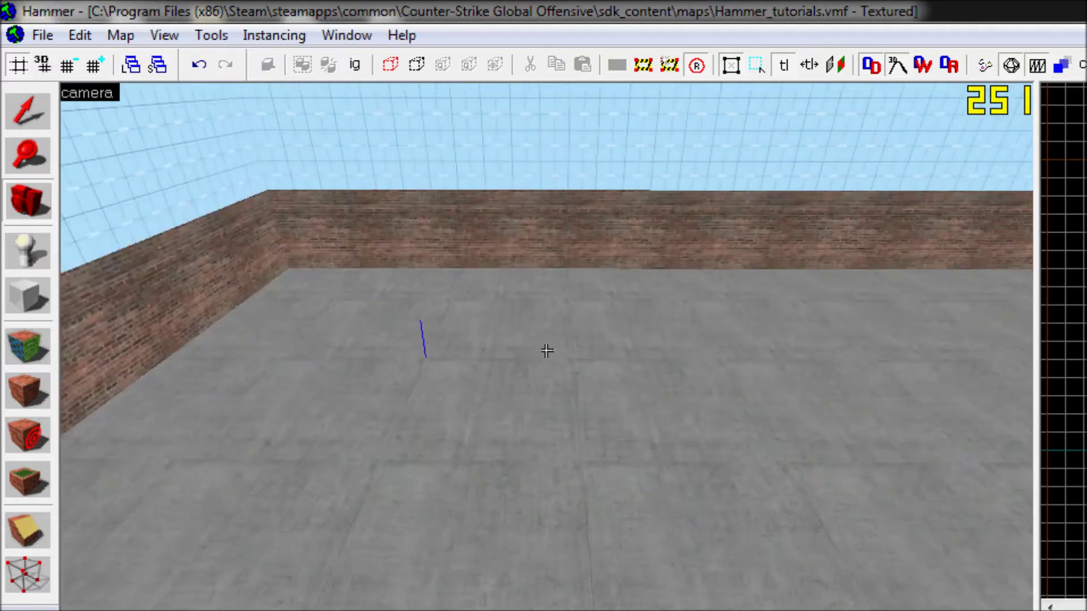
key(w)
key(s)
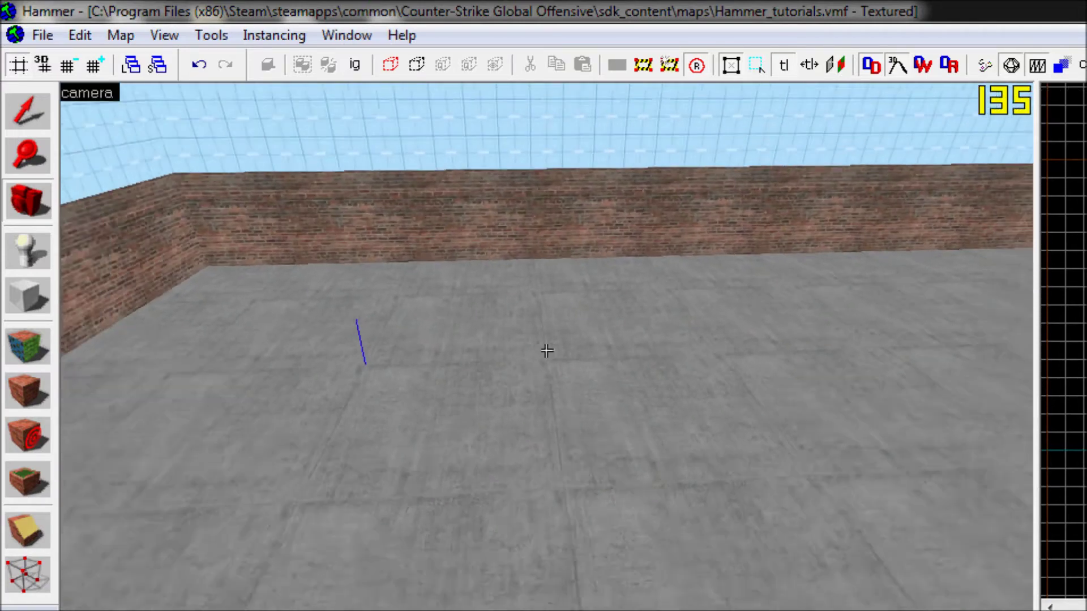
key(w)
key(w)
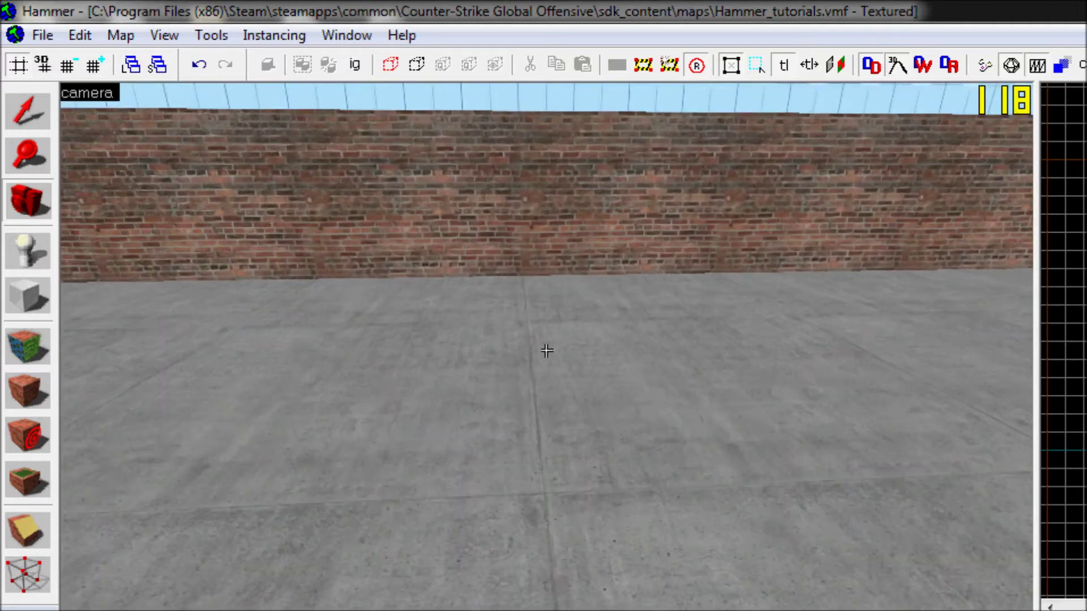
key(s)
key(s)
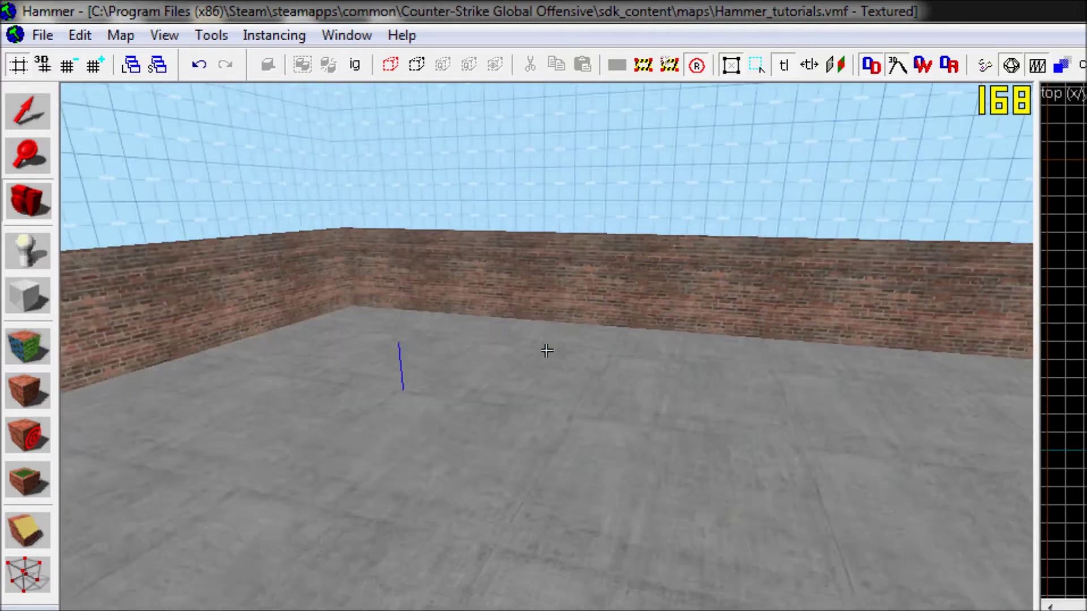
key(w)
key(w)
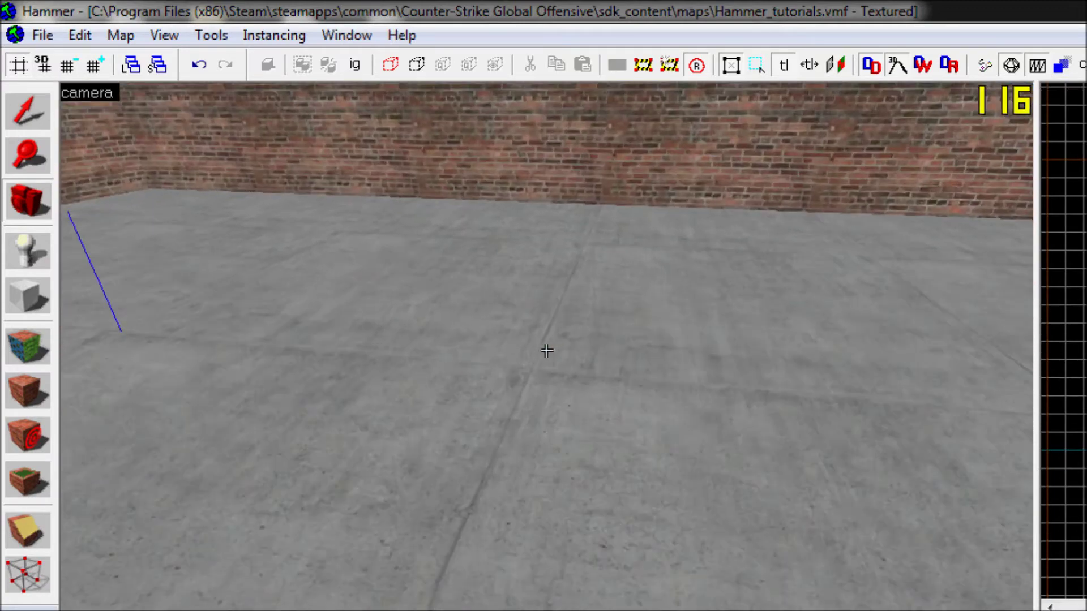
key(s)
key(w)
key(s)
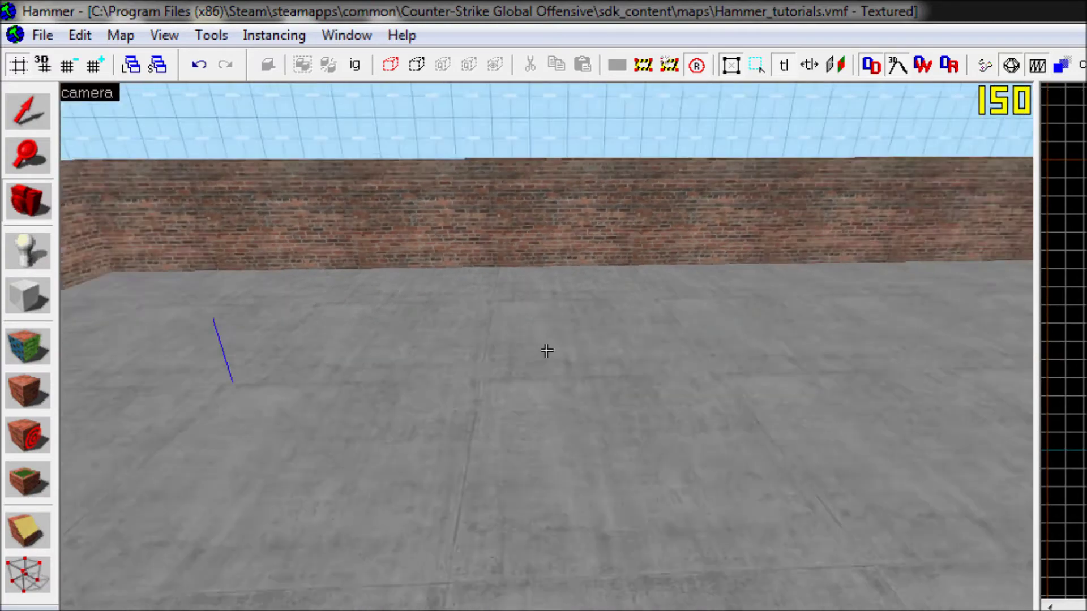
key(z)
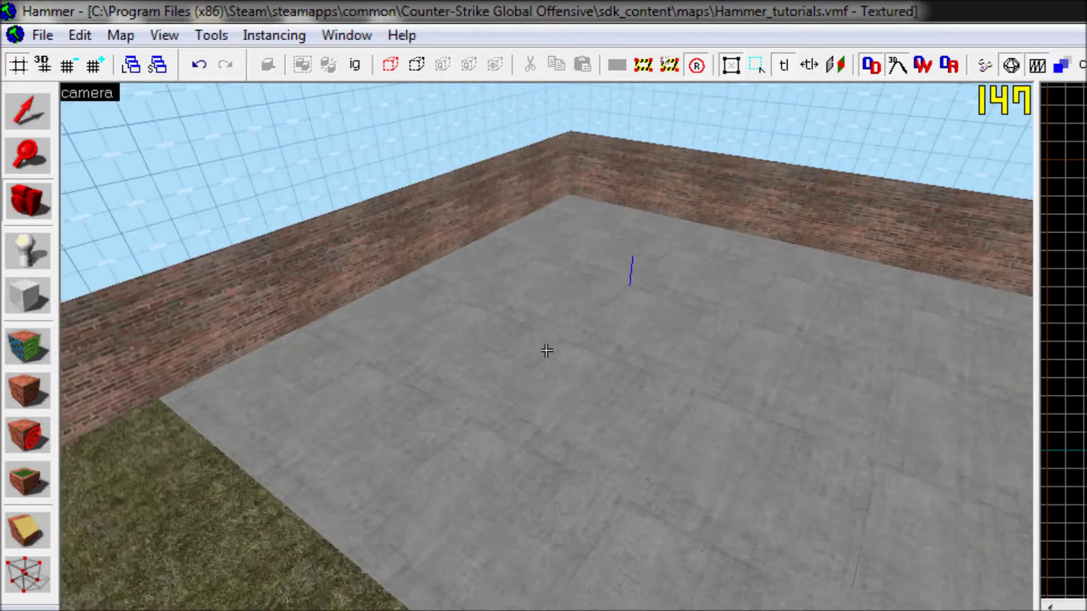
key(Up)
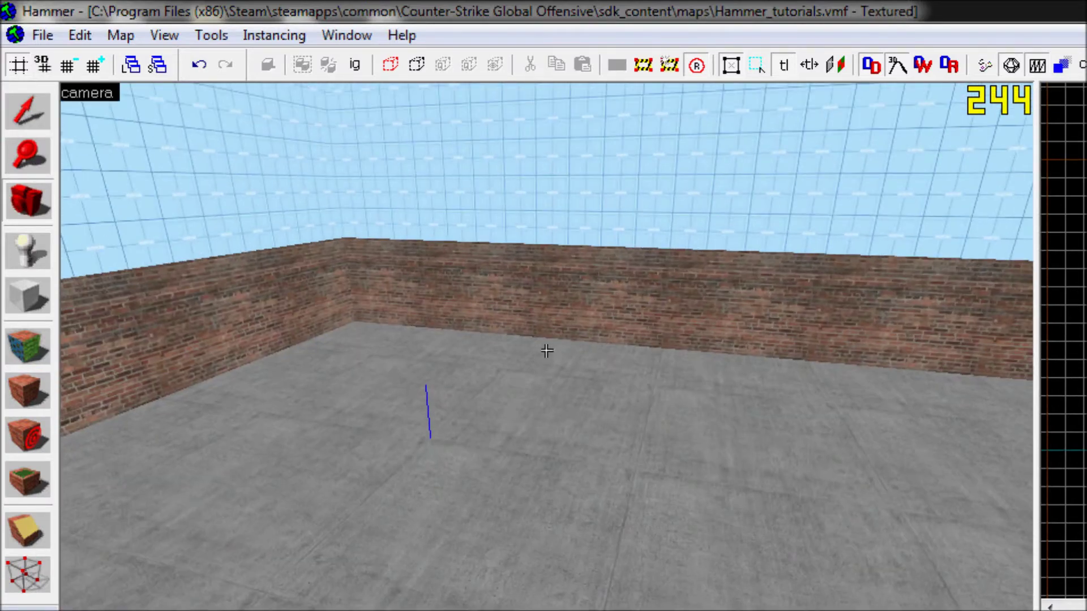
key(Up)
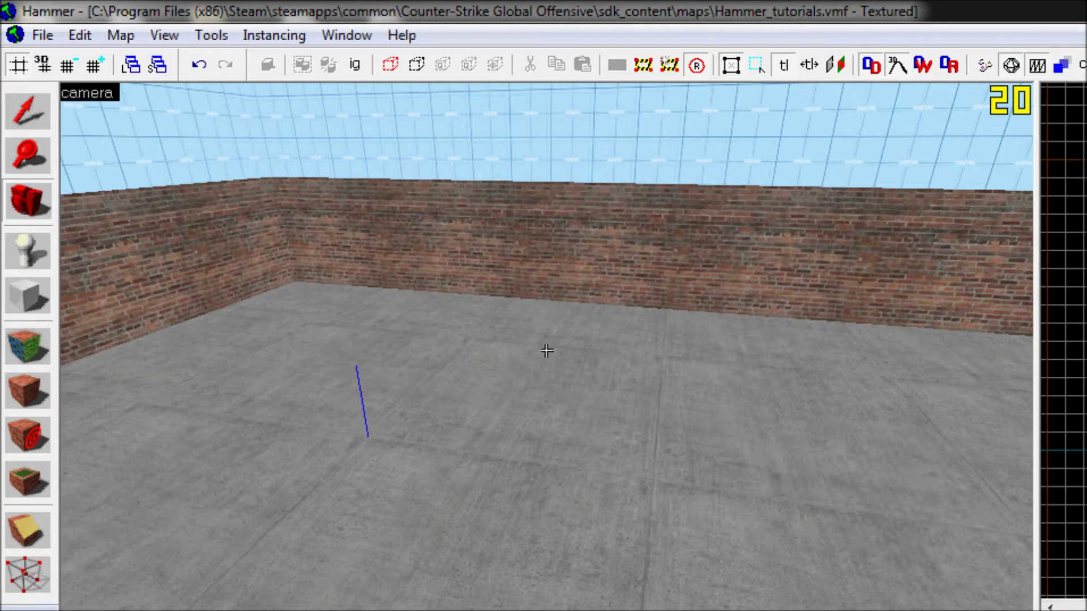
key(s)
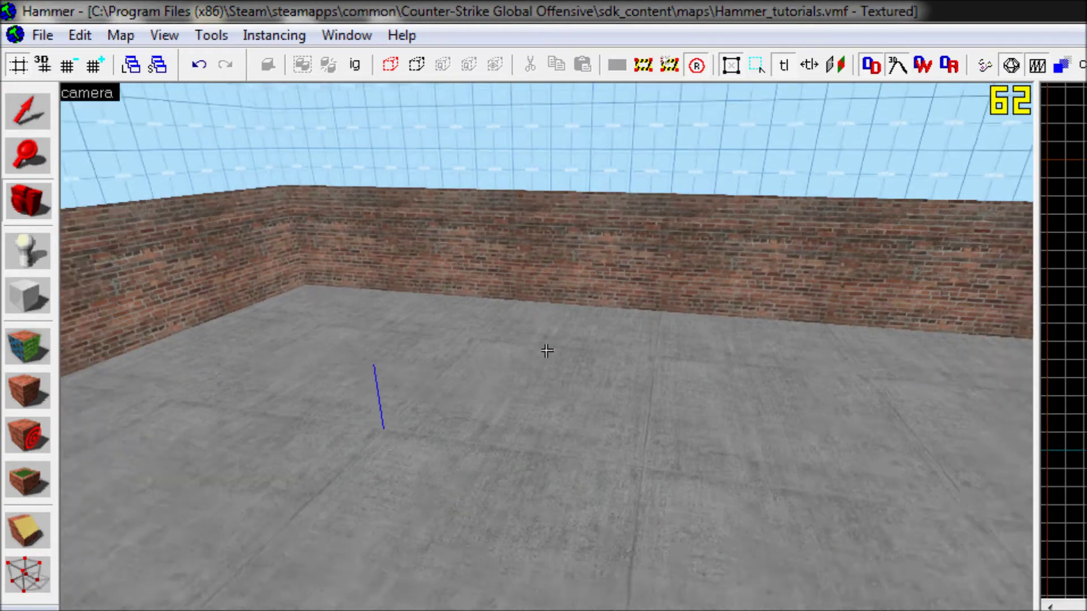
key(w)
key(Up)
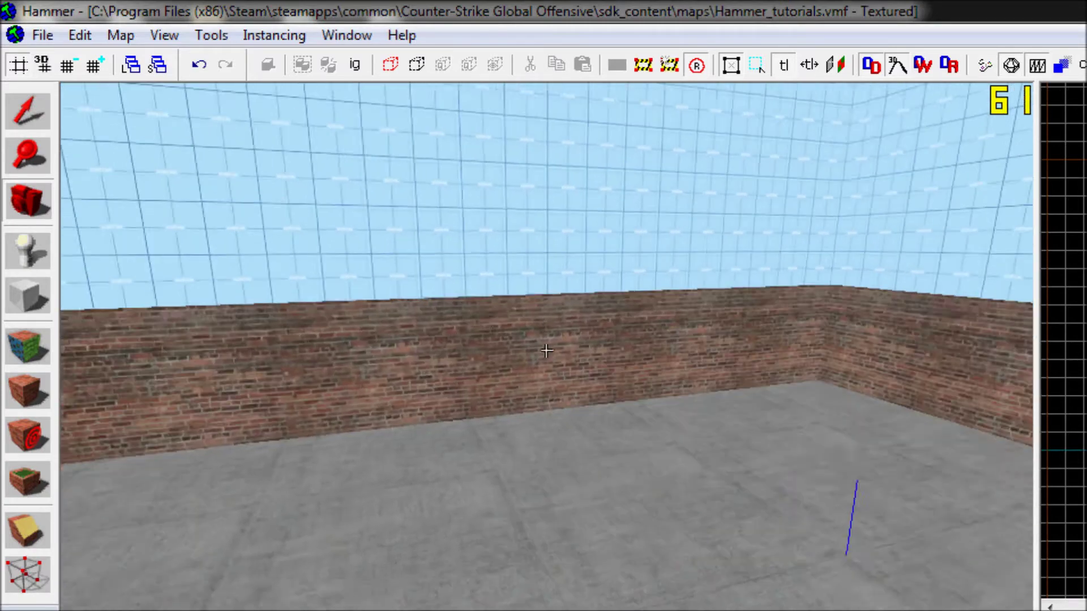
key(a)
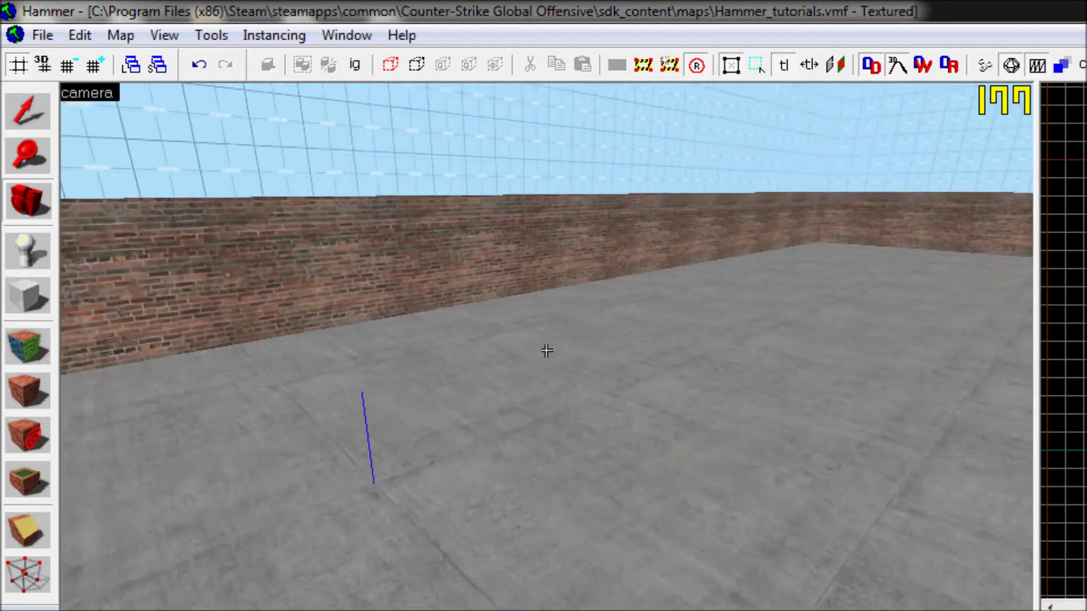
key(s)
key(z)
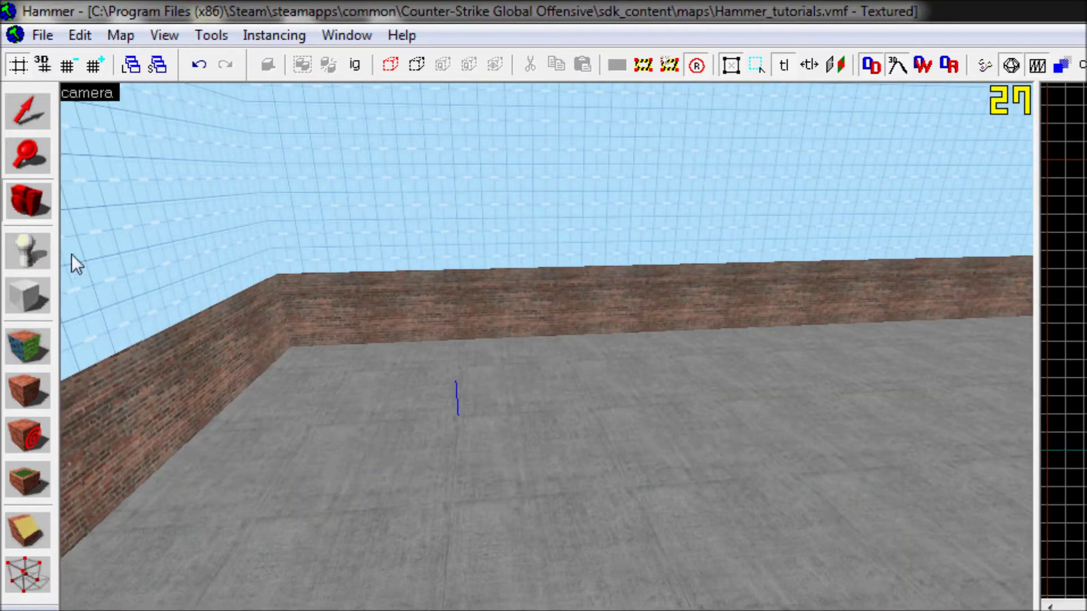
Step: Place an info_player_terrorist spawn on the concrete floor and circle the camera around it
click(32, 254)
click(514, 428)
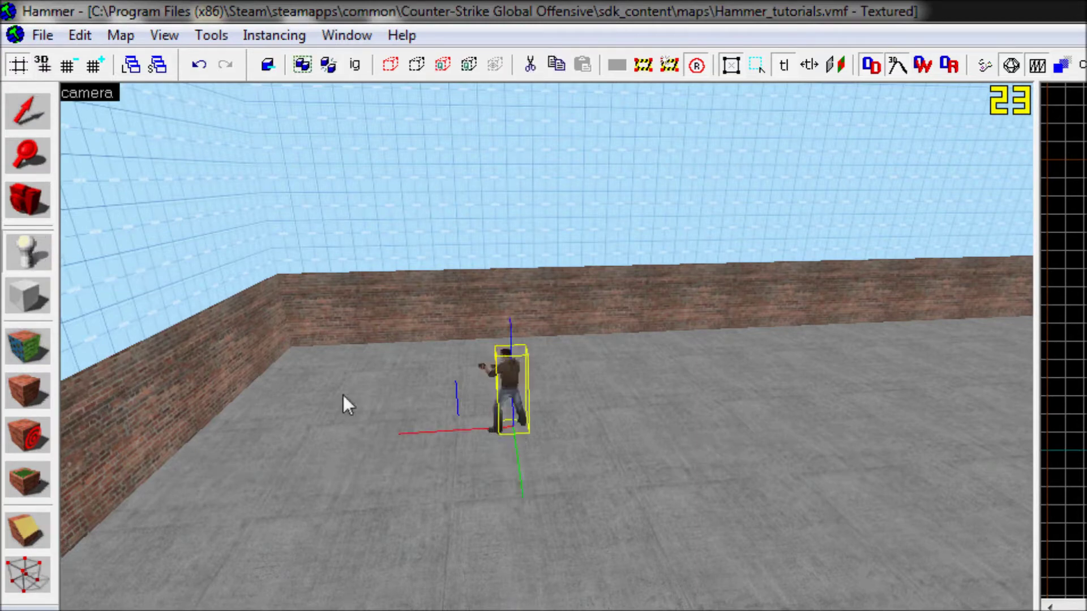
click(12, 216)
drag(429, 306, 546, 350)
key(w)
key(s)
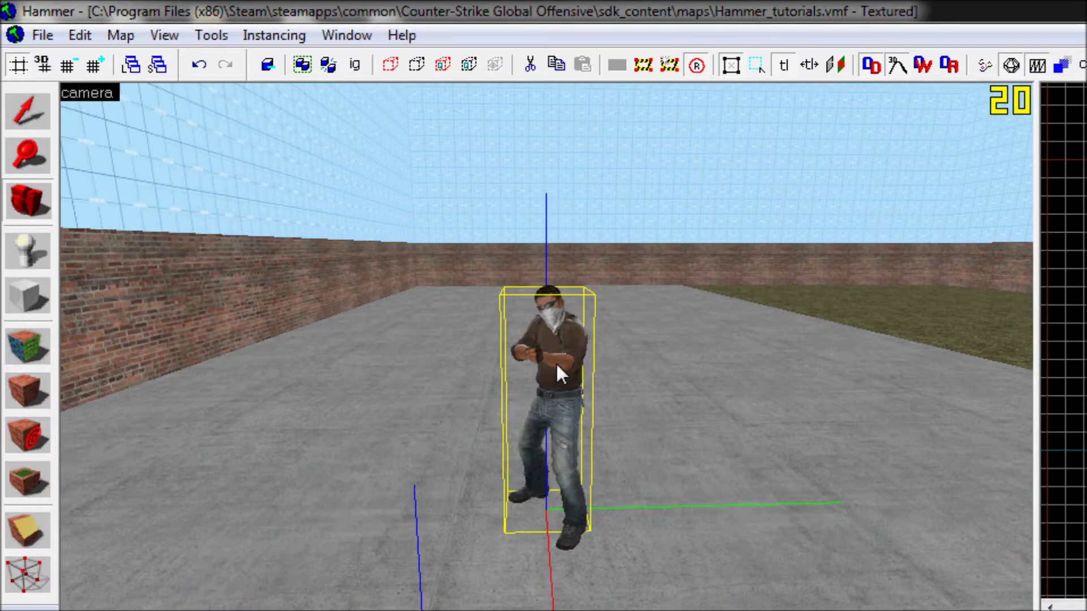
key(w)
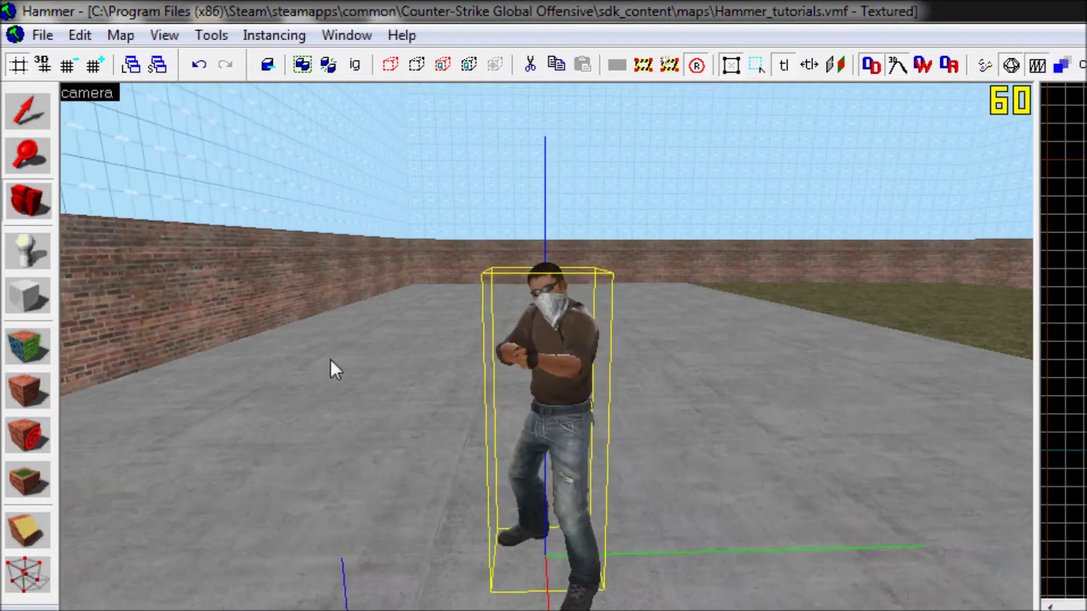
key(s)
key(w)
key(z)
key(s)
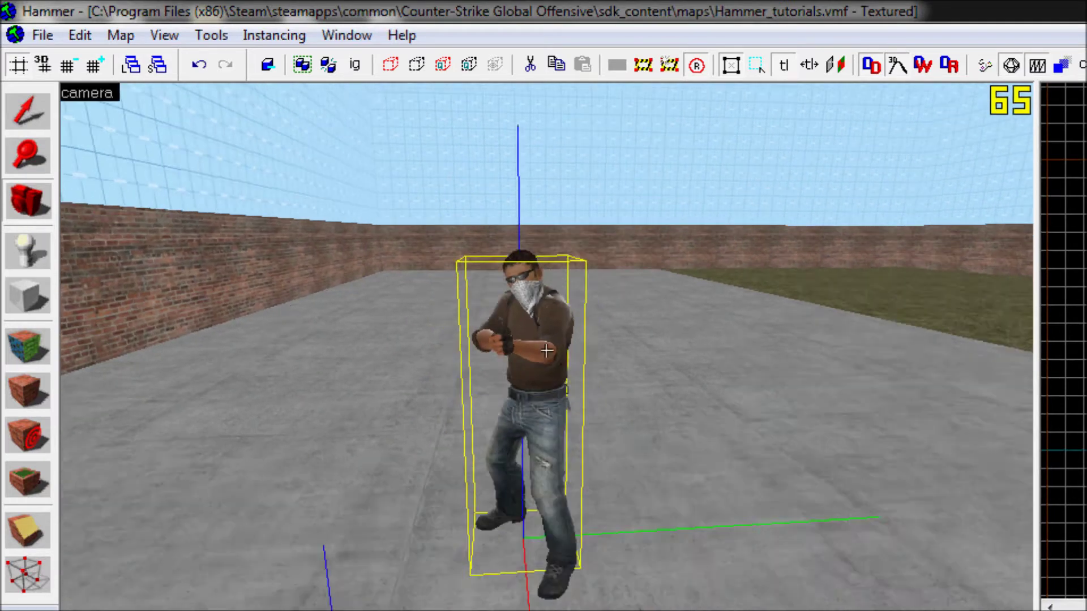
key(a)
key(w)
key(s)
key(z)
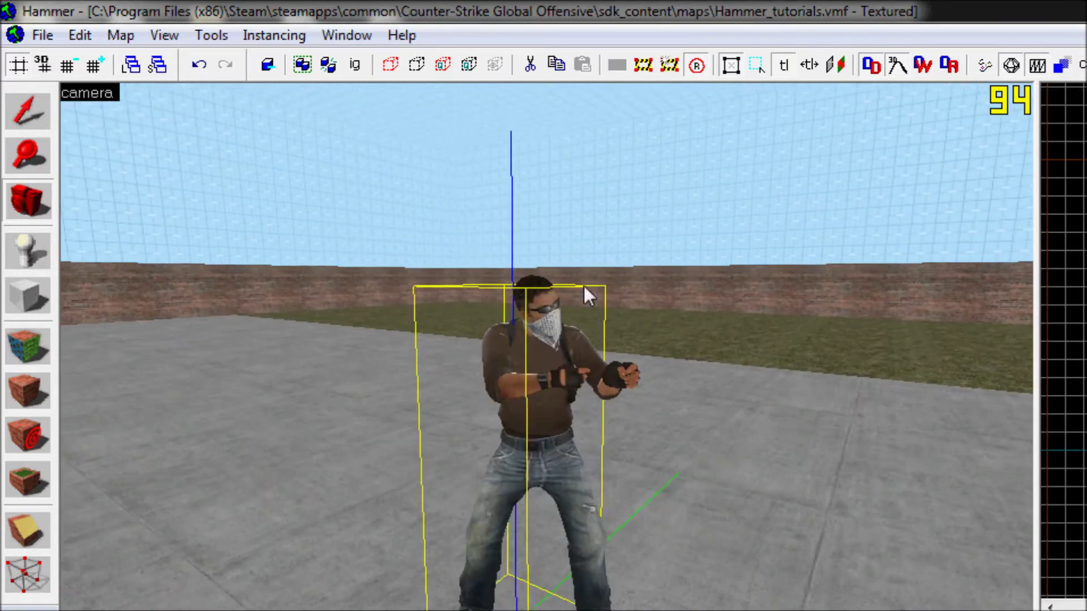
key(s)
key(z)
key(w)
key(d)
key(w)
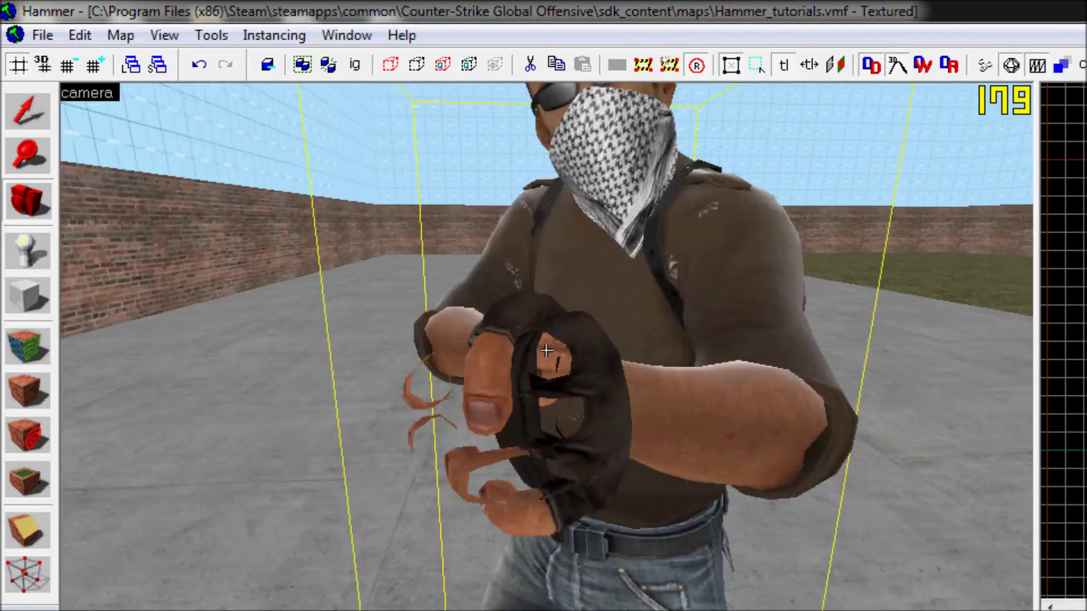
key(s)
key(w)
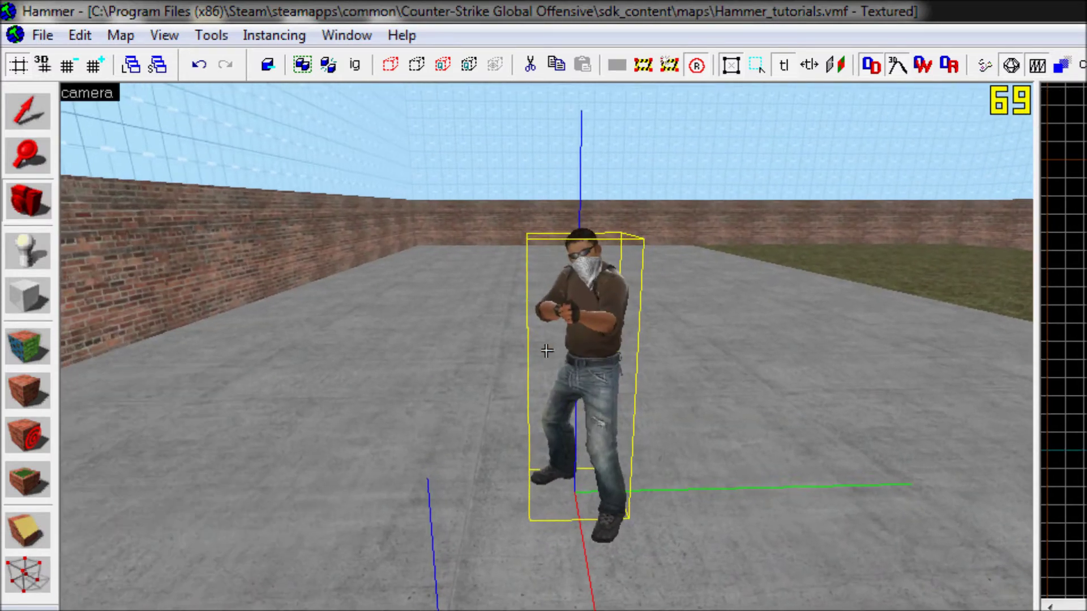
key(d)
key(z)
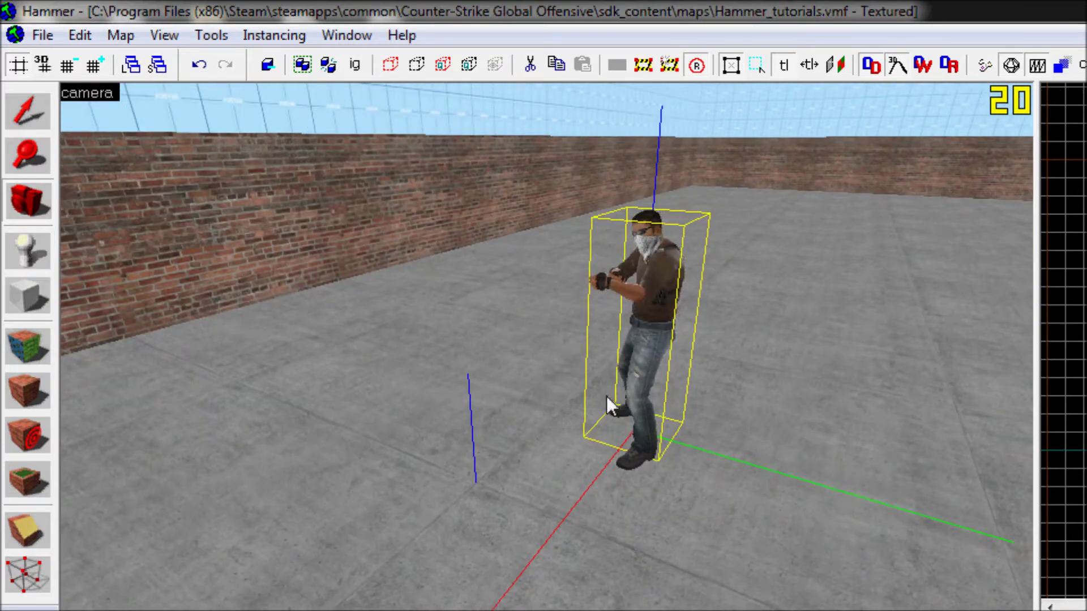
click(218, 35)
Step: Set the default point entity class to info_player_counterterrorist and place a second spawn beside the first
click(262, 588)
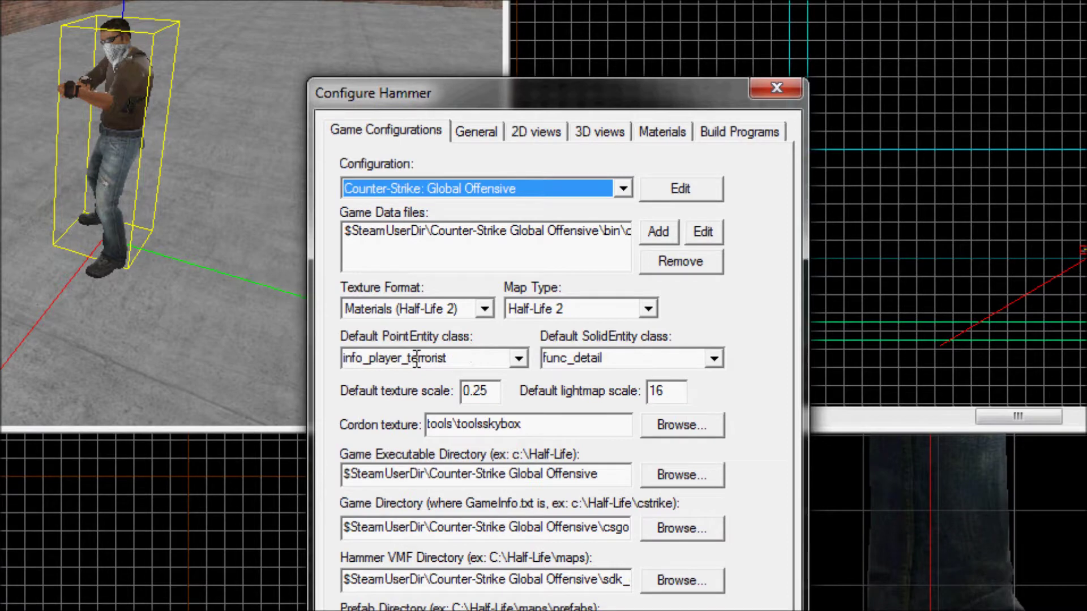
click(518, 357)
scroll(486, 391, up, 2)
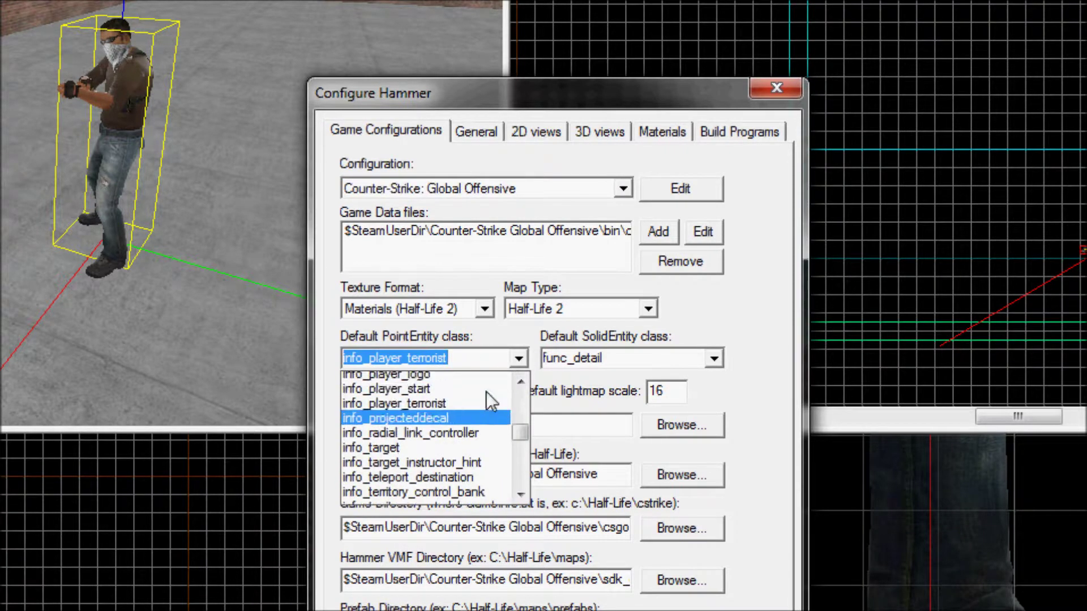
click(473, 382)
click(487, 610)
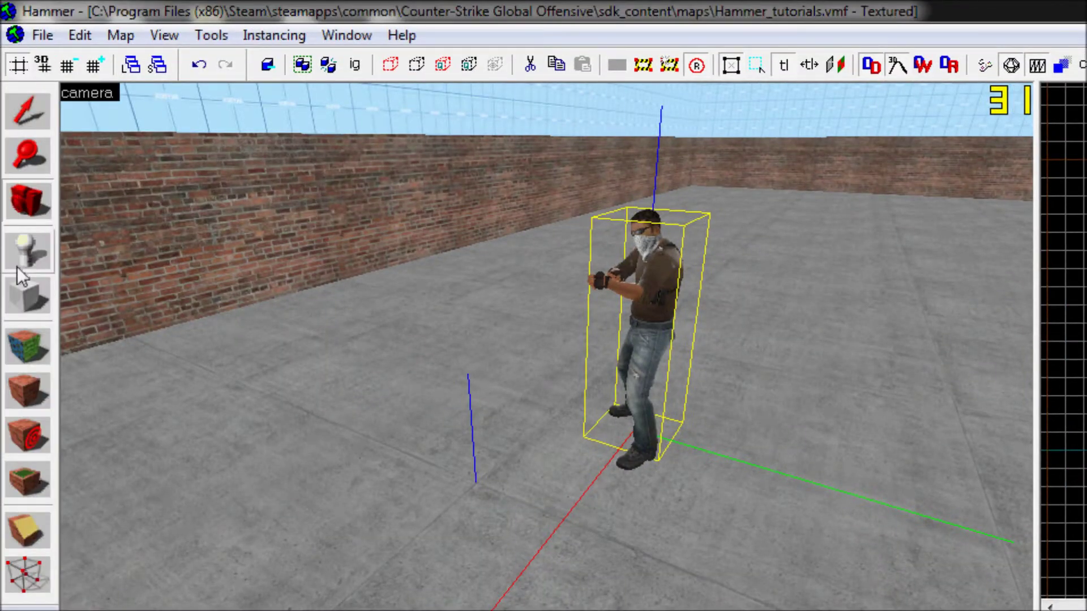
click(17, 269)
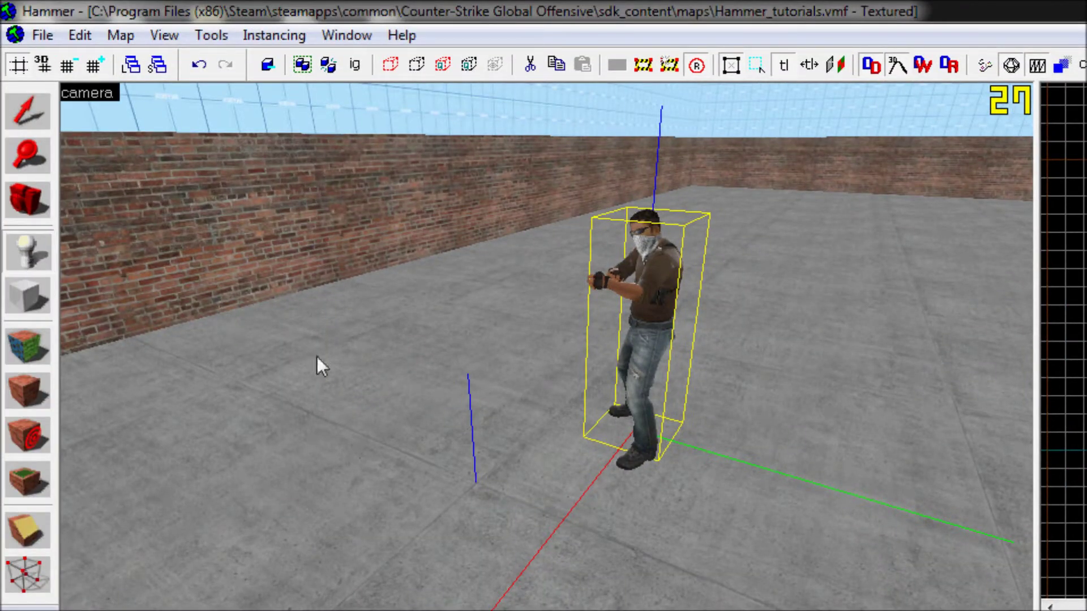
click(418, 399)
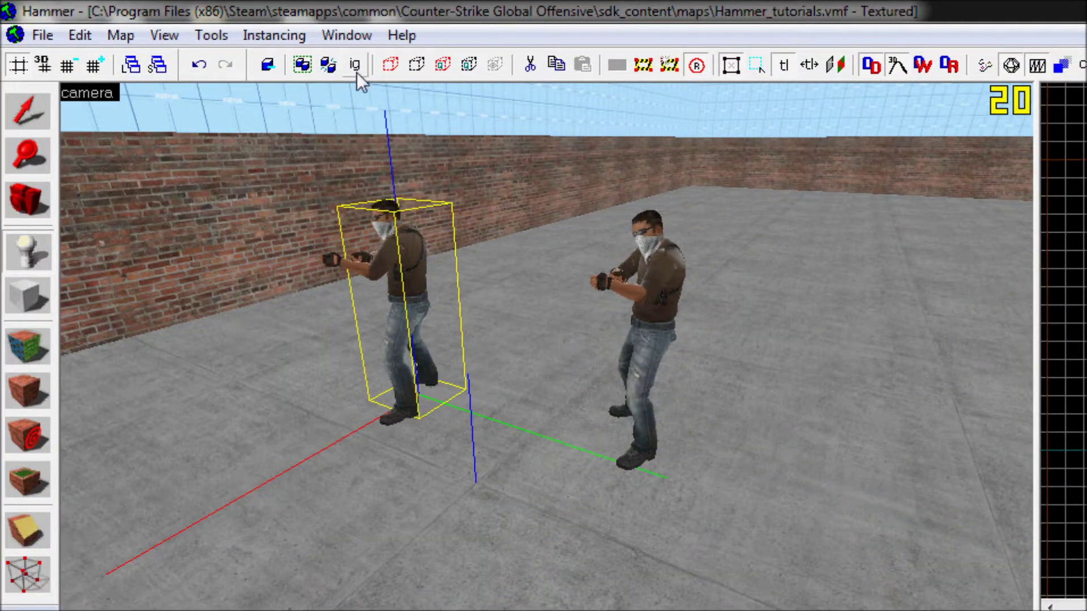
Step: Restore info_player_terrorist as the default point entity class in Game Configurations
click(226, 41)
click(289, 601)
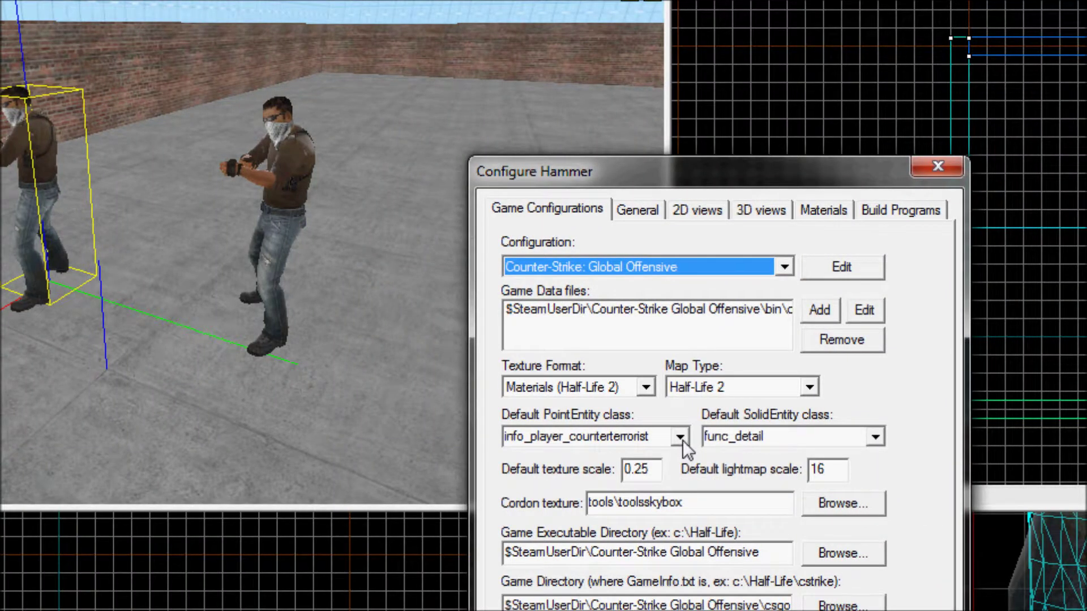
click(679, 437)
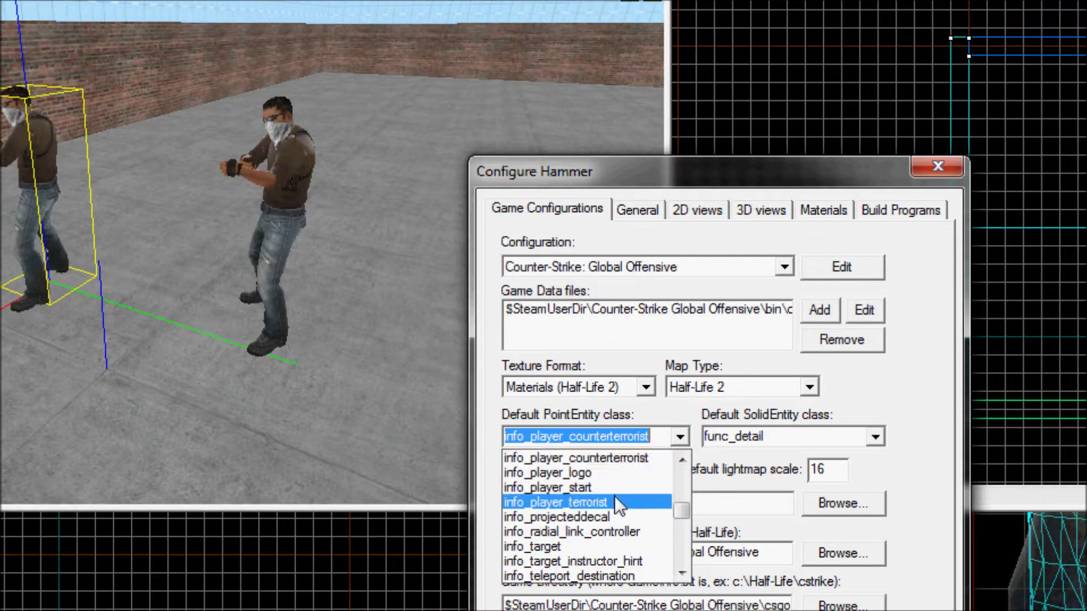
click(618, 502)
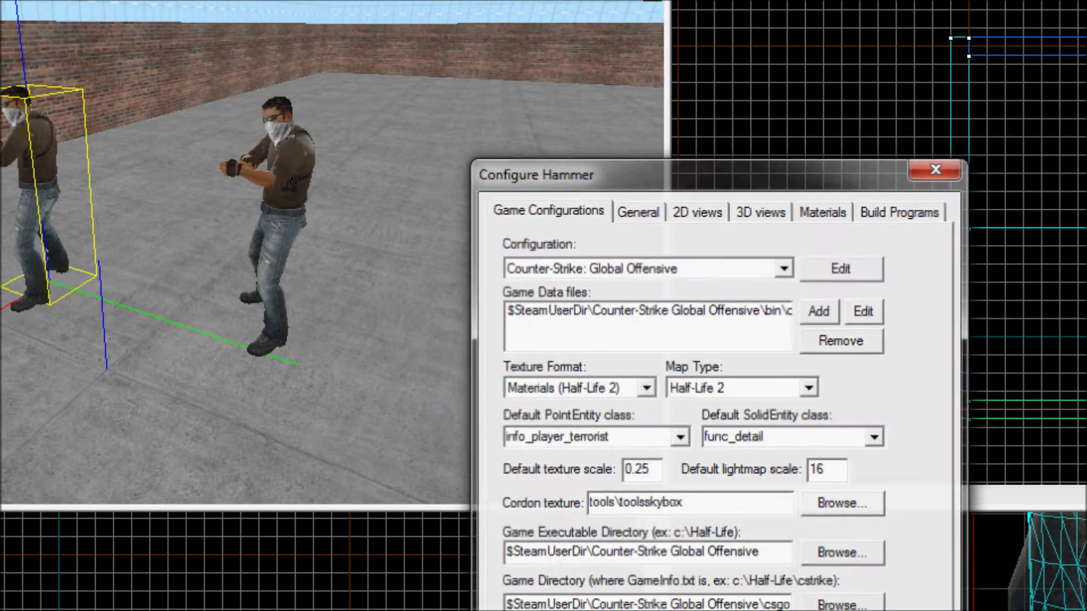
key(Return)
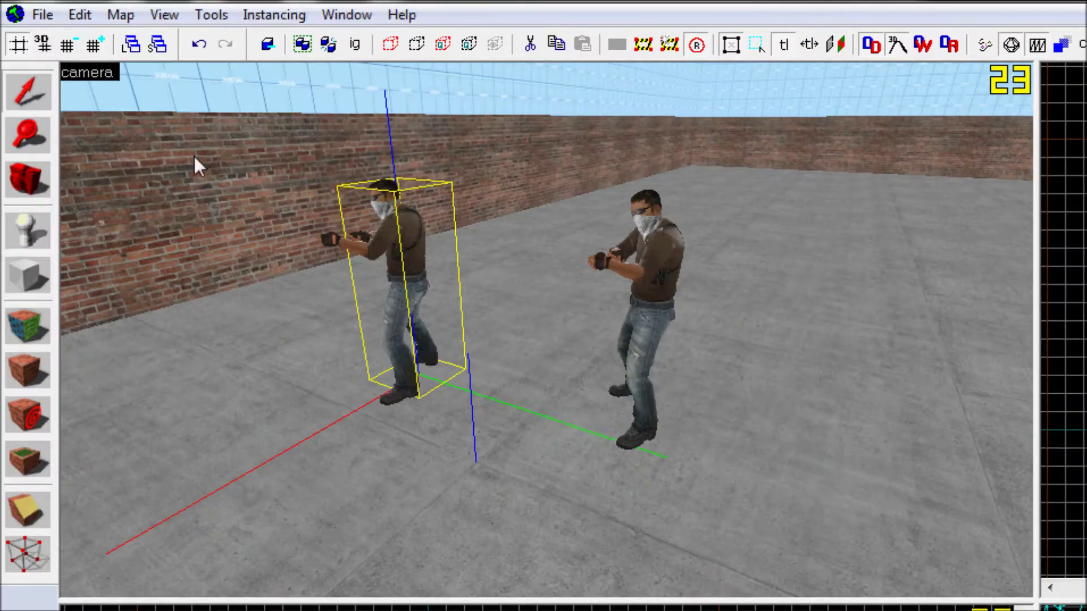
Step: Delete the left-hand spawn, keeping the remaining terrorist spawn by undoing its deletion
click(60, 155)
click(43, 157)
key(Delete)
click(32, 188)
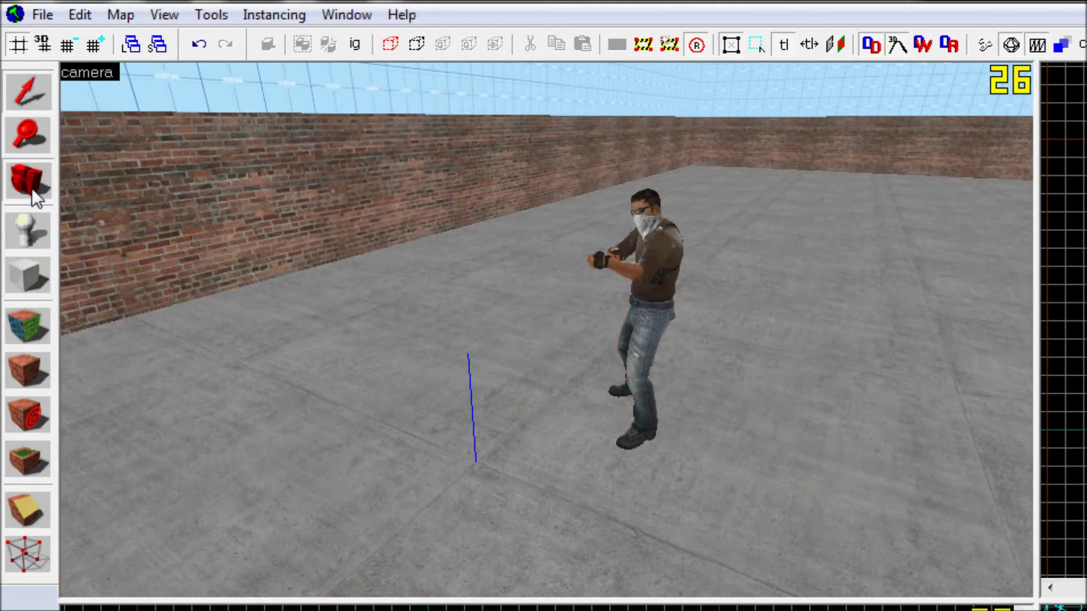
drag(226, 243, 546, 330)
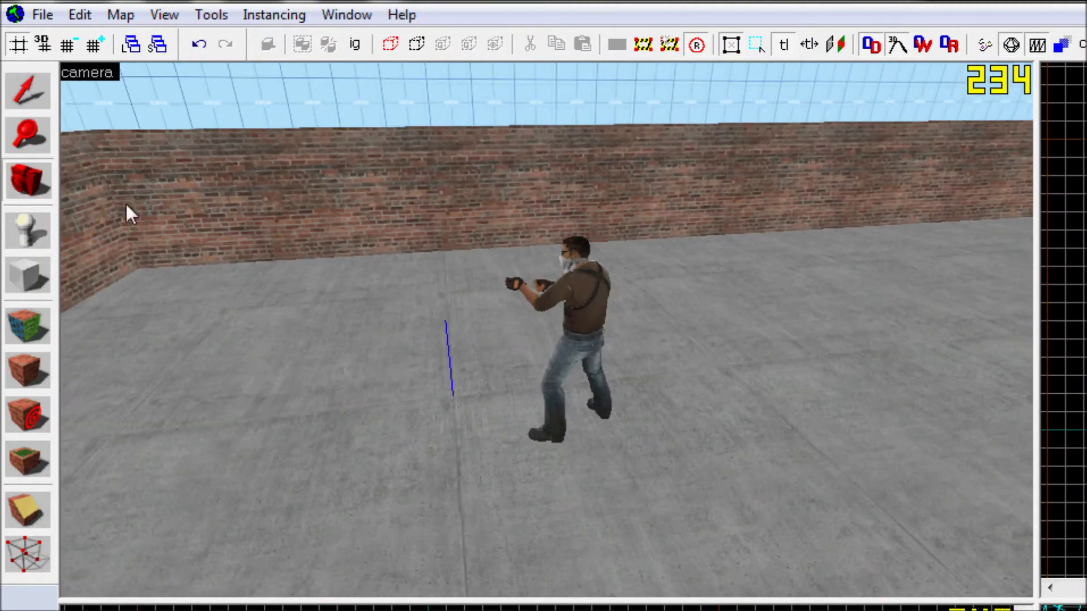
click(24, 103)
click(598, 340)
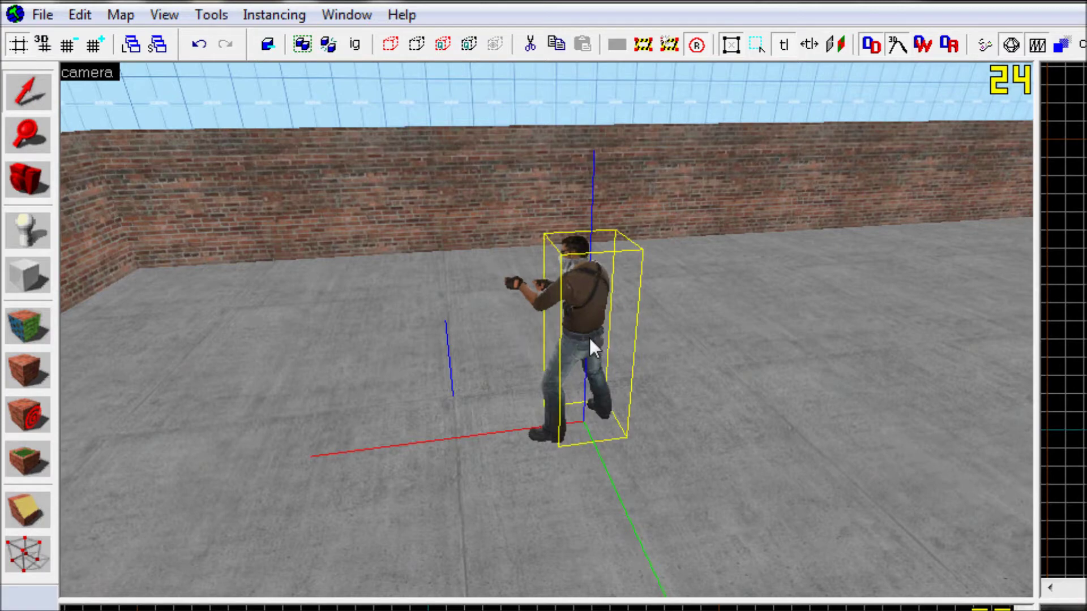
key(Delete)
key(ctrl+z)
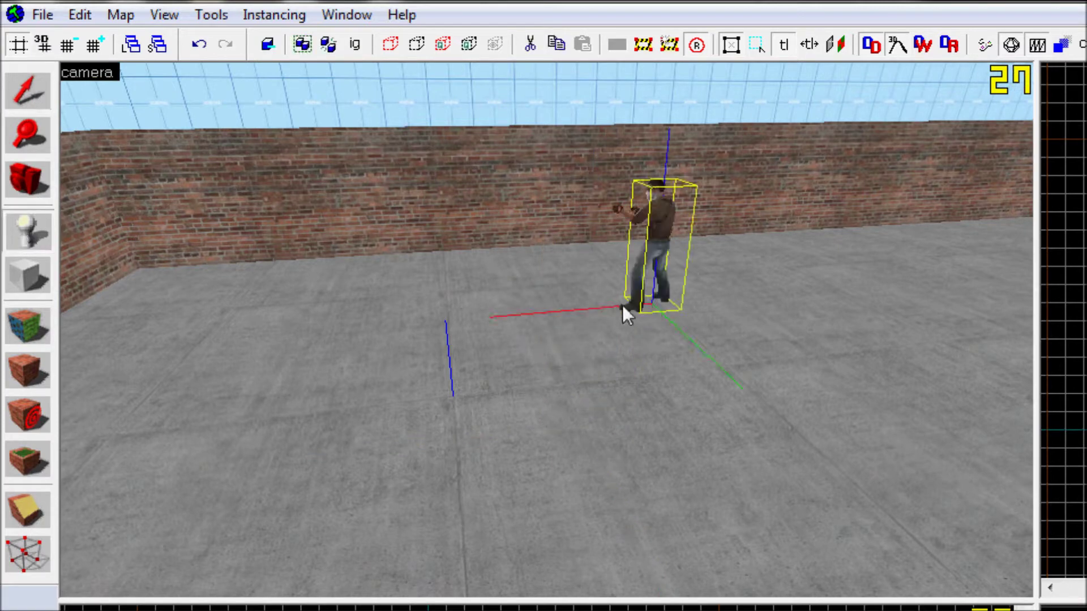
Step: Place a new player spawn on the floor next to the terrorist spawn
key(z)
key(w)
key(z)
key(a)
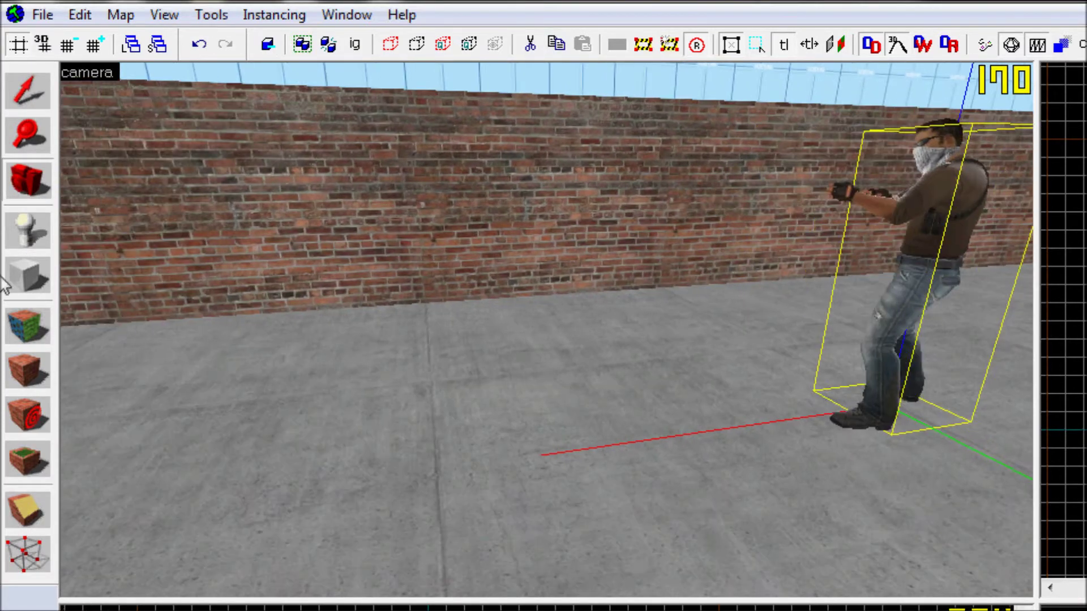
key(s)
click(25, 237)
click(608, 442)
Step: Change the new spawn's class to info_player_counterterrorist in its Object Properties
click(27, 90)
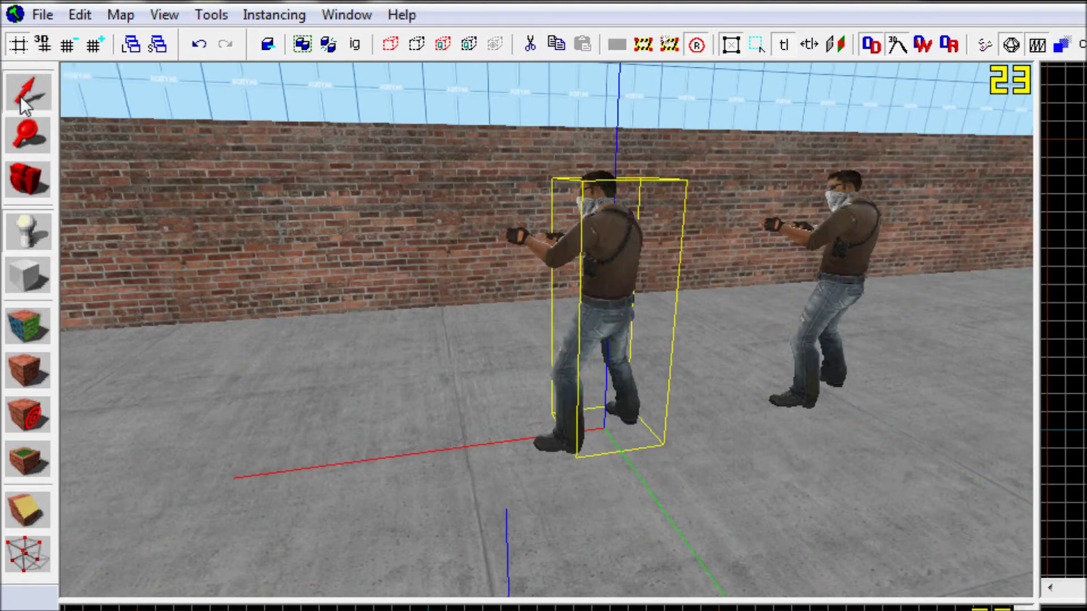
double_click(638, 243)
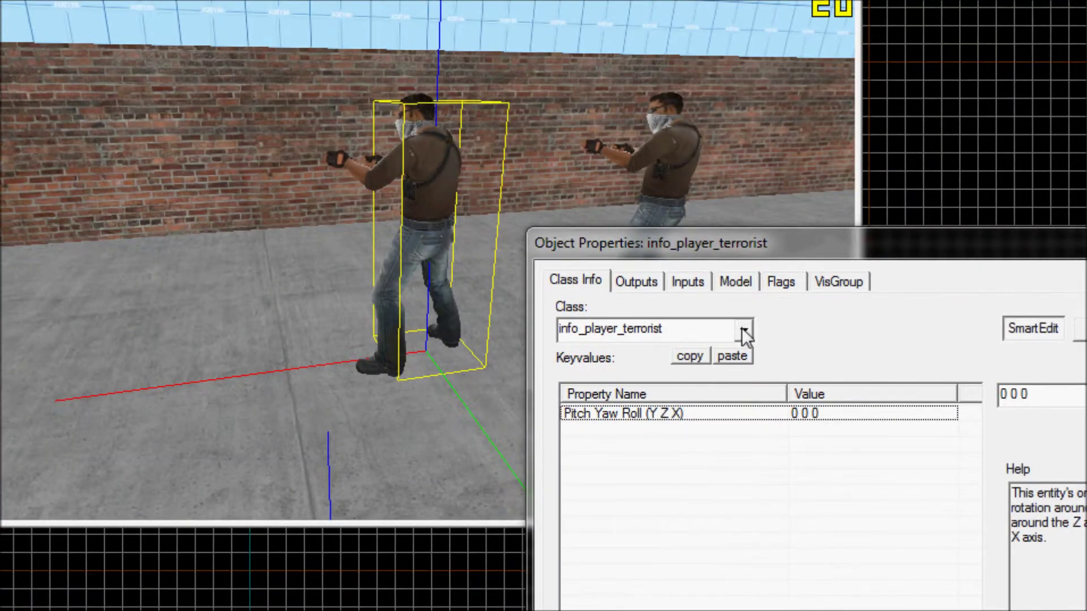
click(922, 407)
scroll(700, 366, up, 1)
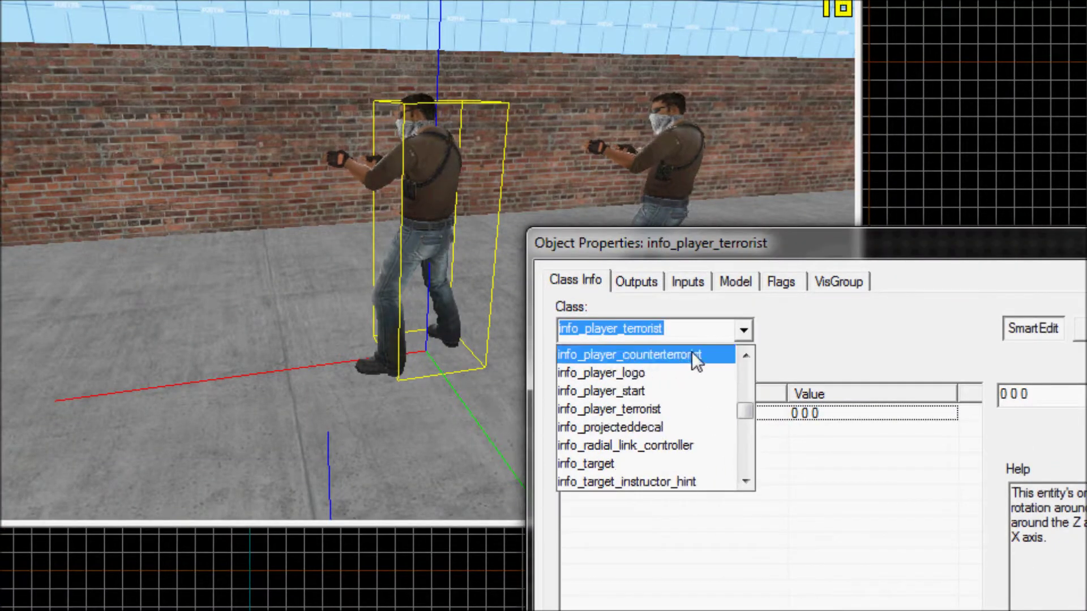
click(692, 352)
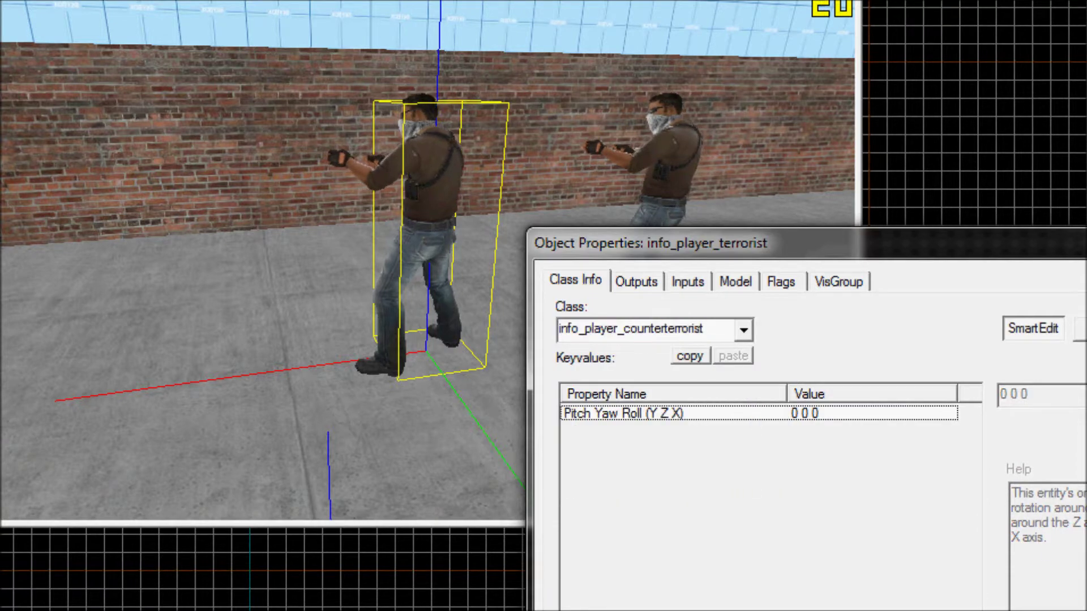
key(Return)
key(Escape)
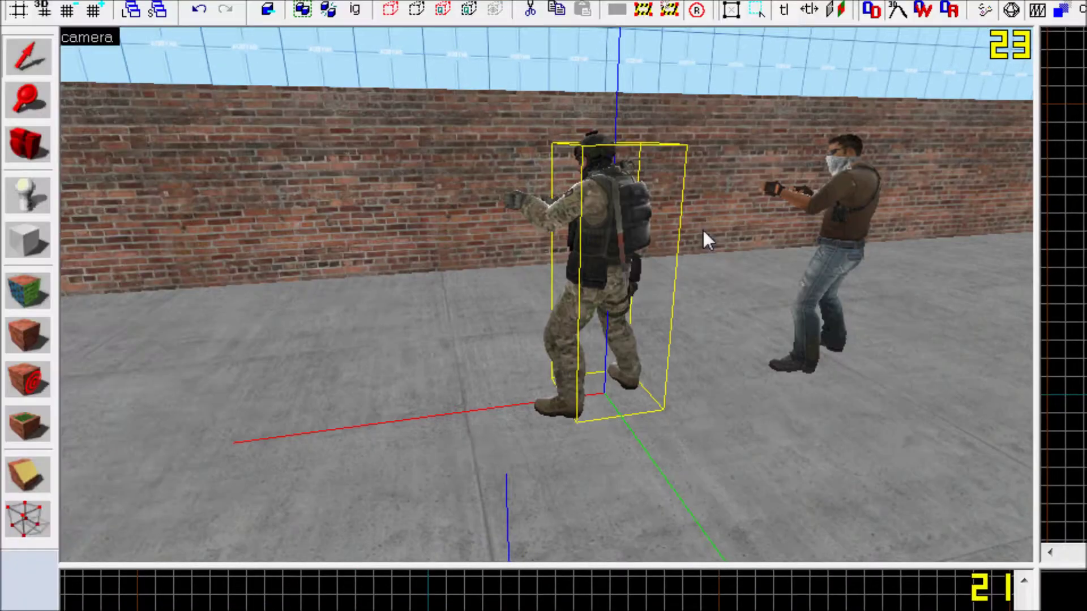
key(w)
key(d)
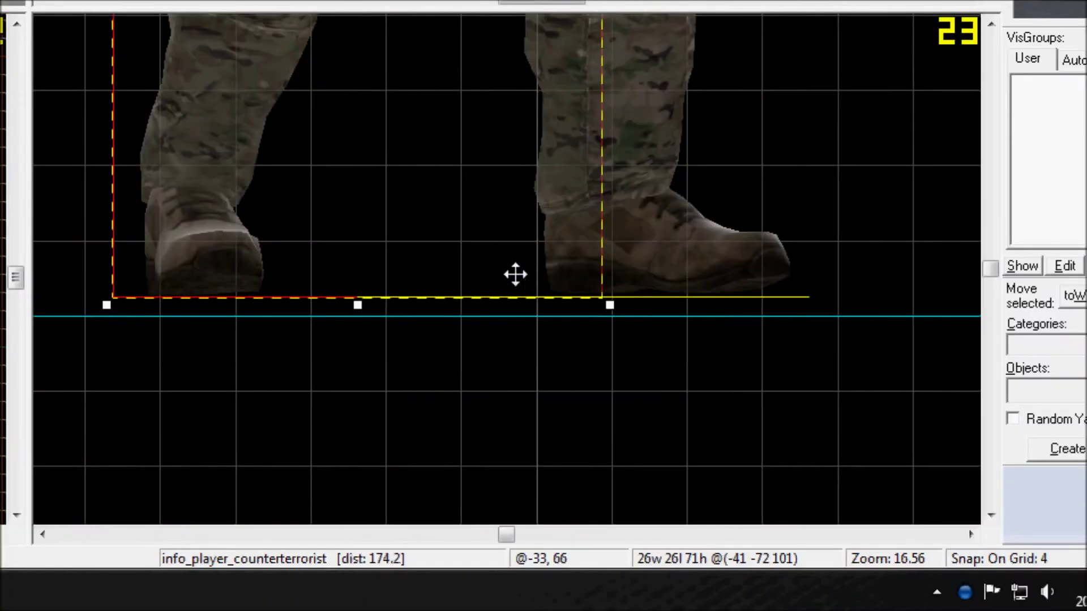
scroll(466, 252, down, 4)
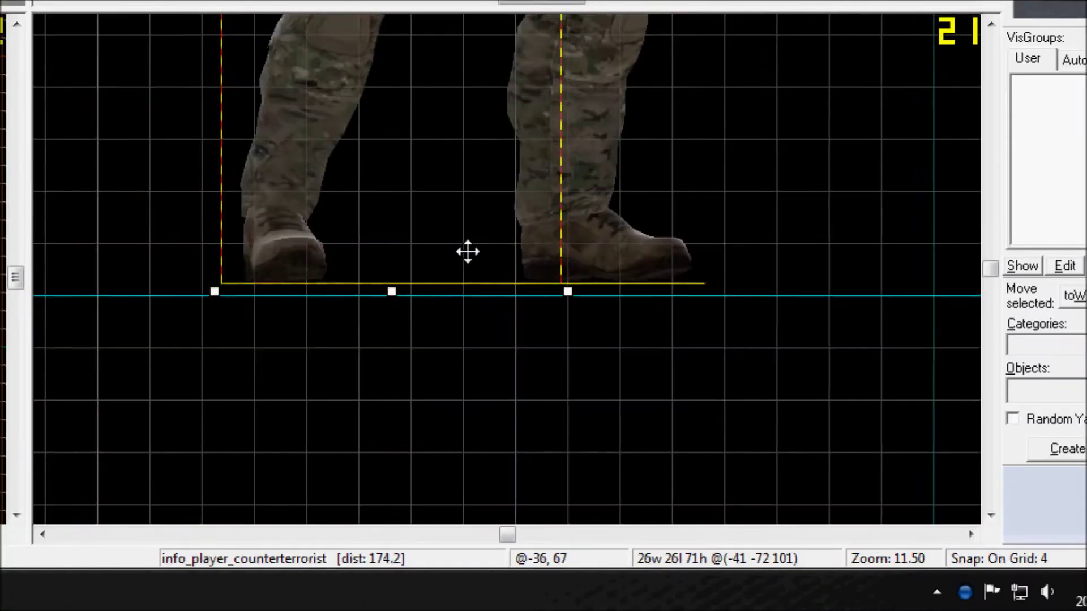
scroll(464, 246, up, 3)
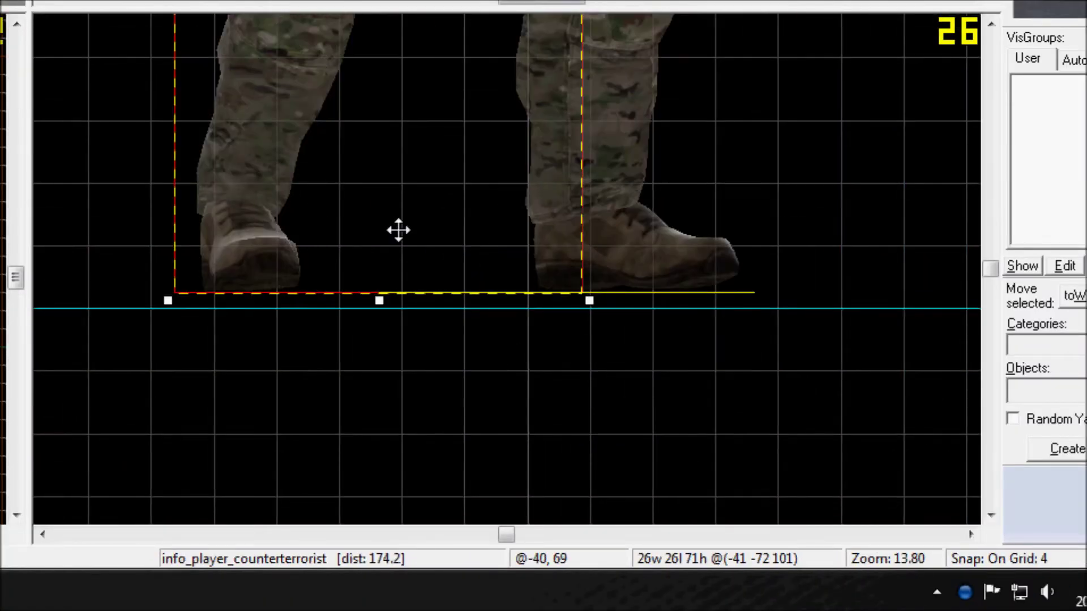
scroll(398, 230, up, 3)
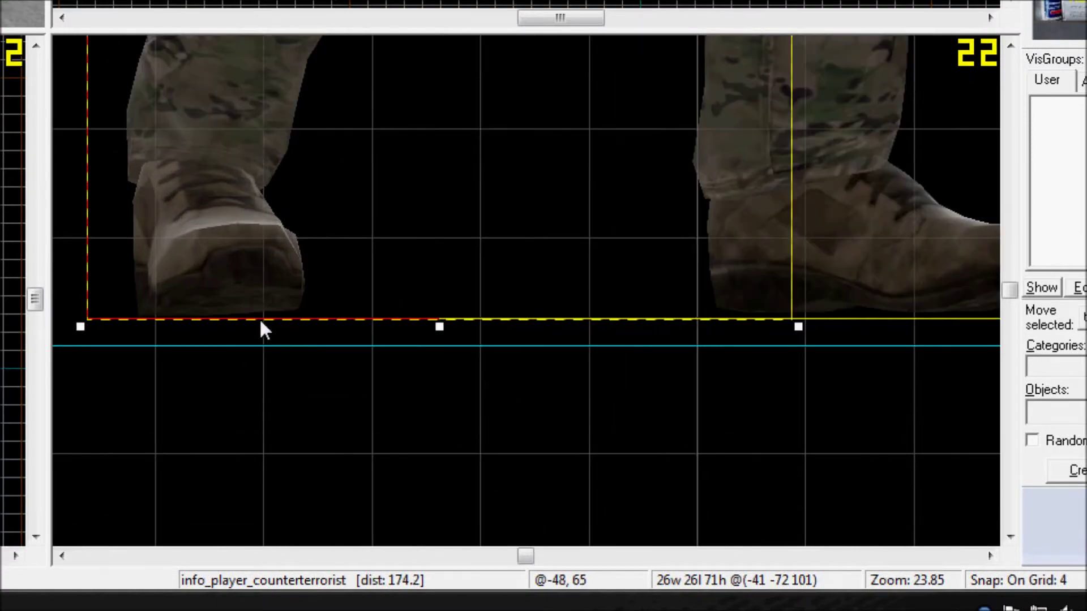
scroll(451, 325, down, 4)
scroll(452, 329, up, 3)
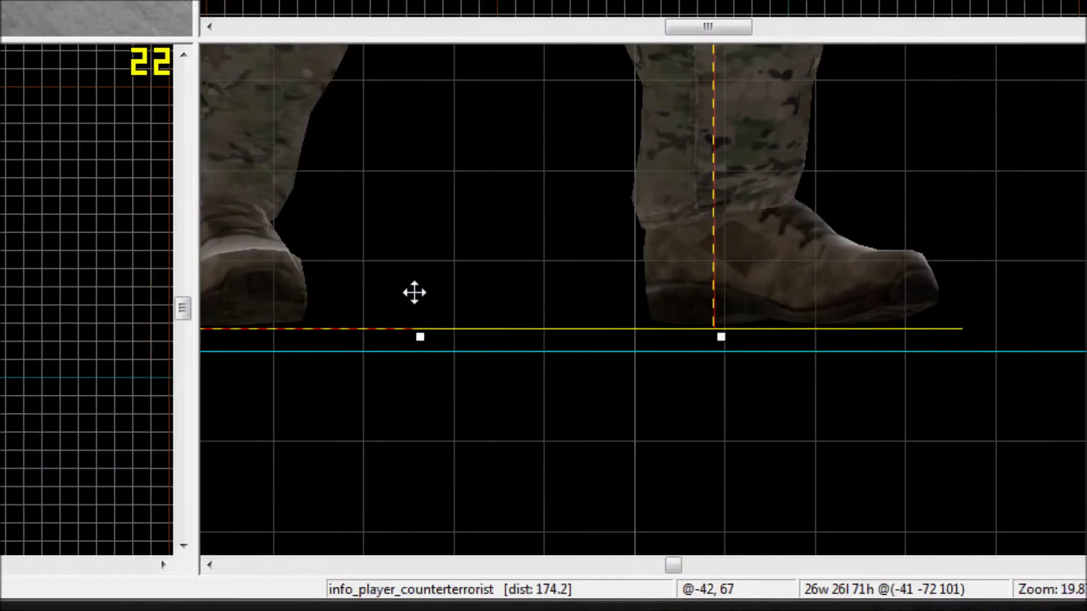
scroll(306, 280, down, 3)
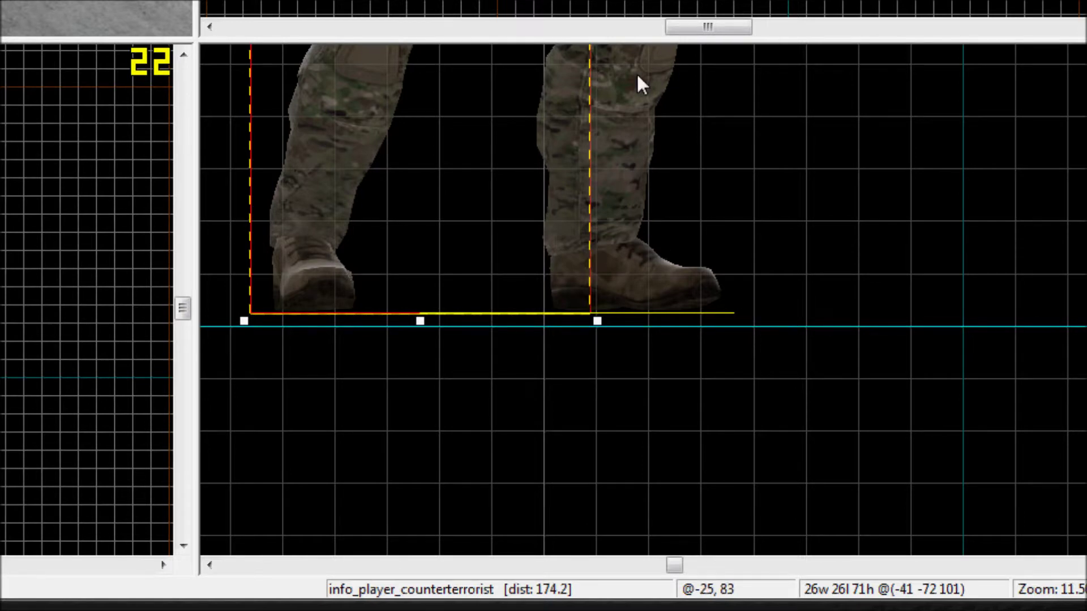
scroll(609, 175, down, 5)
scroll(622, 195, up, 1)
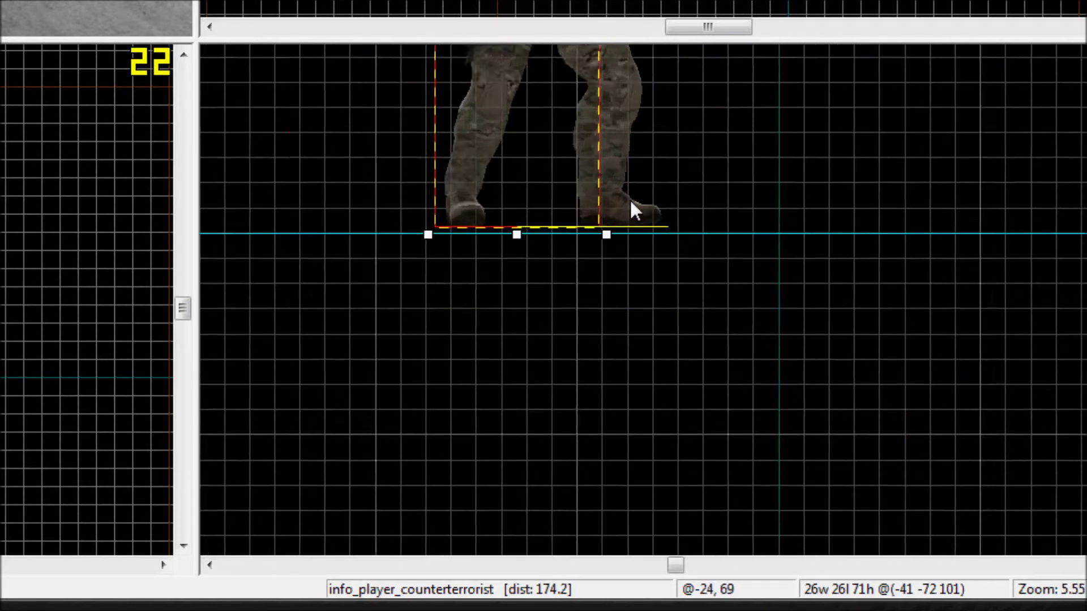
scroll(630, 203, up, 3)
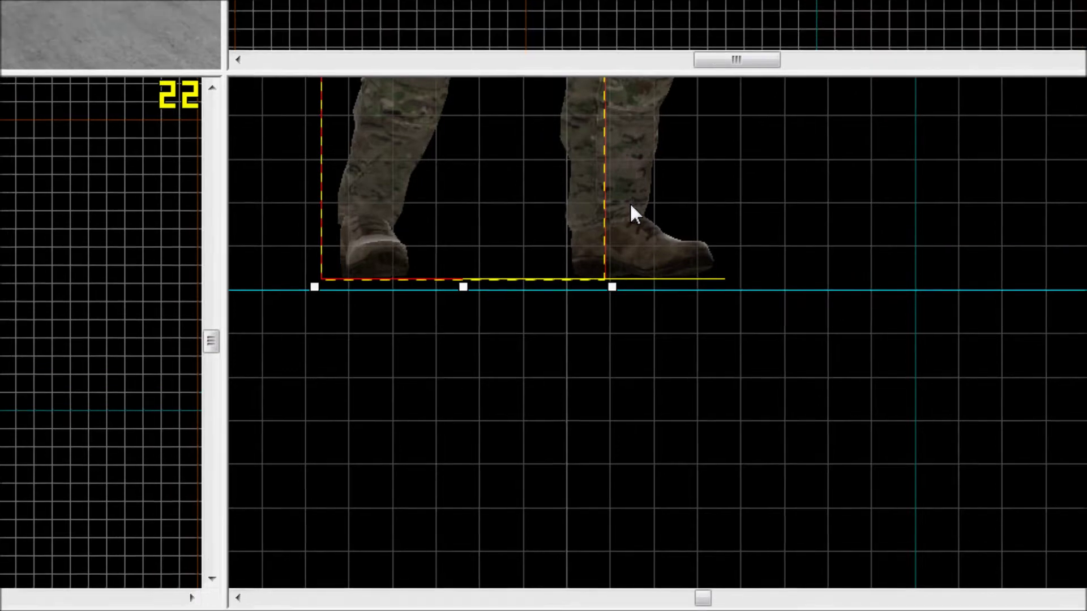
scroll(498, 279, down, 8)
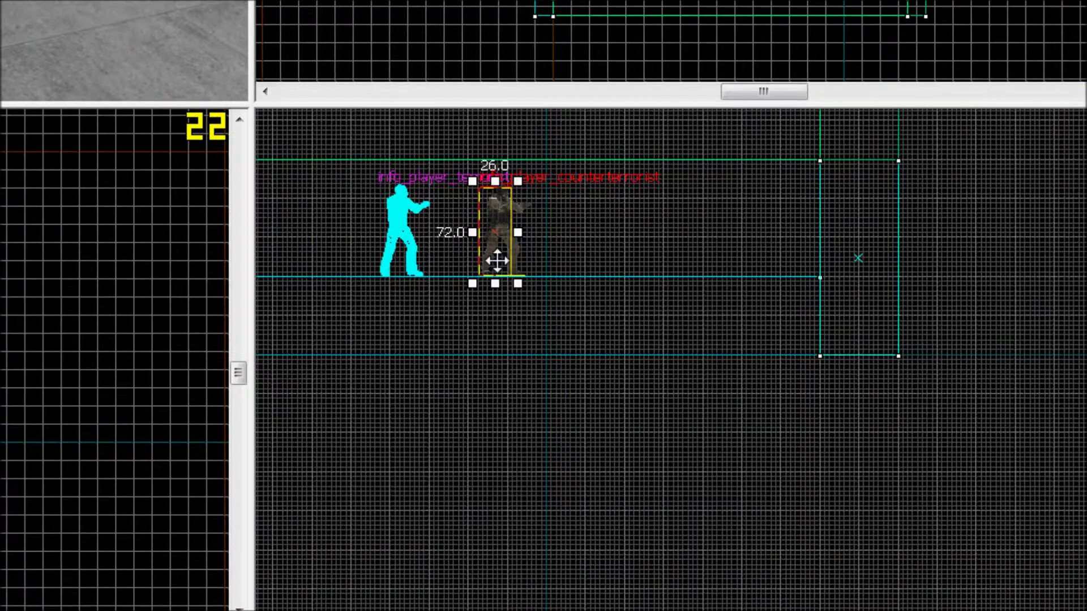
scroll(497, 260, up, 4)
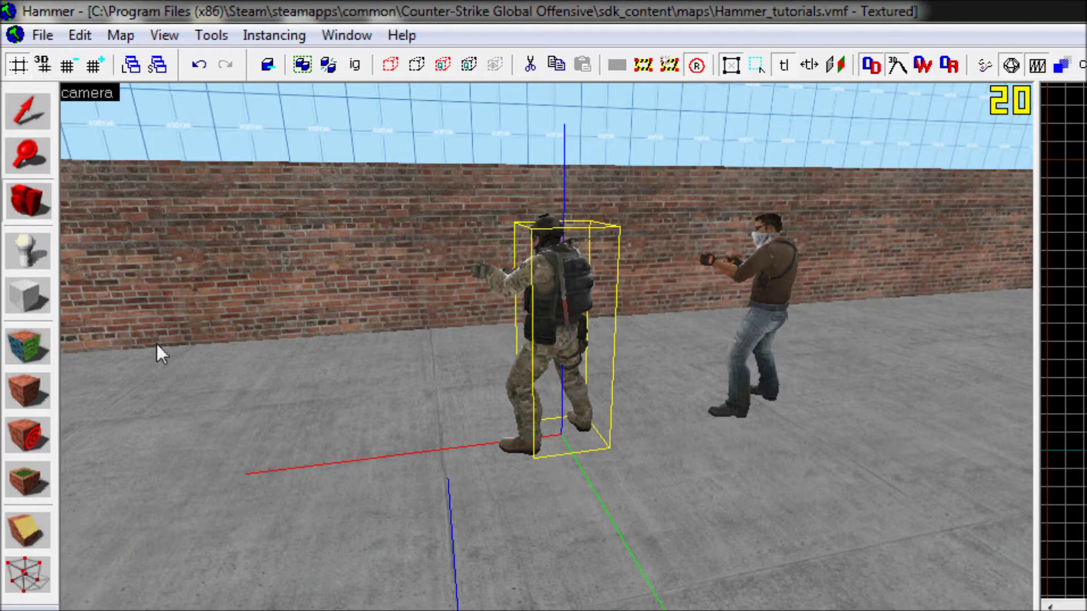
Step: Drag the counter-terrorist spawn upward in the side view so it sits above the floor
key(s)
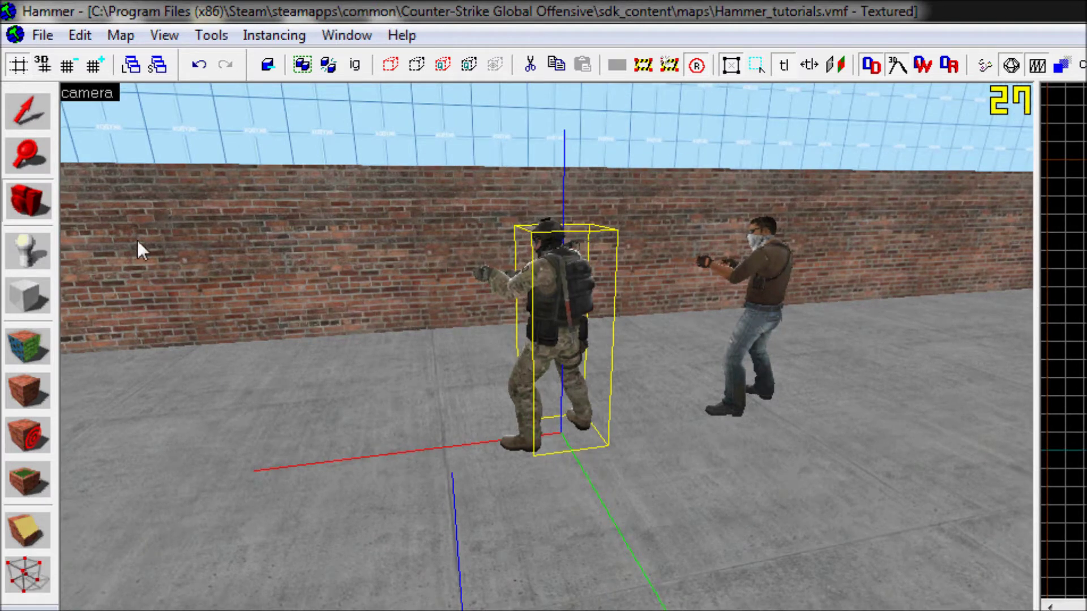
key(z)
key(a)
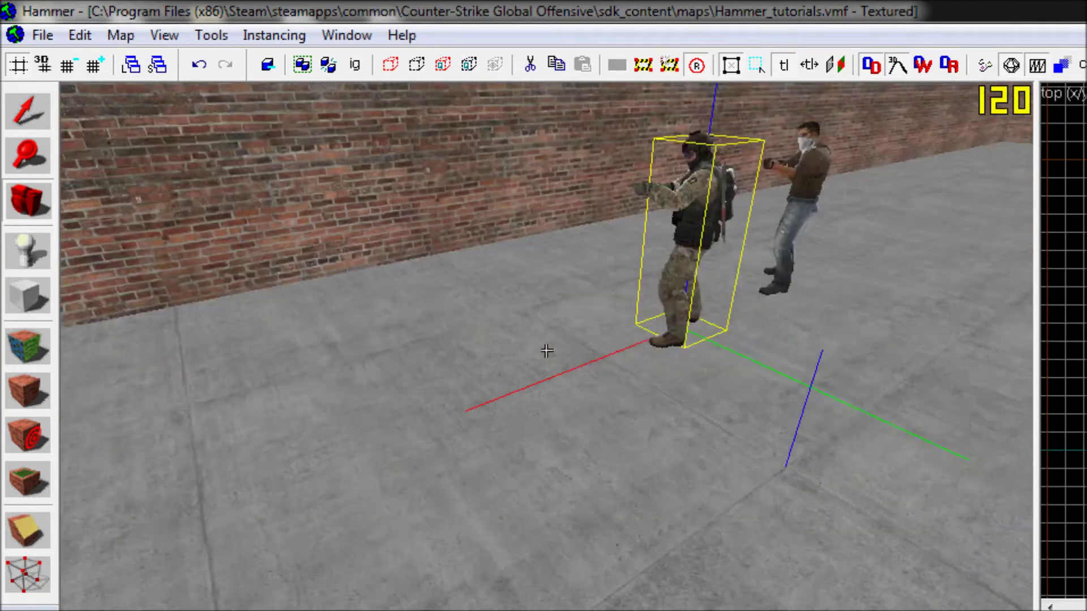
key(w)
key(d)
key(z)
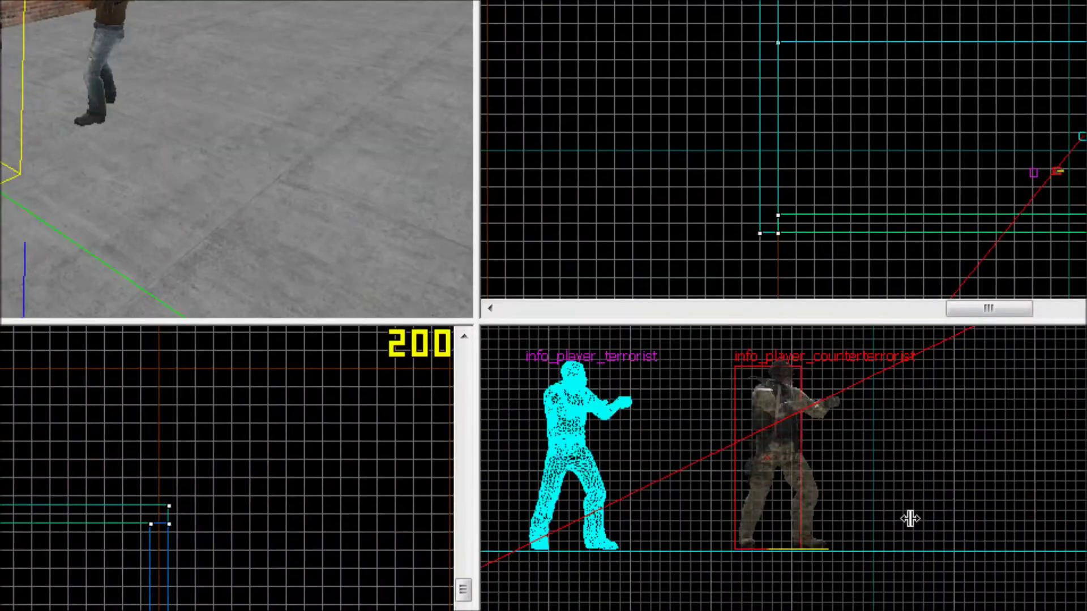
scroll(910, 519, down, 4)
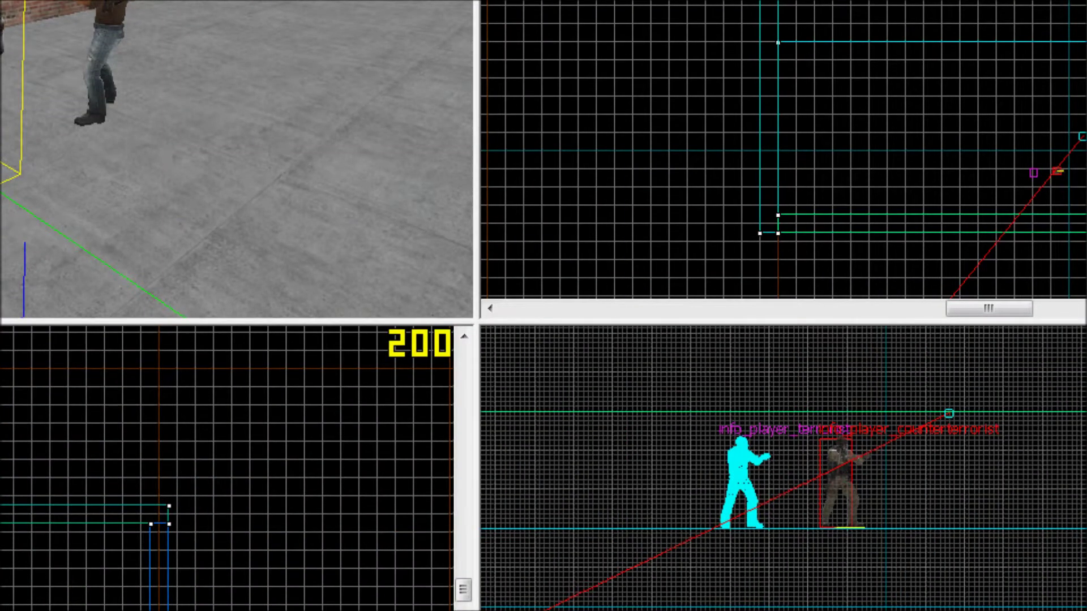
key(shift+s)
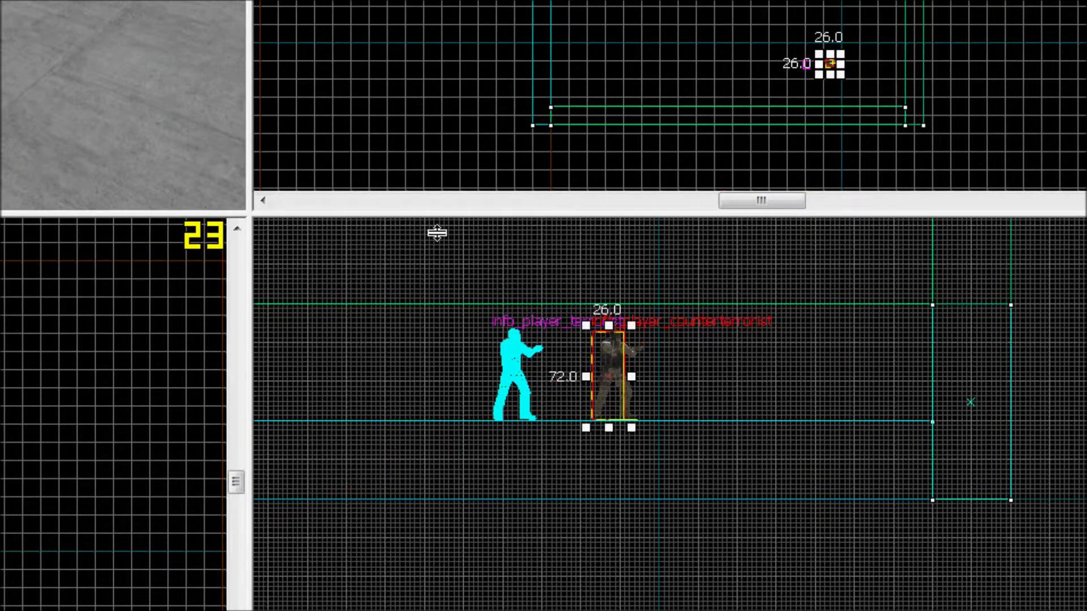
drag(606, 367, 598, 313)
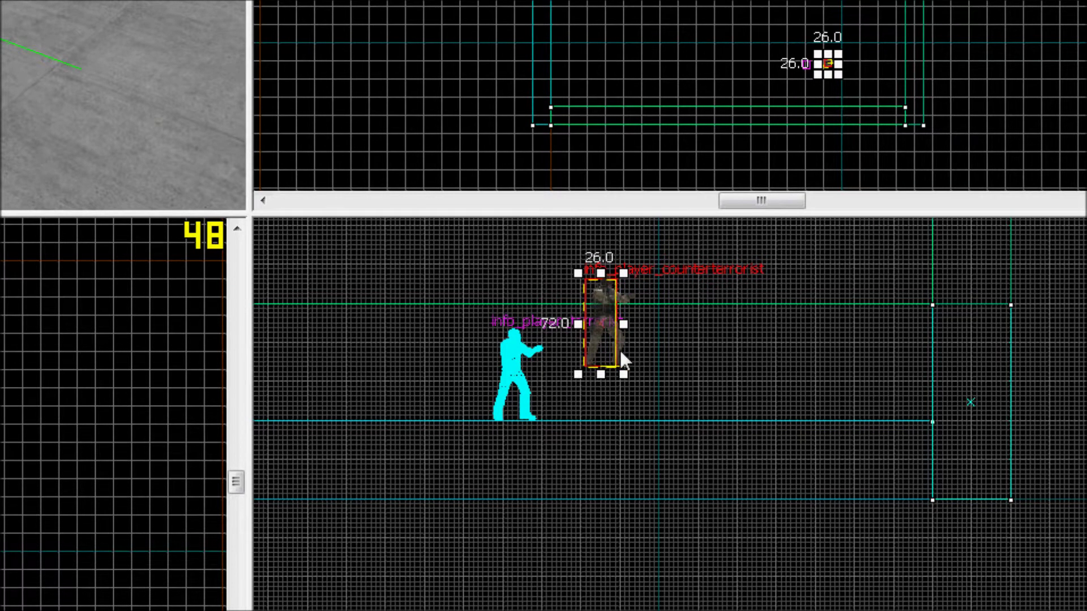
scroll(622, 360, up, 1)
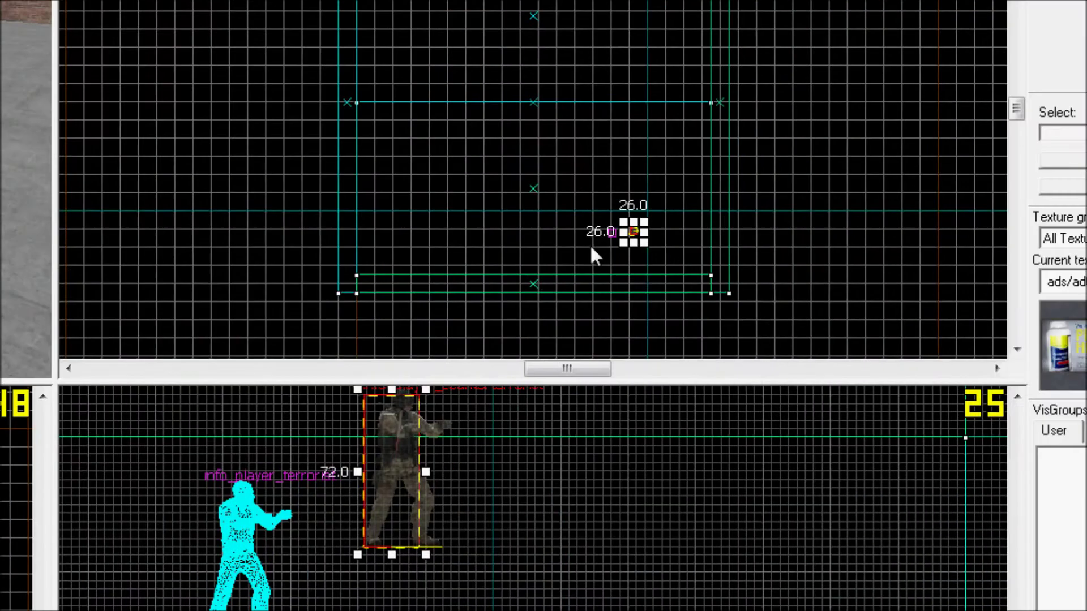
Step: Lower the counter-terrorist spawn one grid step and move the terrorist spawn up in the side view
scroll(853, 43, up, 6)
scroll(794, 140, down, 3)
scroll(592, 306, up, 6)
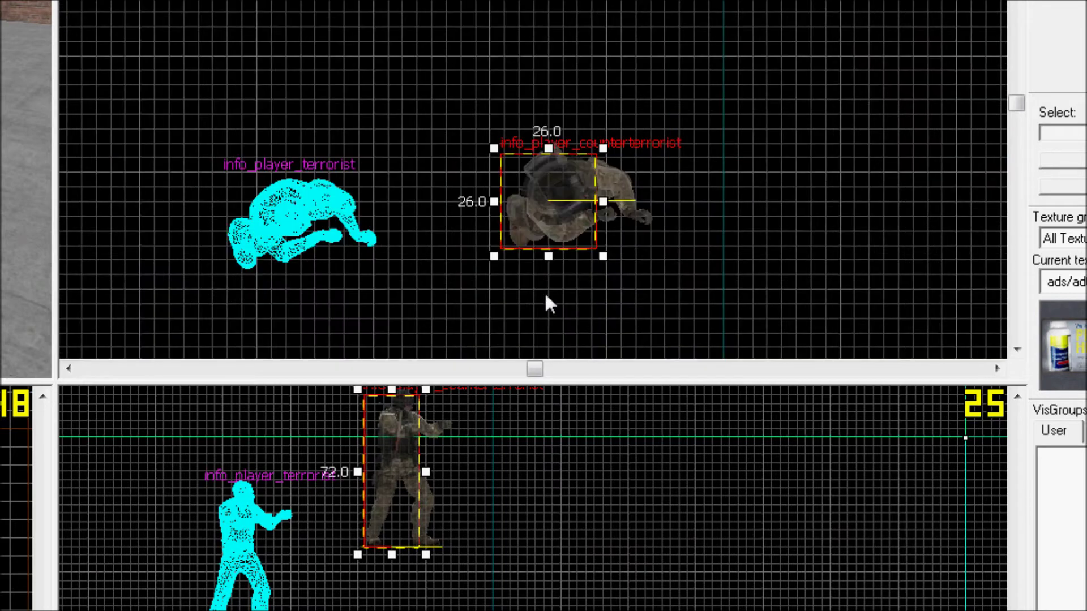
drag(560, 190, 560, 192)
key(Escape)
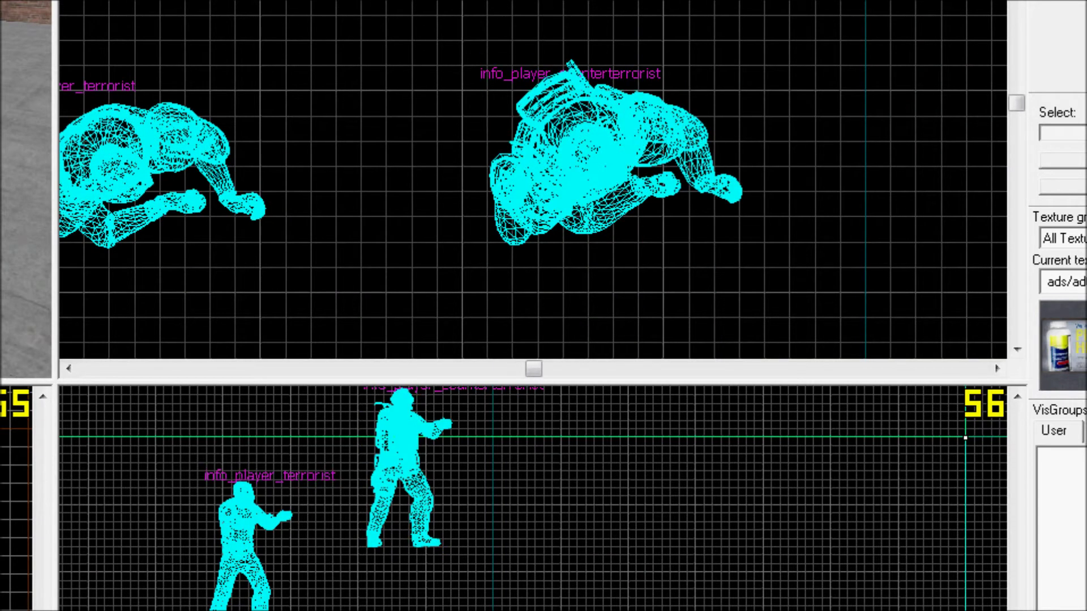
click(151, 182)
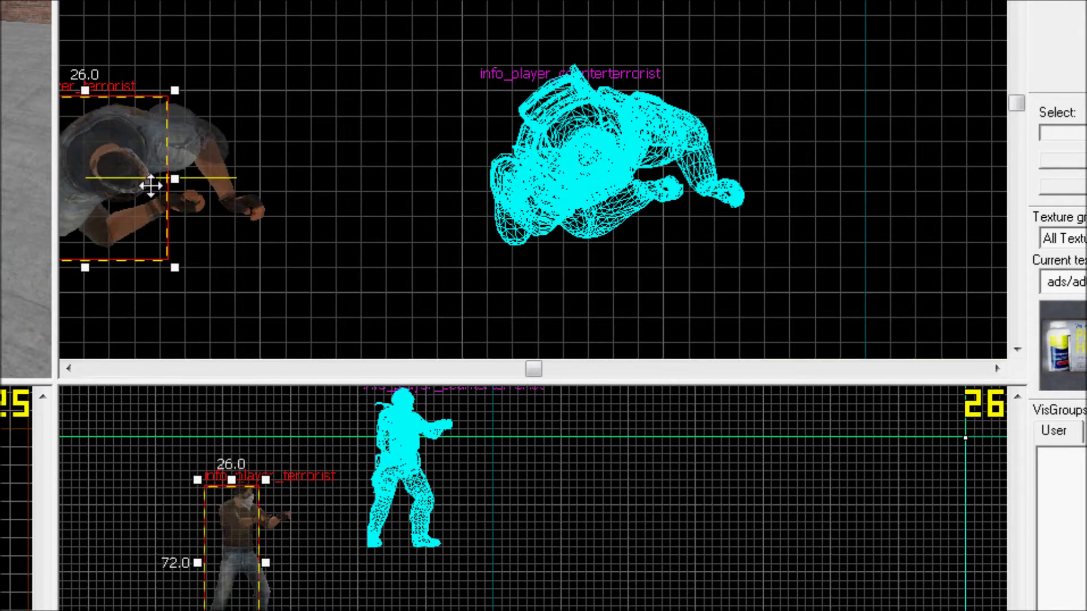
click(23, 192)
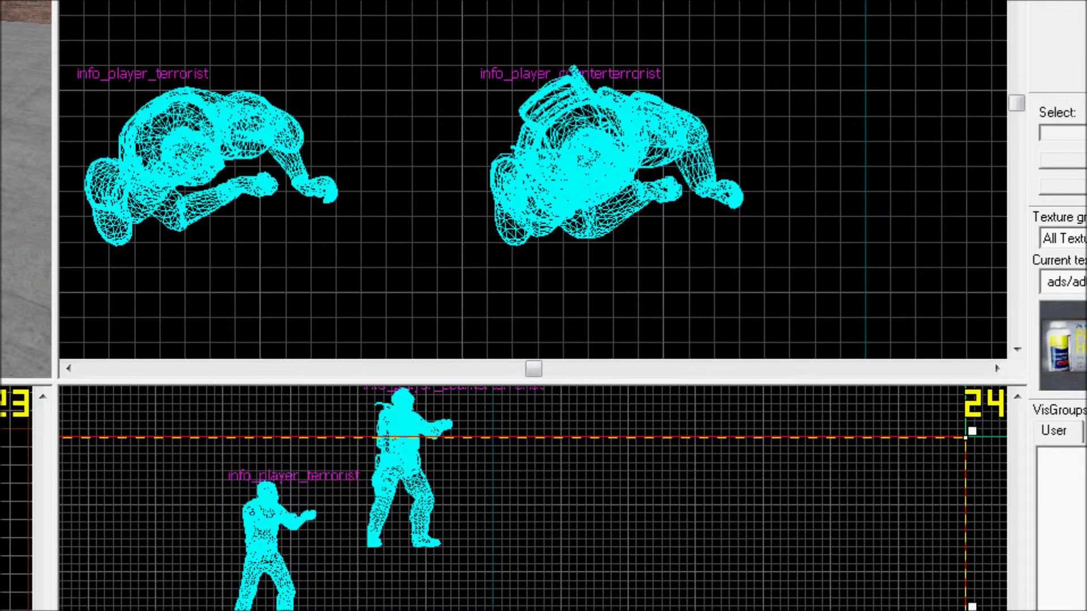
click(589, 158)
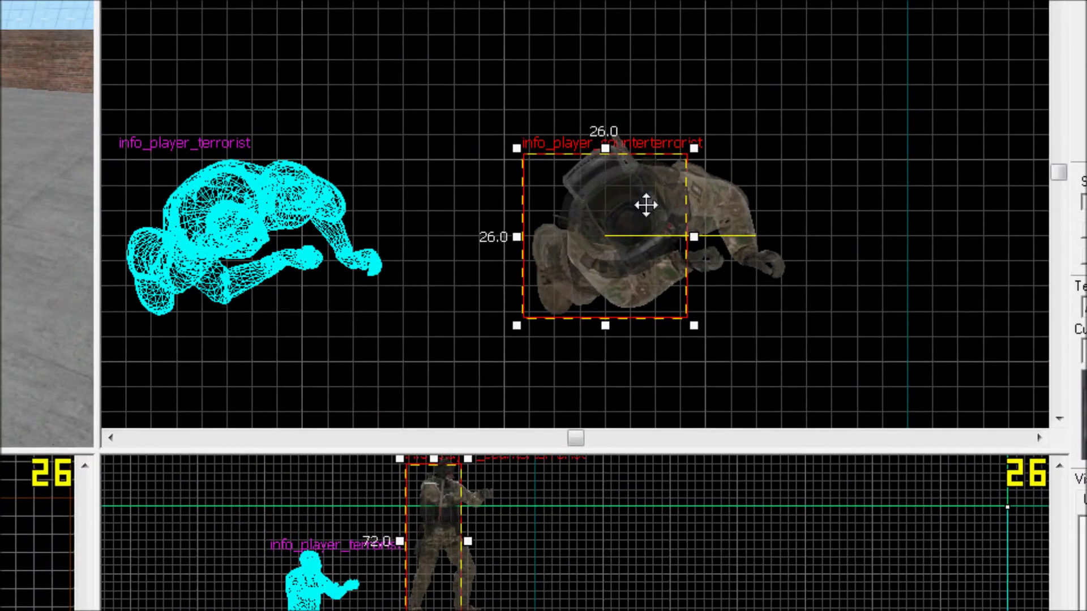
click(344, 218)
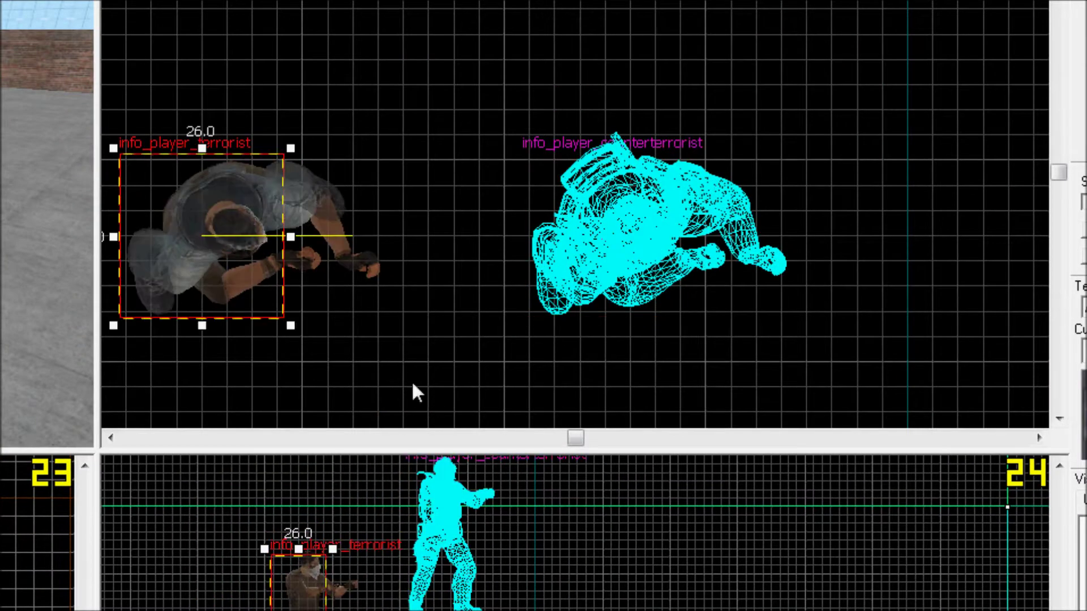
click(588, 246)
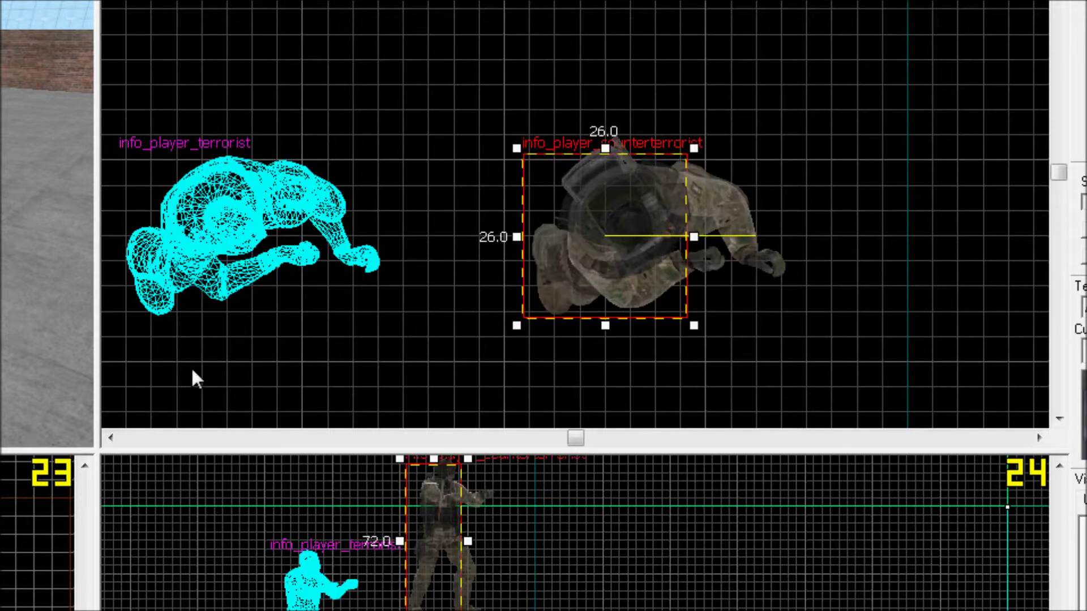
click(340, 221)
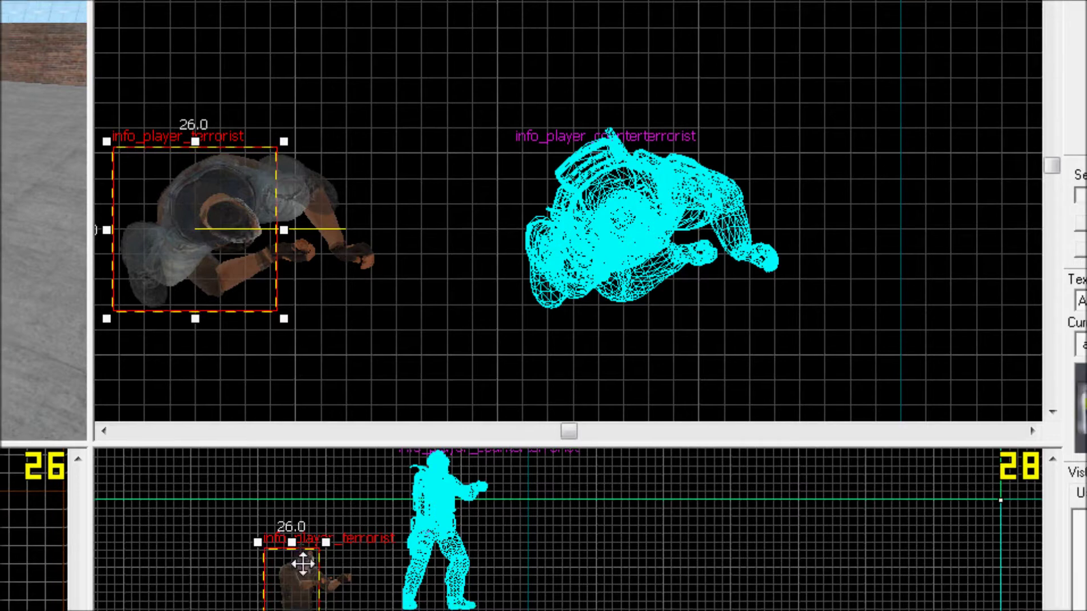
drag(314, 600, 317, 524)
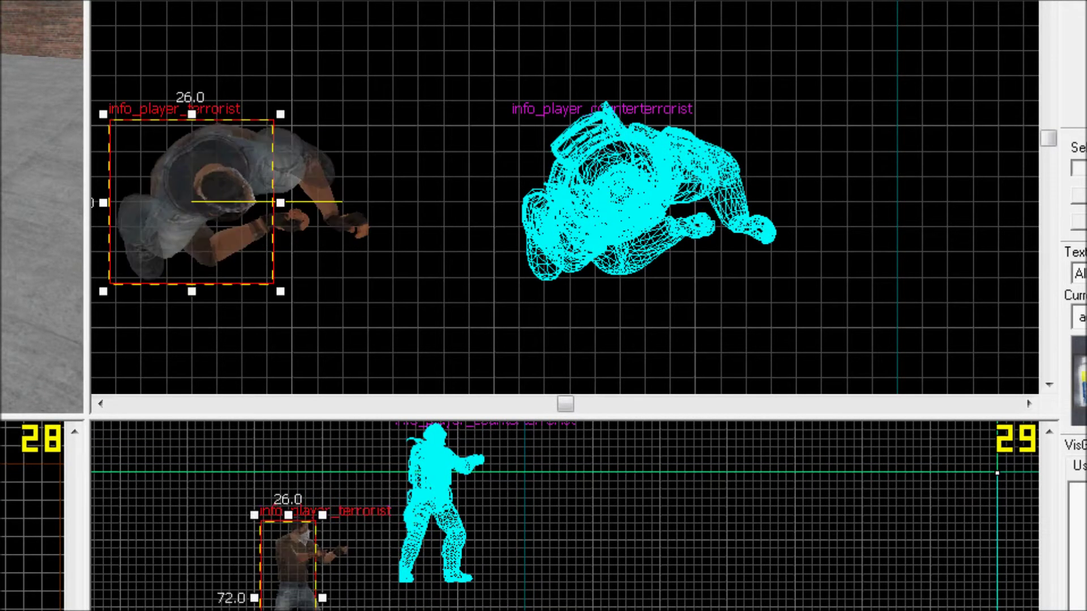
drag(294, 559, 294, 468)
Step: Move the counter-terrorist spawn lower and rotate it to face the terrorist spawn
click(438, 493)
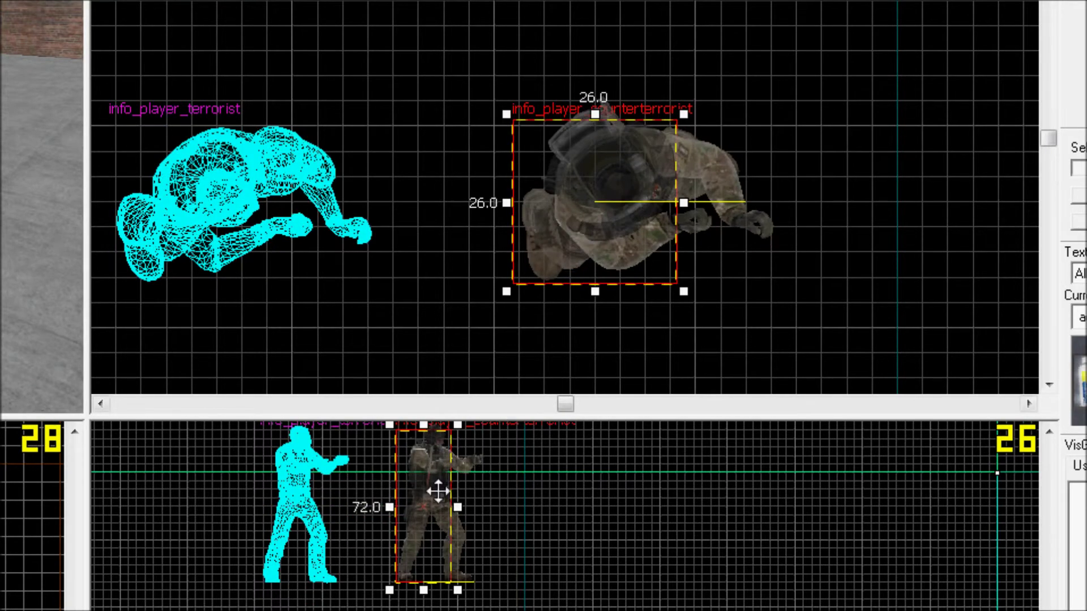
drag(439, 493, 440, 582)
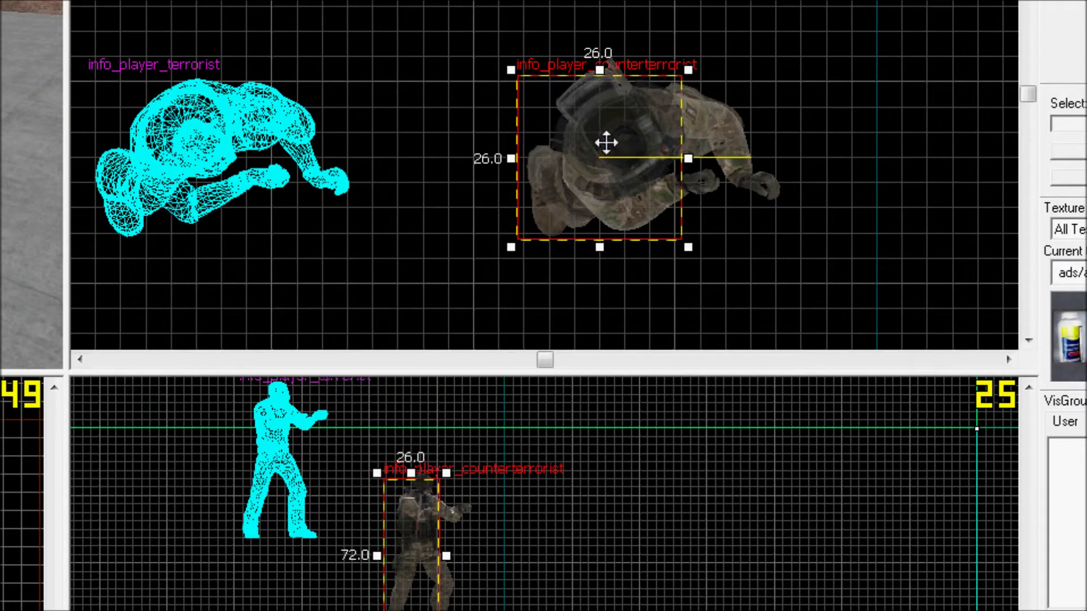
click(604, 139)
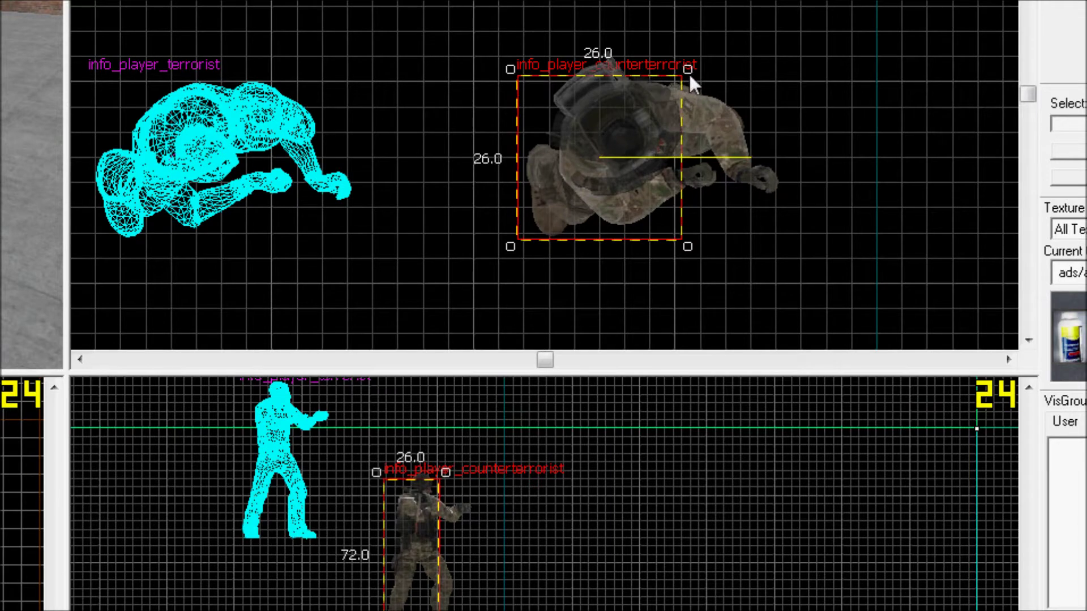
drag(691, 68, 530, 215)
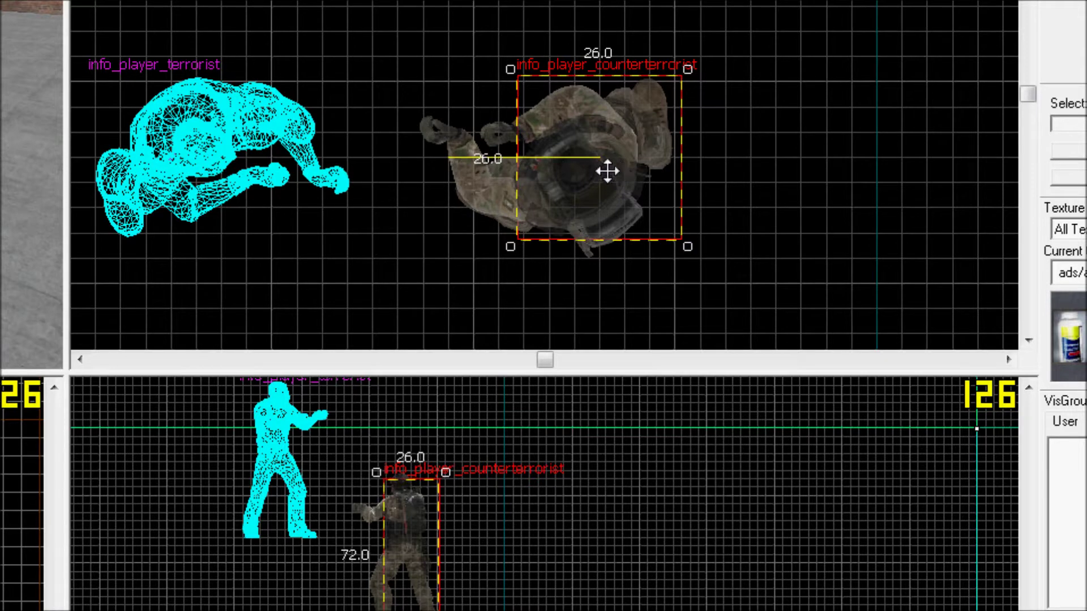
Step: Zoom the side view and drag the counter-terrorist spawn so its feet rest on the floor
scroll(401, 453, up, 6)
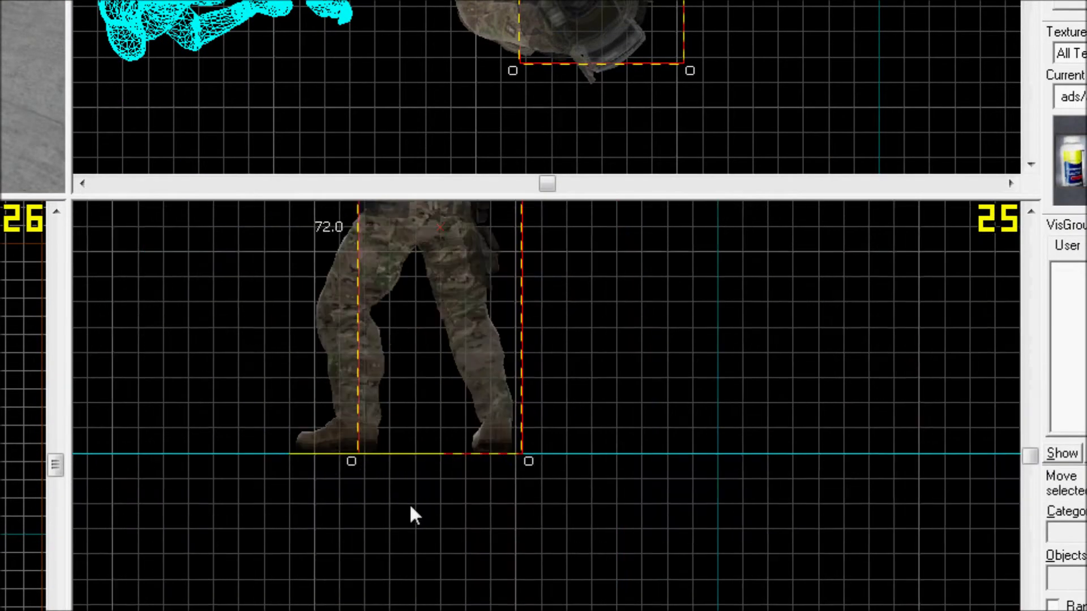
scroll(404, 512, up, 4)
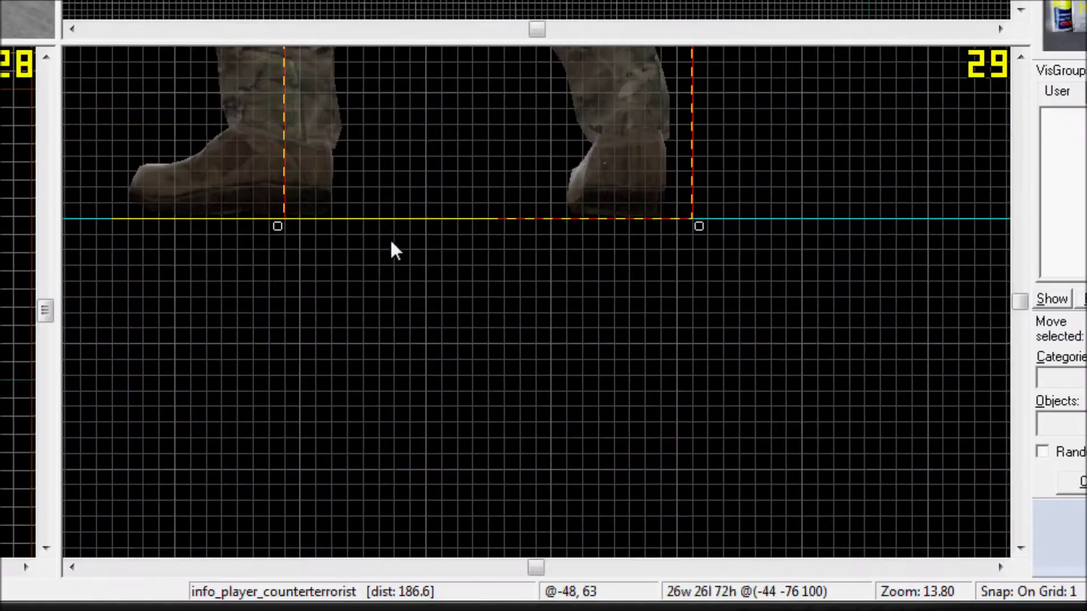
scroll(391, 243, up, 1)
drag(514, 194, 515, 169)
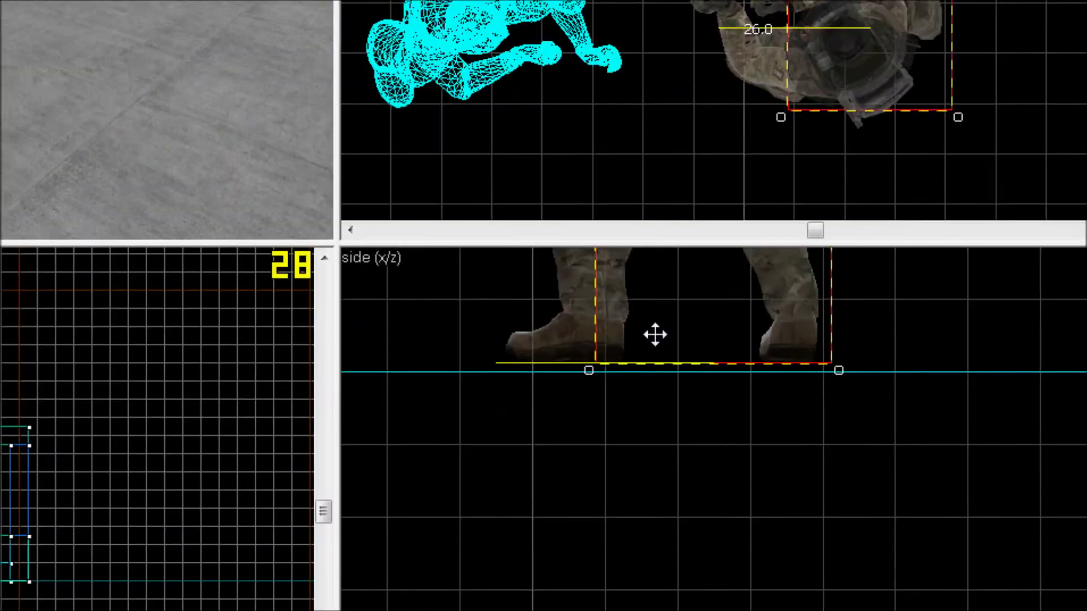
scroll(653, 331, down, 2)
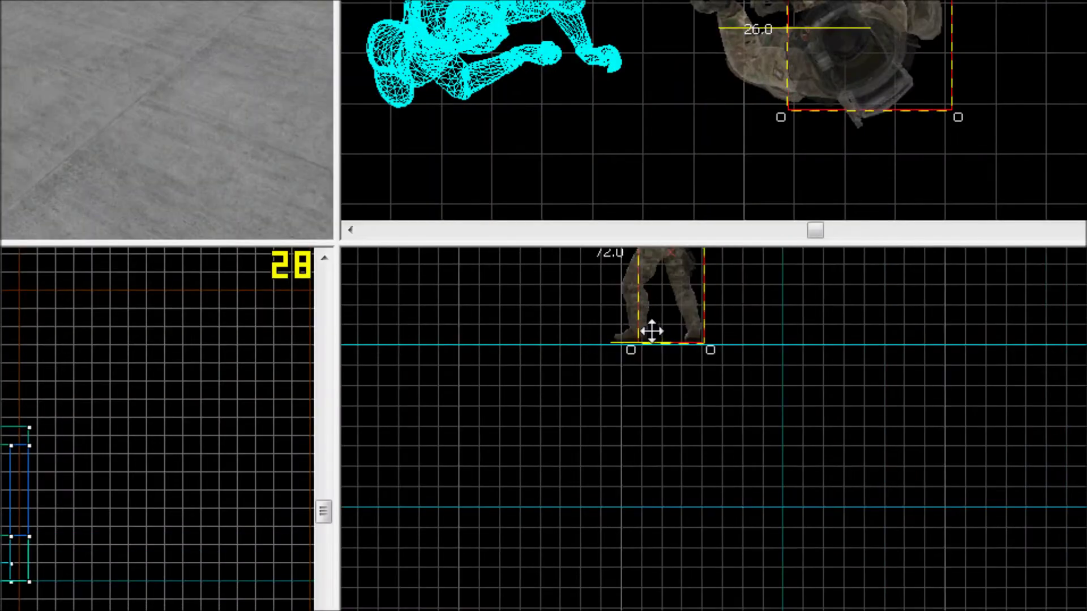
scroll(763, 203, down, 3)
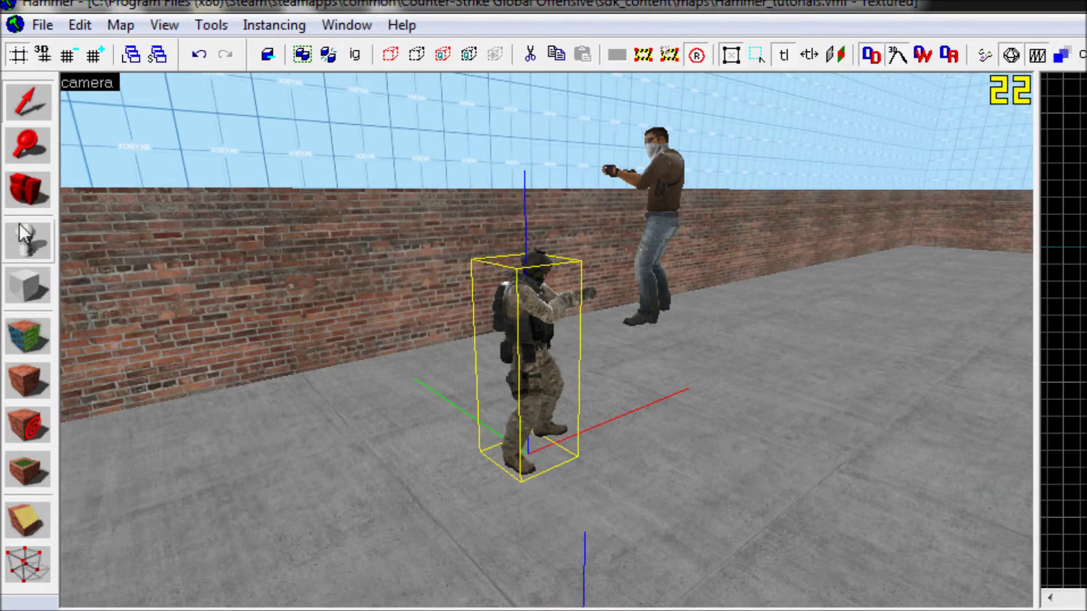
Step: Check both spawns in the 3D view and drag the terrorist spawn further left
click(36, 193)
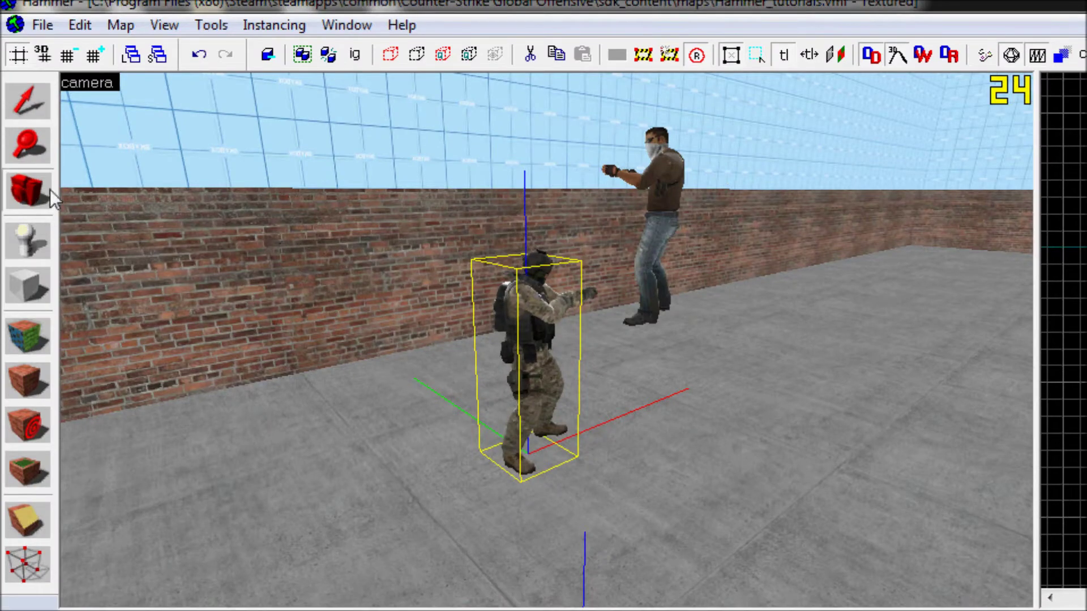
drag(340, 305, 547, 341)
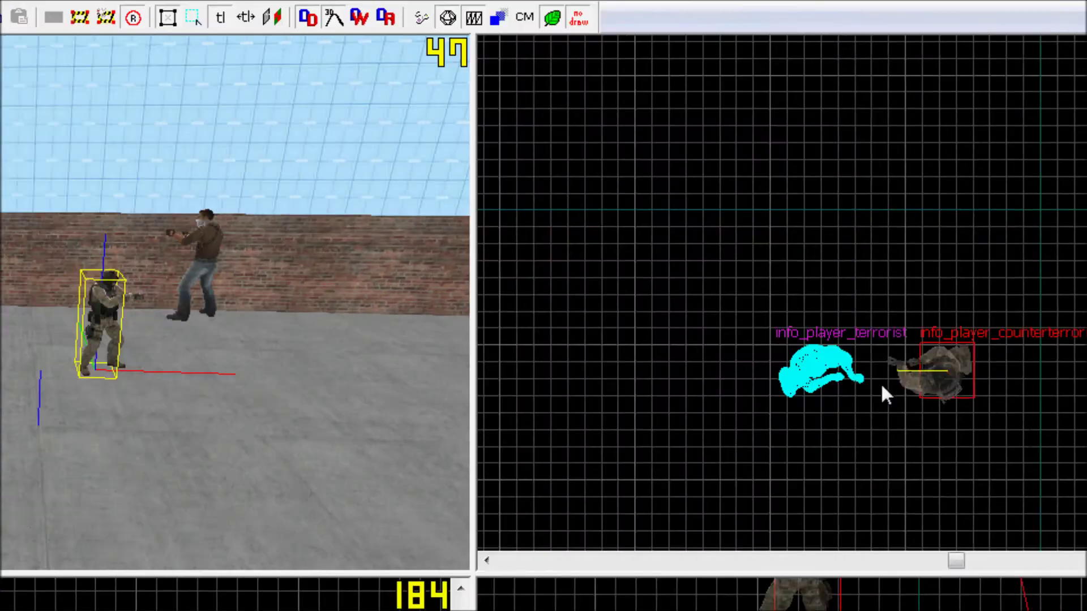
key(shift+s)
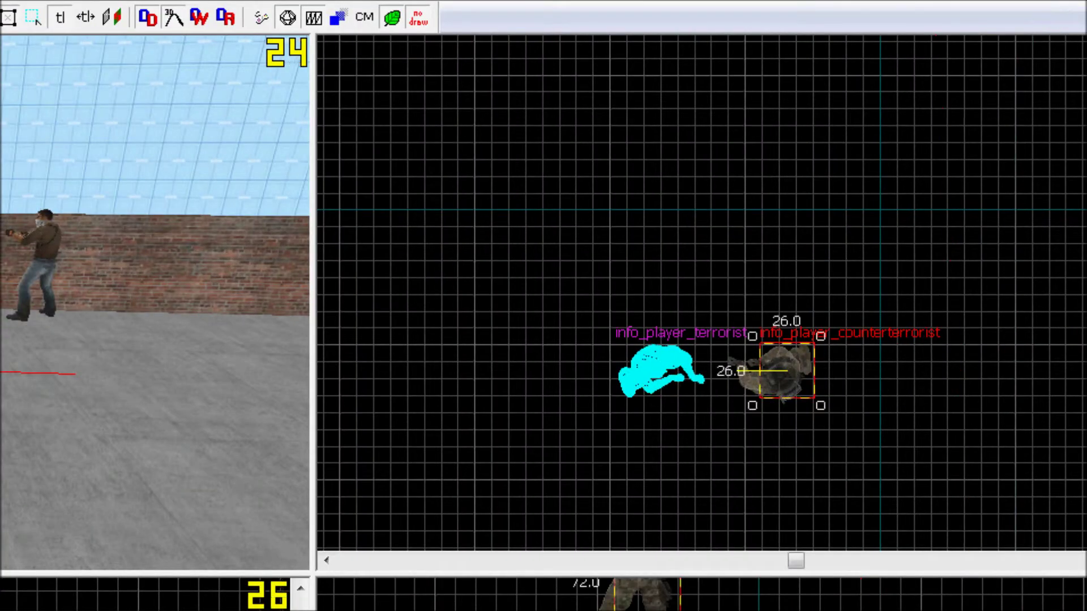
click(19, 263)
click(52, 266)
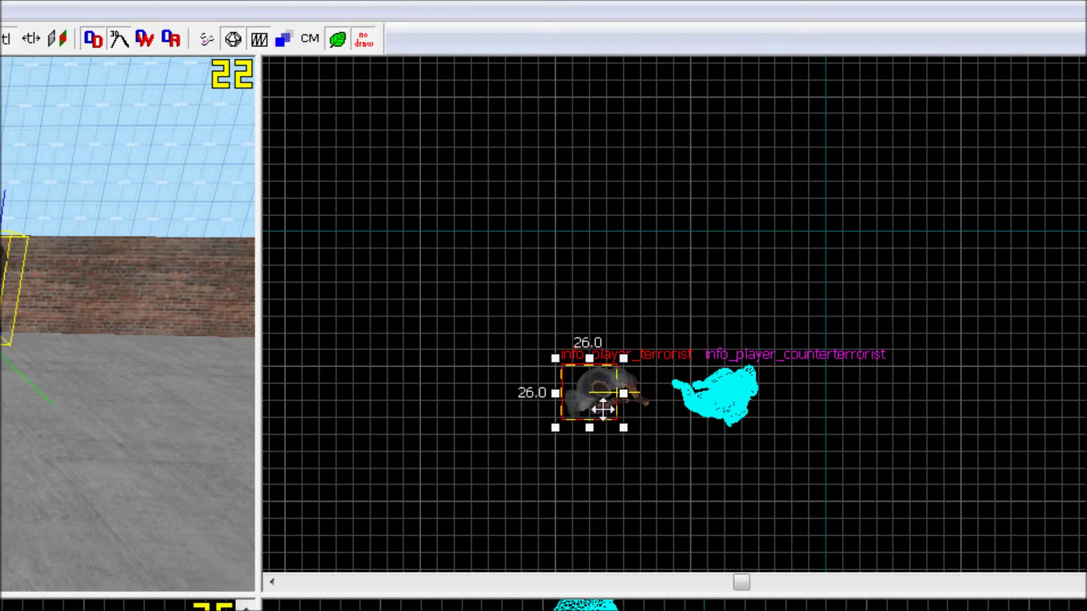
drag(616, 400, 498, 404)
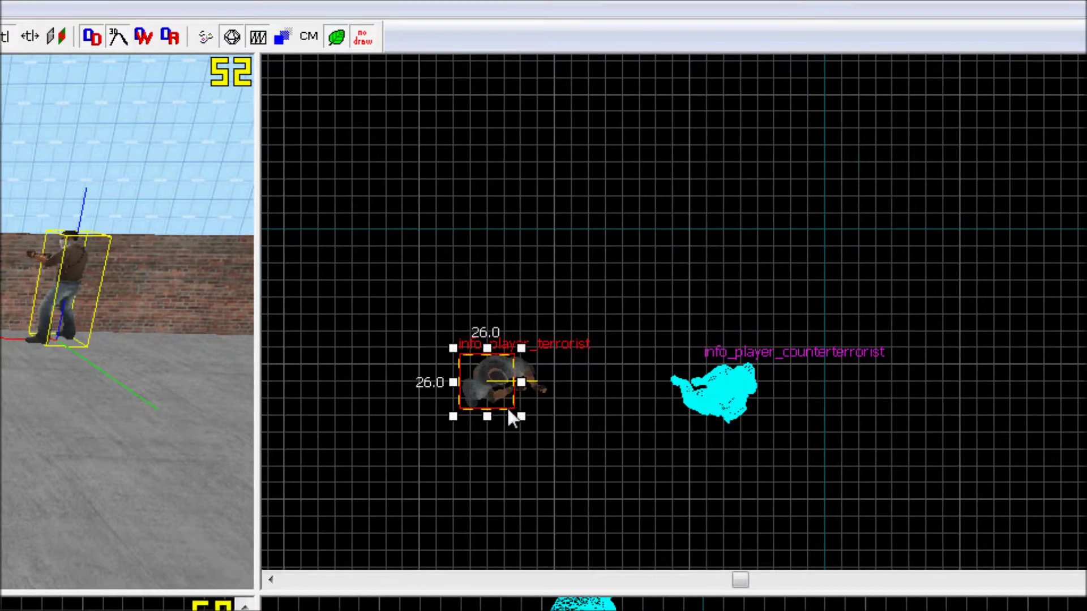
Step: Choose tools/toolstrigger from the texture browser filtered for 'trigger' as the current texture
scroll(582, 368, down, 5)
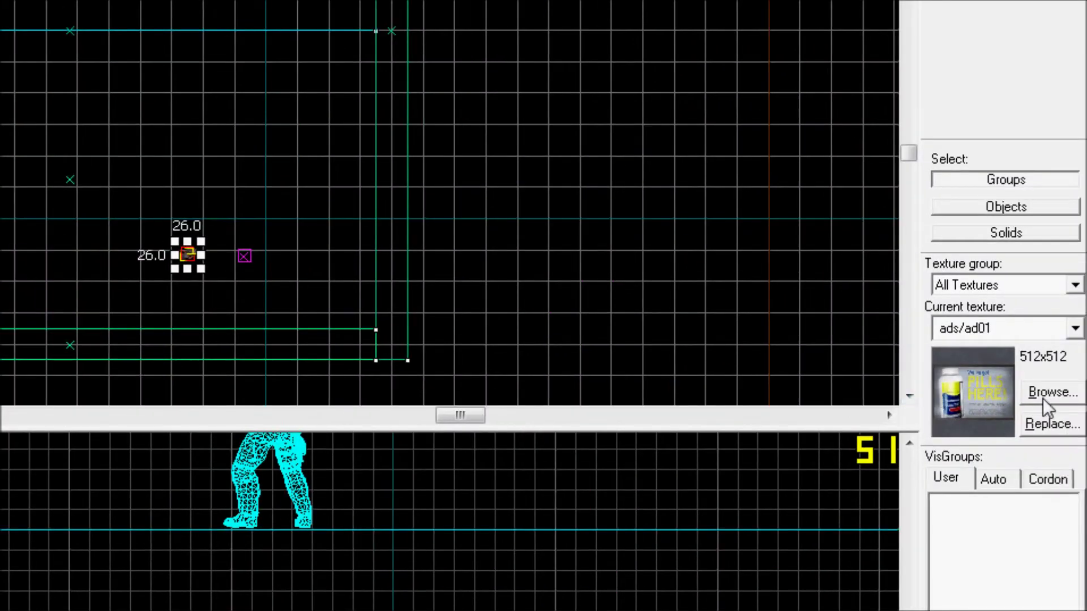
click(1044, 399)
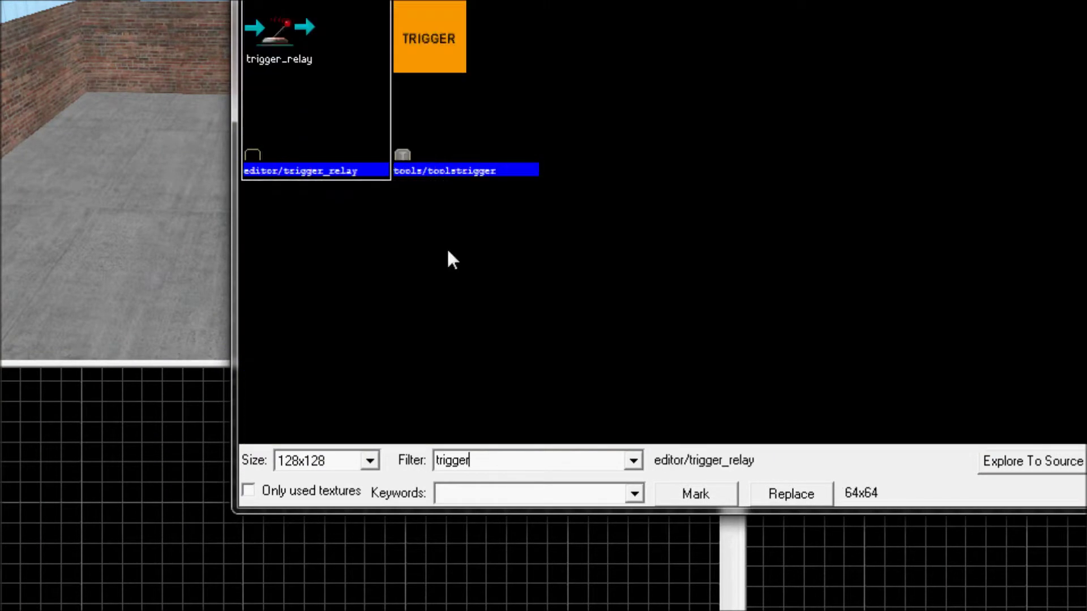
double_click(463, 91)
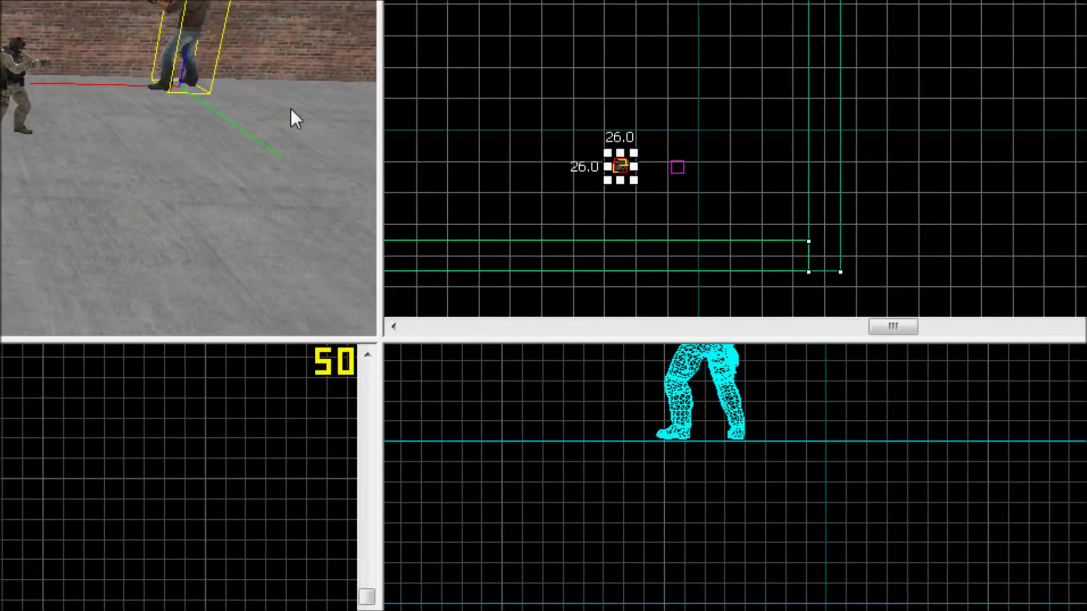
Step: Outline a new block box around both spawns in the top view, narrowed to 408 wide
key(shift+b)
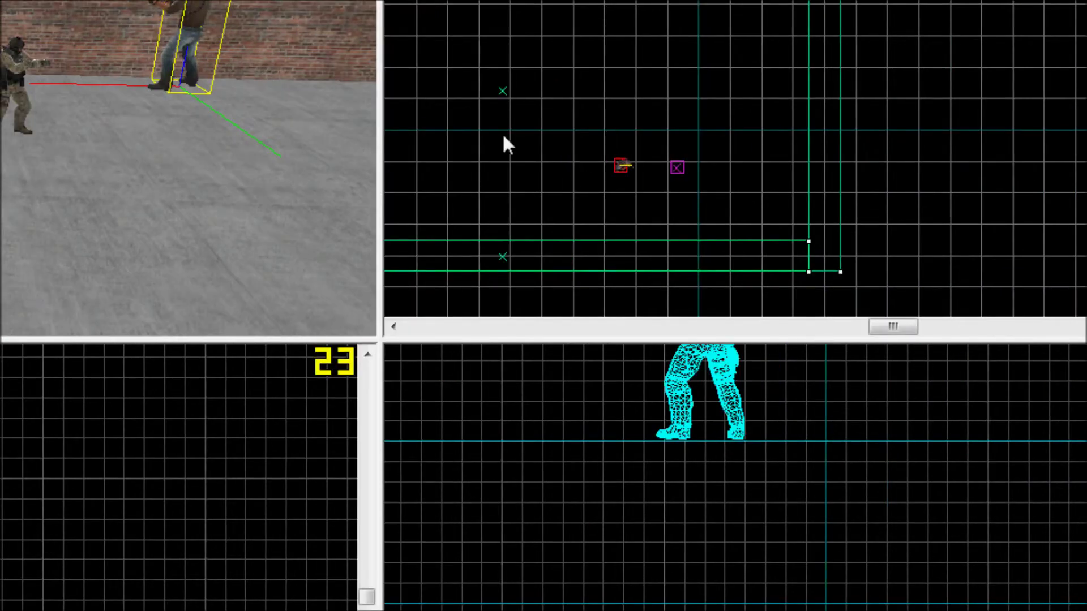
drag(505, 134, 745, 204)
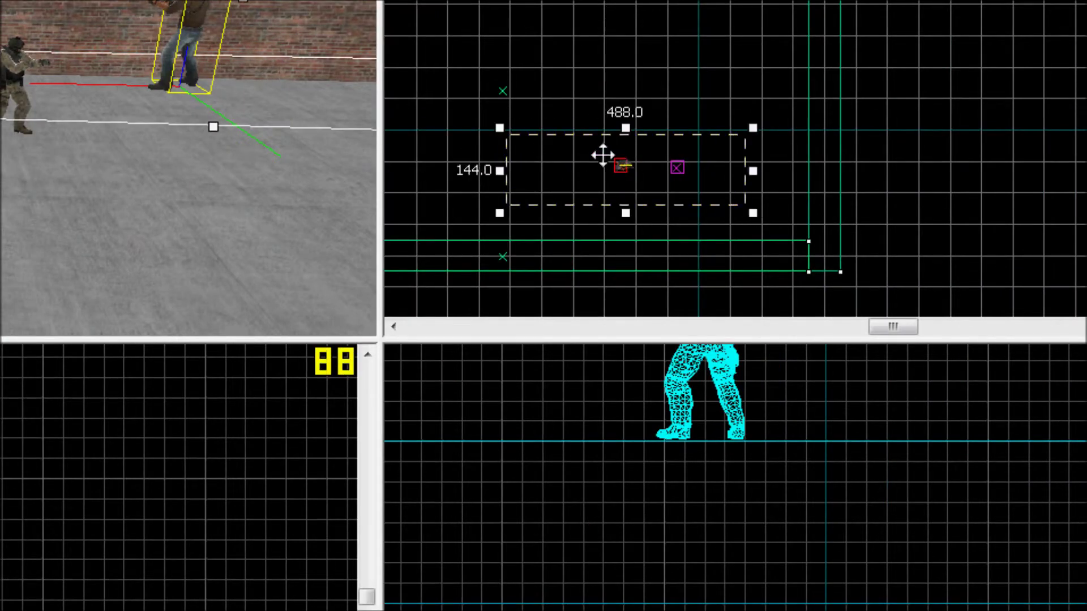
drag(498, 170, 545, 169)
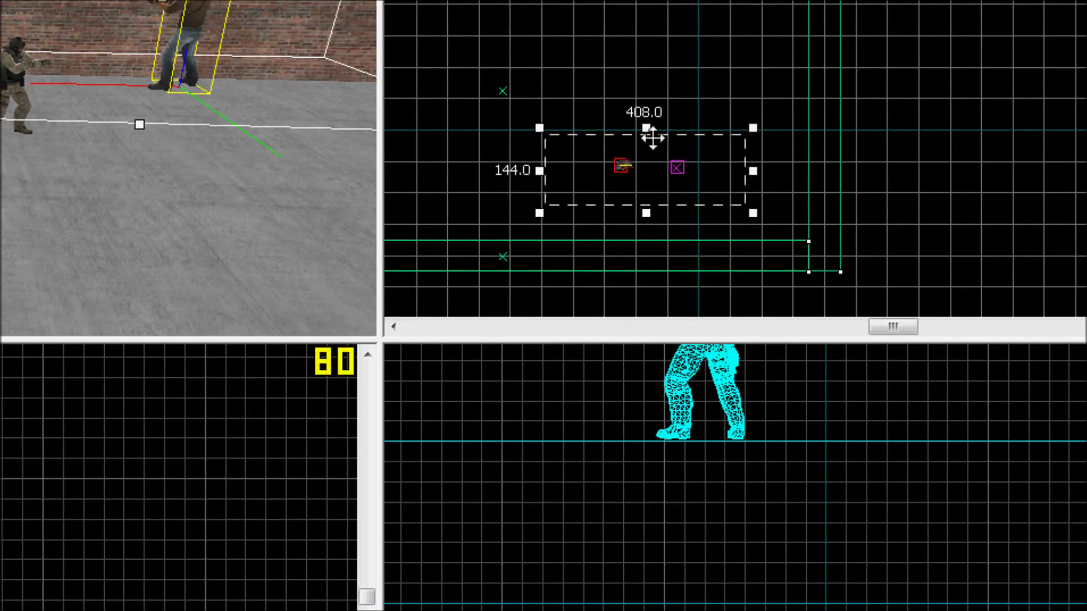
mouse_move(646, 134)
mouse_down()
mouse_move(646, 149)
mouse_move(646, 123)
mouse_up()
Step: Set the box to 112 units tall in the side view and create the 408×168×112 block brush
scroll(715, 405, down, 3)
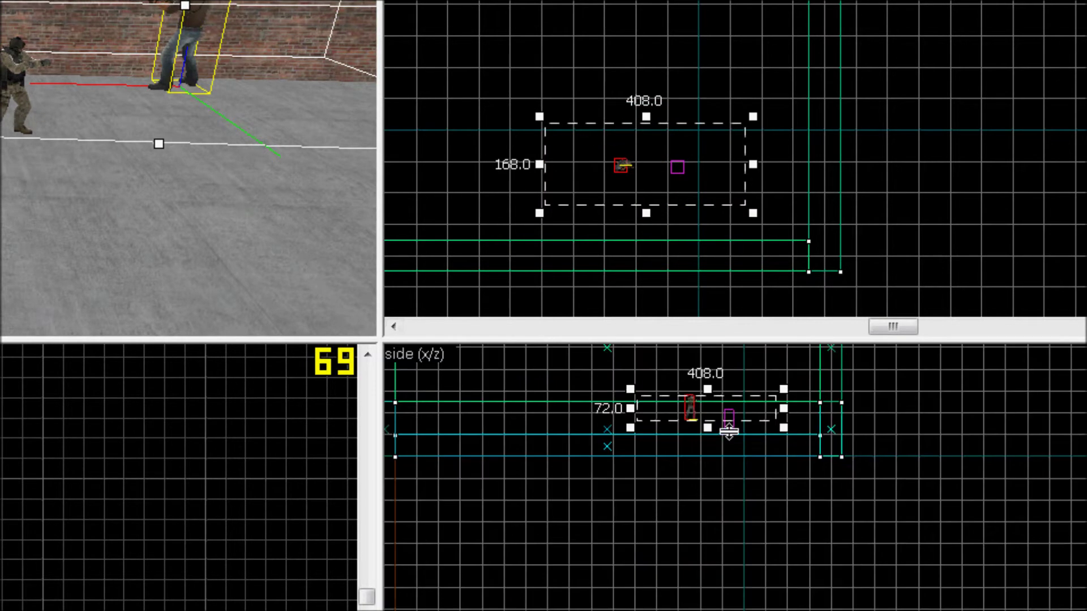
drag(693, 431, 696, 448)
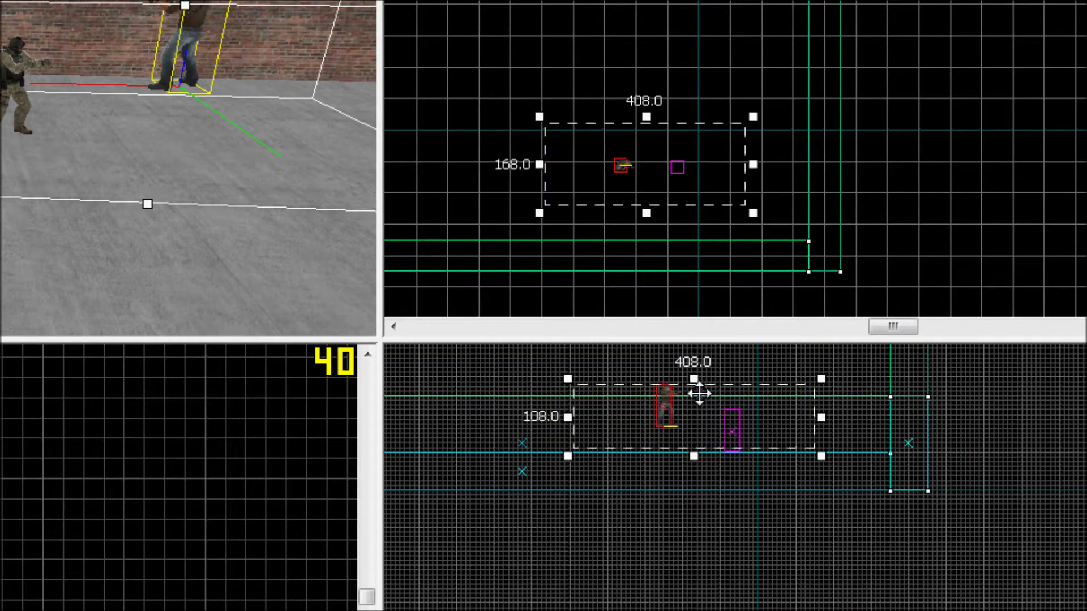
drag(699, 376, 695, 435)
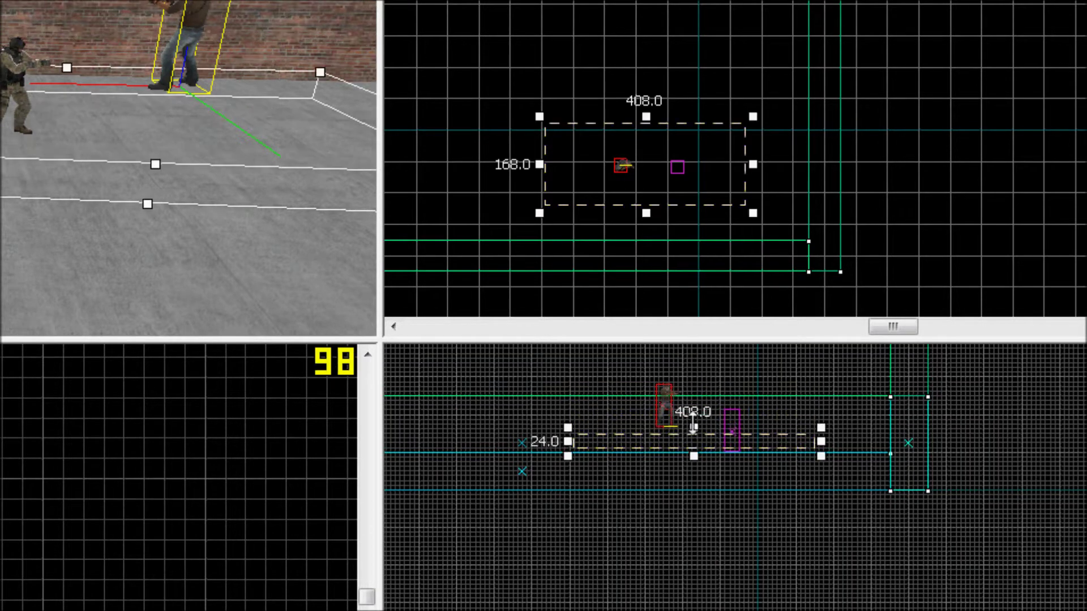
scroll(741, 447, up, 2)
scroll(657, 404, down, 1)
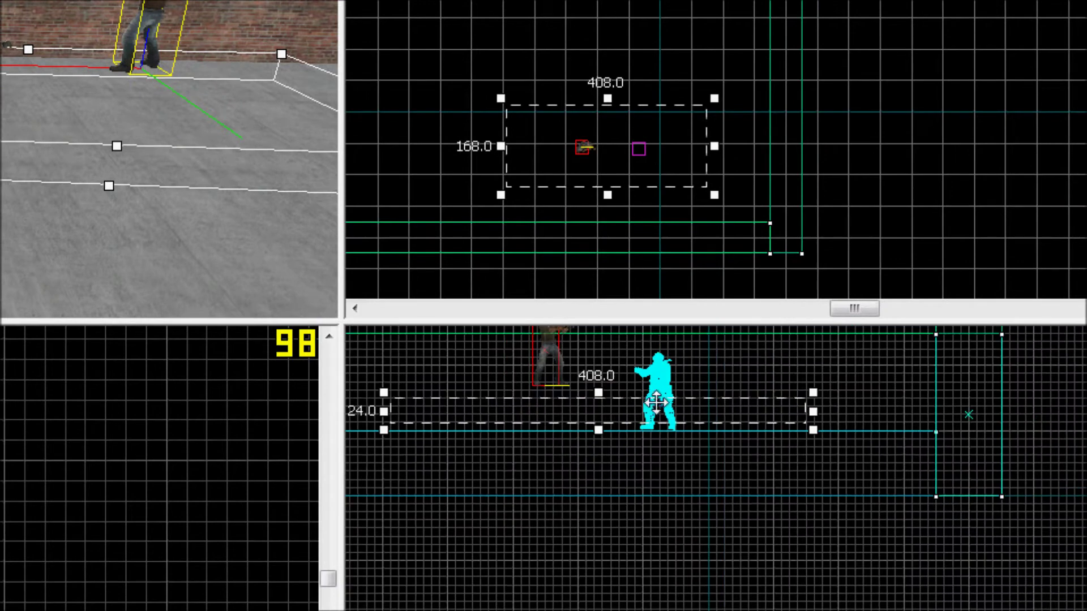
scroll(657, 404, up, 1)
scroll(657, 404, down, 1)
scroll(612, 402, down, 4)
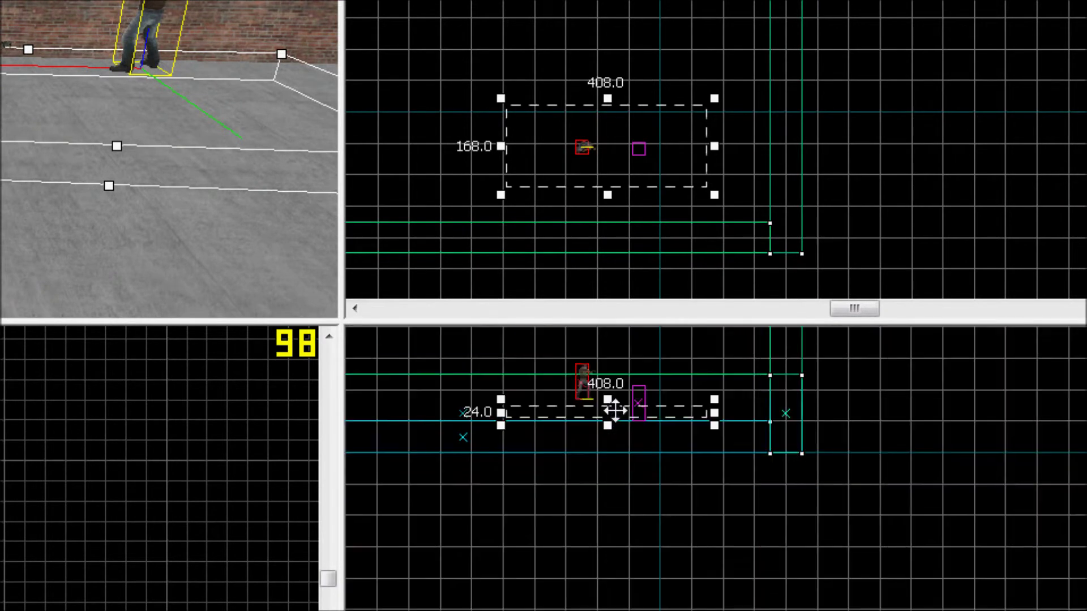
drag(615, 405, 617, 363)
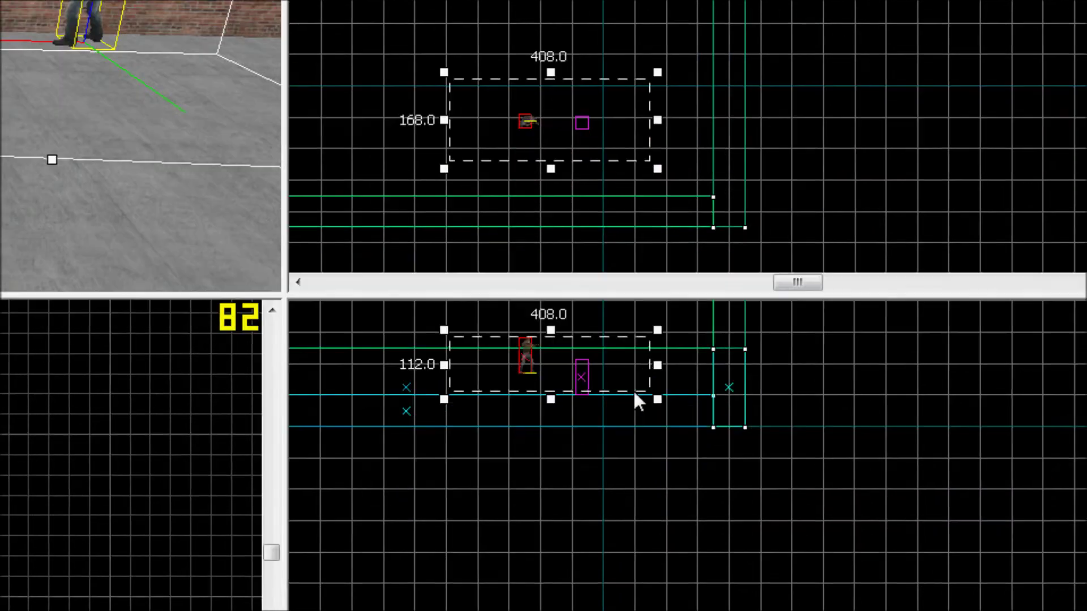
scroll(639, 407, up, 2)
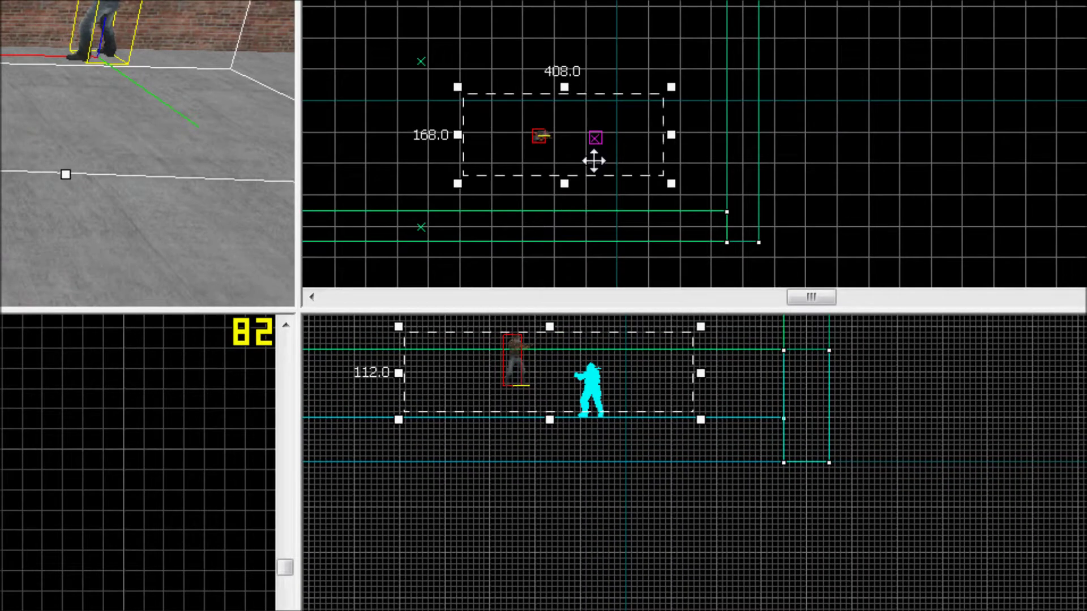
key(Return)
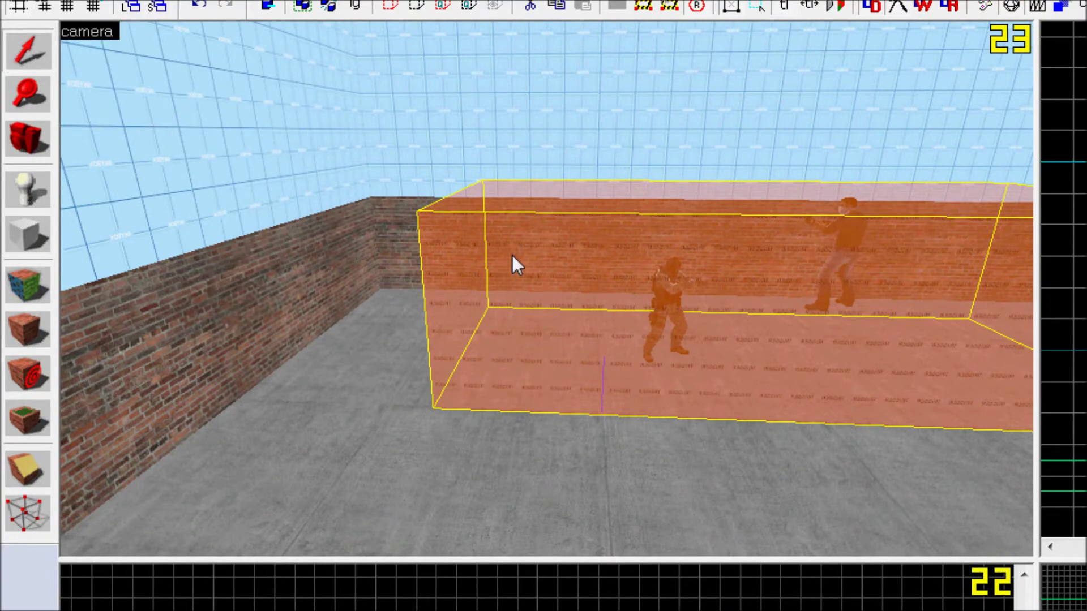
Step: Tie the block to an entity and apply func_buyzone as its class
key(alt+Return)
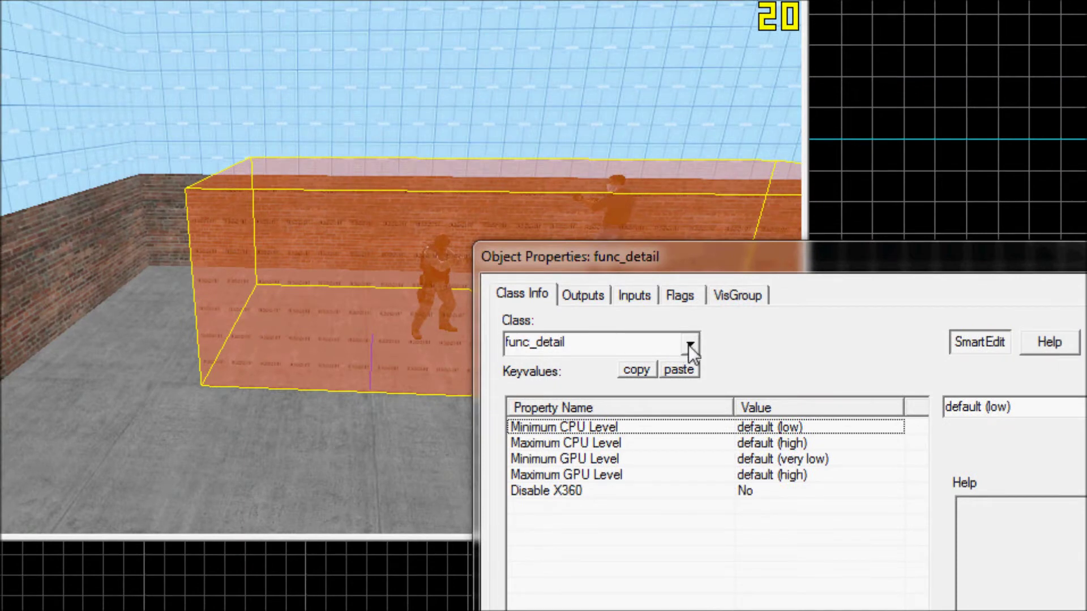
click(689, 347)
click(597, 345)
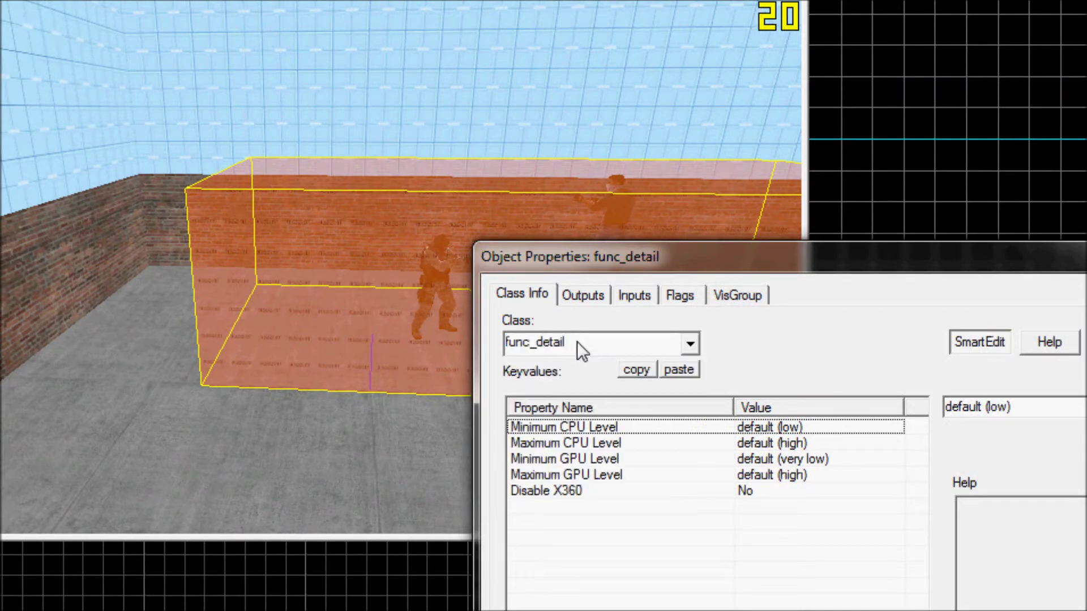
key(BackSpace)
key(BackSpace)
key(BackSpace)
key(BackSpace)
key(BackSpace)
key(BackSpace)
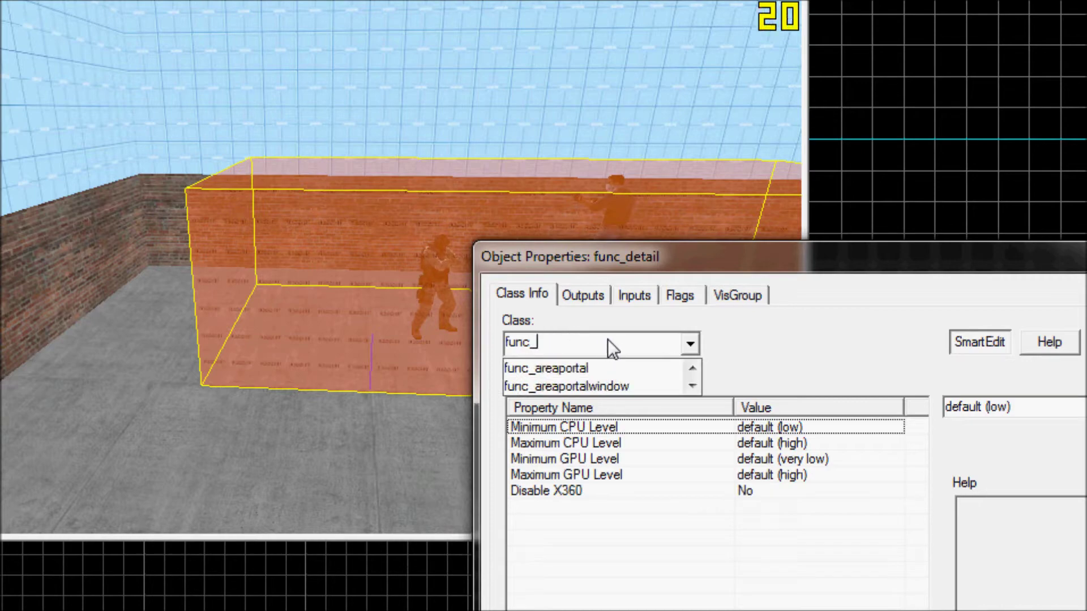
text(buy)
click(595, 369)
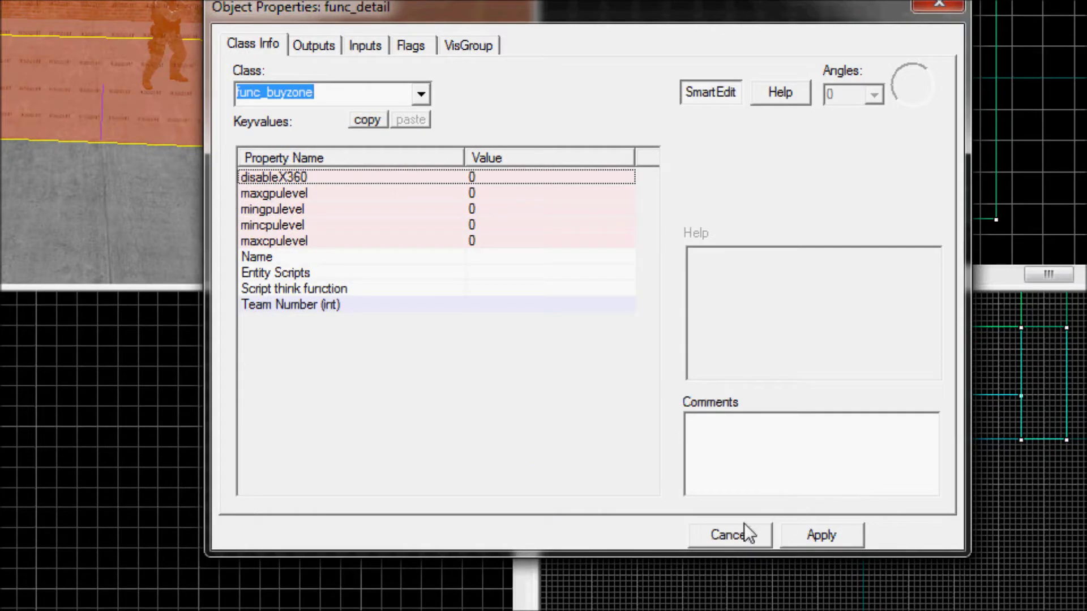
click(819, 536)
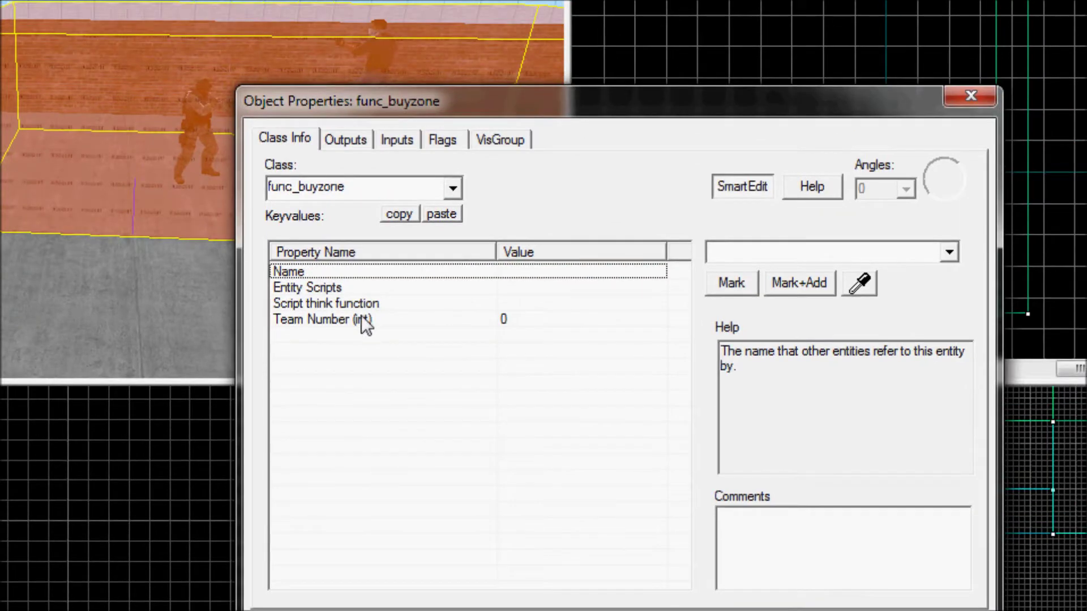
Step: Set the buy zone's Team Number to Terrorist, apply it, and close the properties
click(362, 320)
click(946, 252)
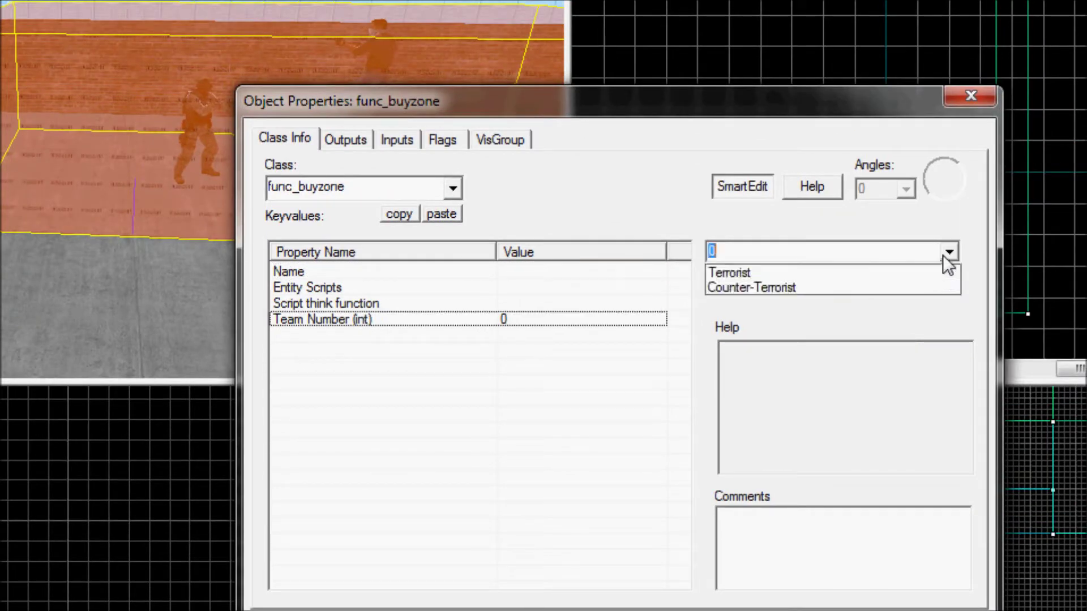
click(840, 274)
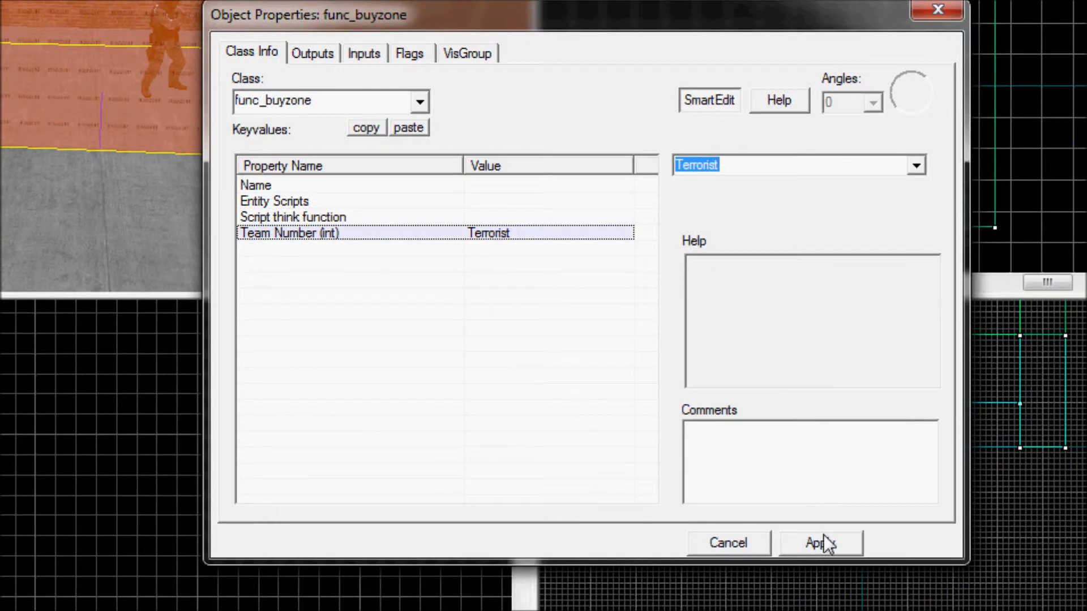
click(824, 538)
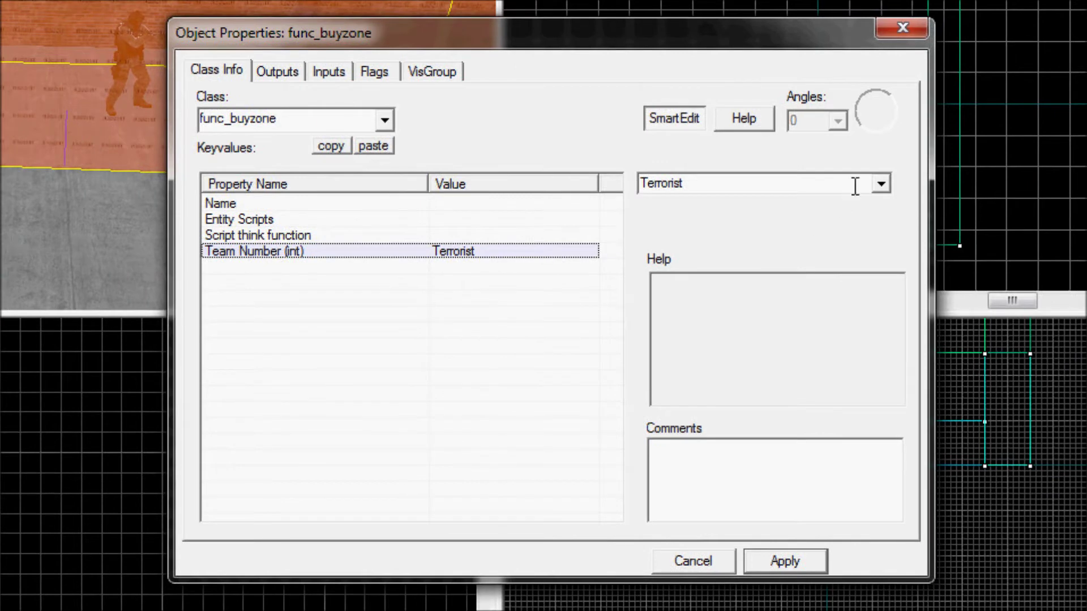
click(882, 184)
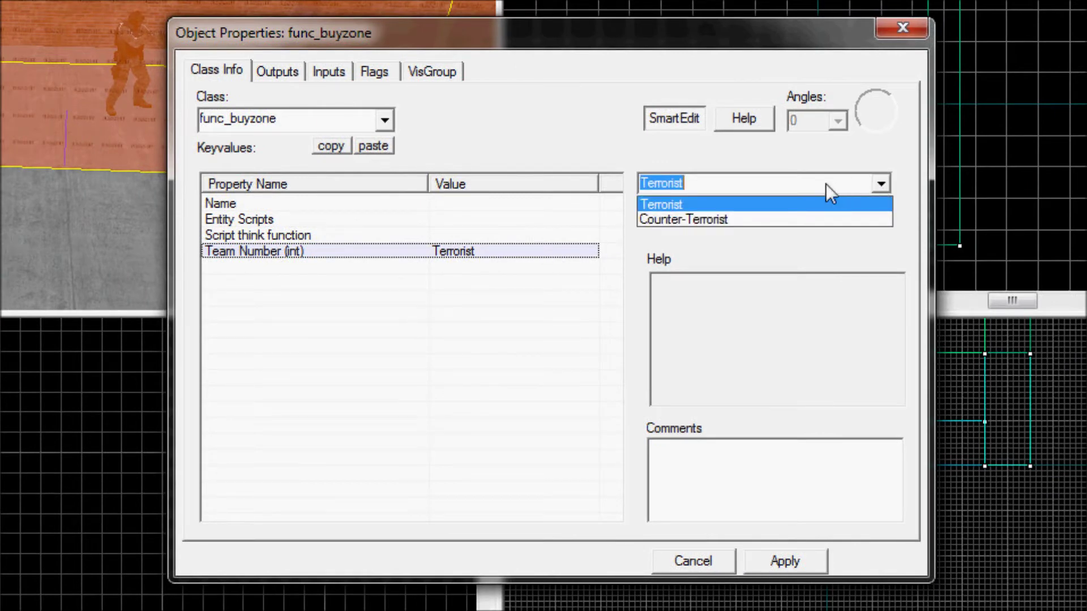
key(BackSpace)
text(0)
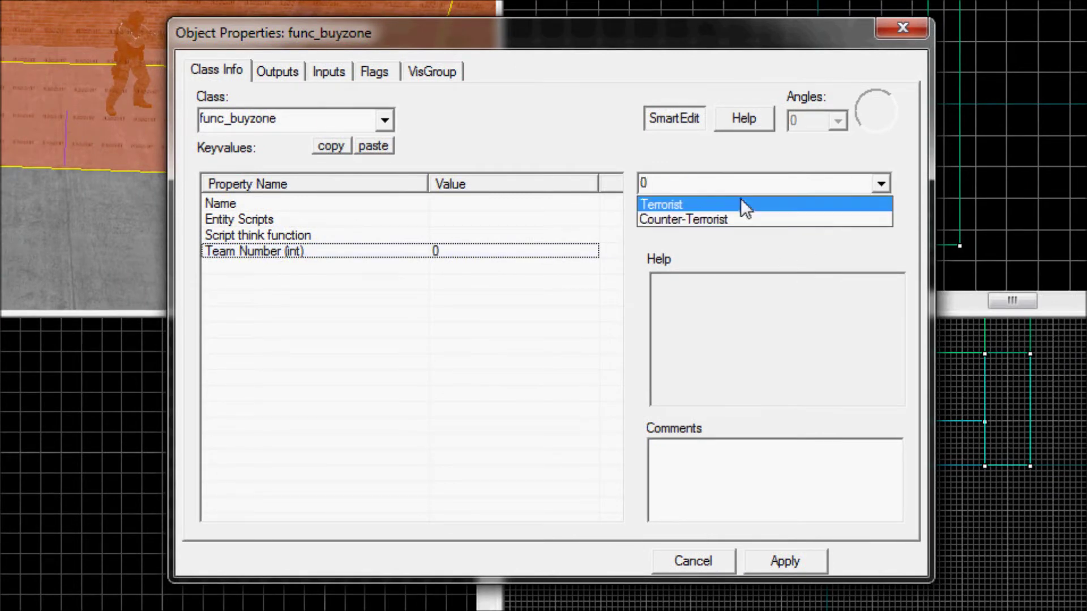
click(721, 182)
click(881, 184)
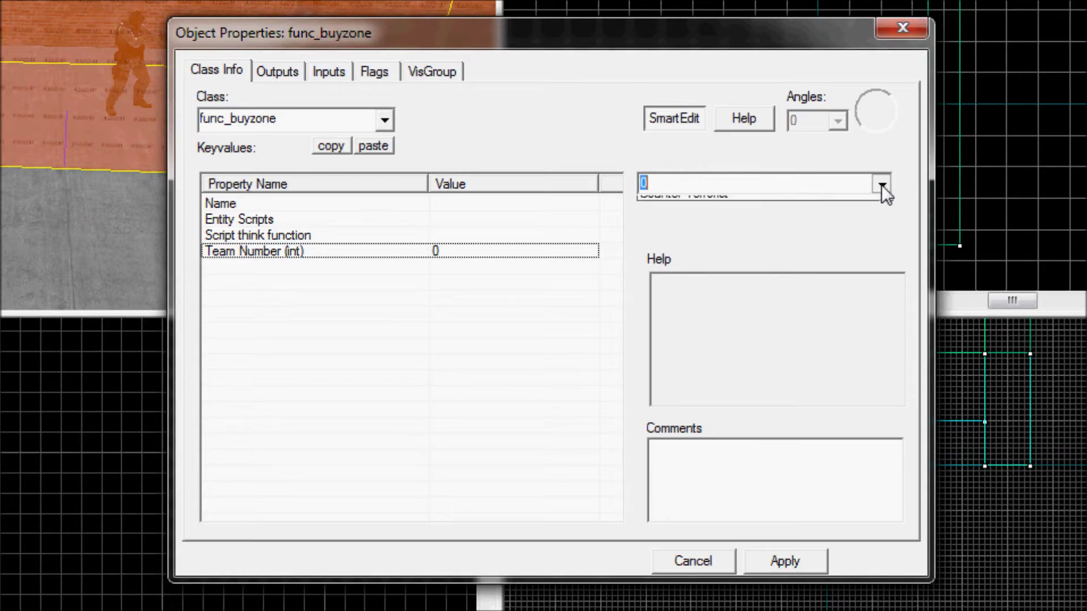
click(765, 207)
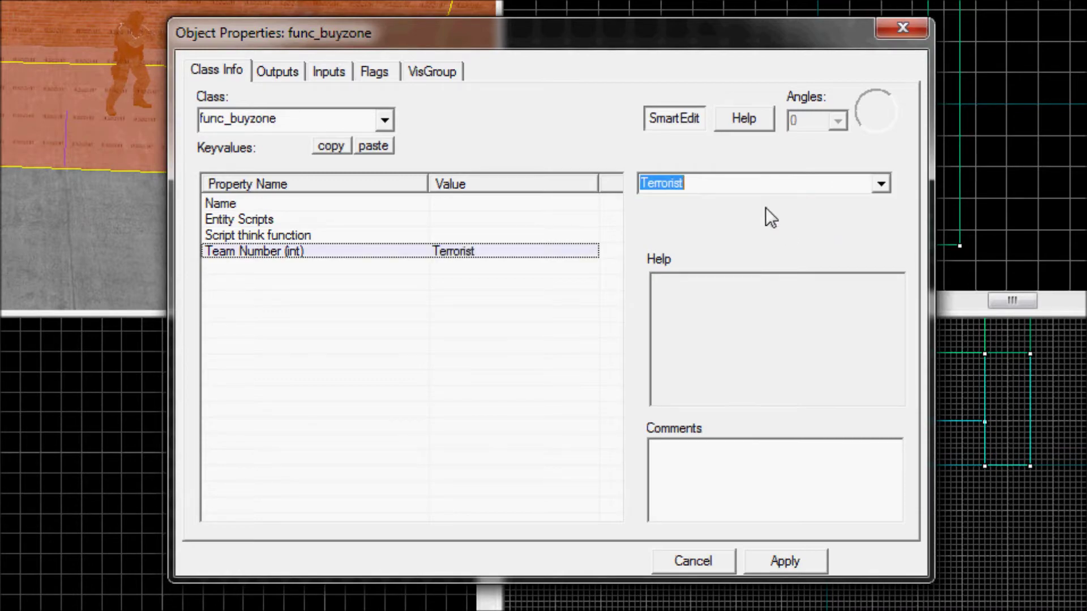
click(777, 564)
click(902, 23)
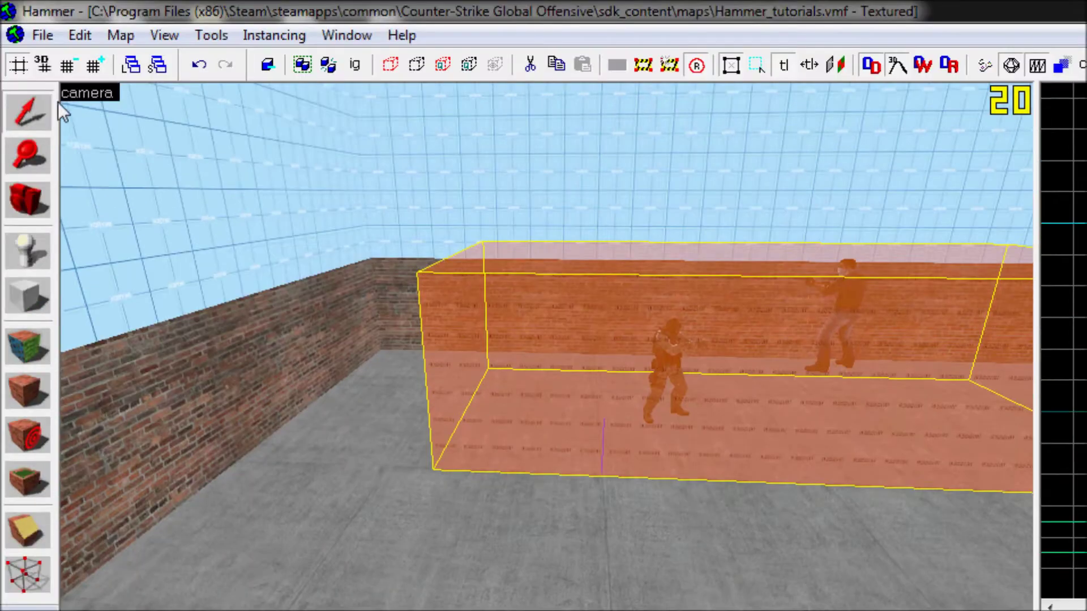
click(29, 201)
drag(546, 351, 546, 351)
scroll(546, 351, down, 5)
scroll(546, 351, up, 6)
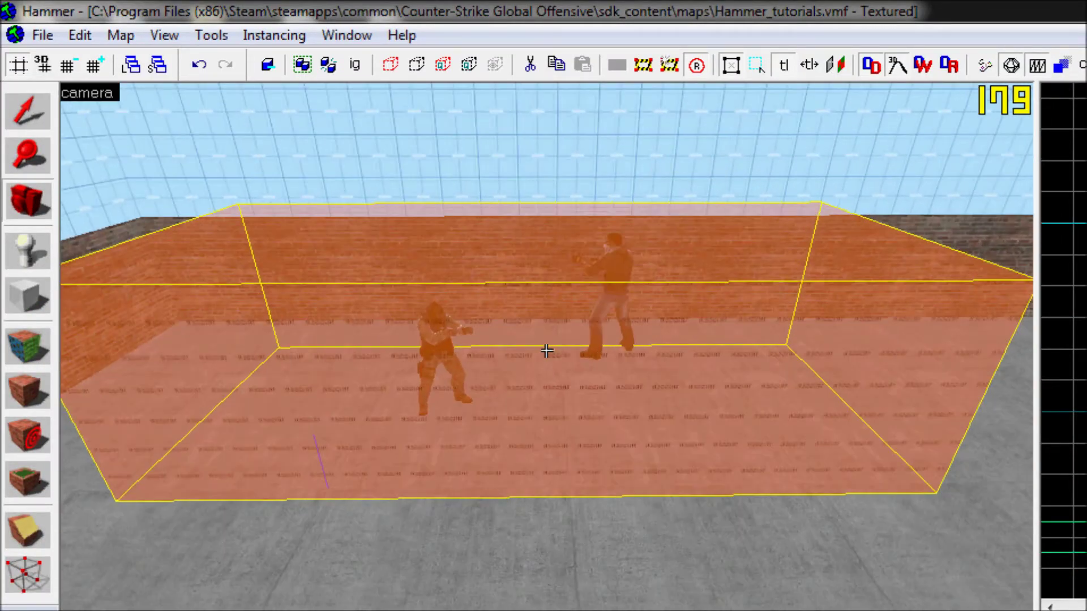
scroll(546, 351, down, 6)
drag(546, 351, 546, 351)
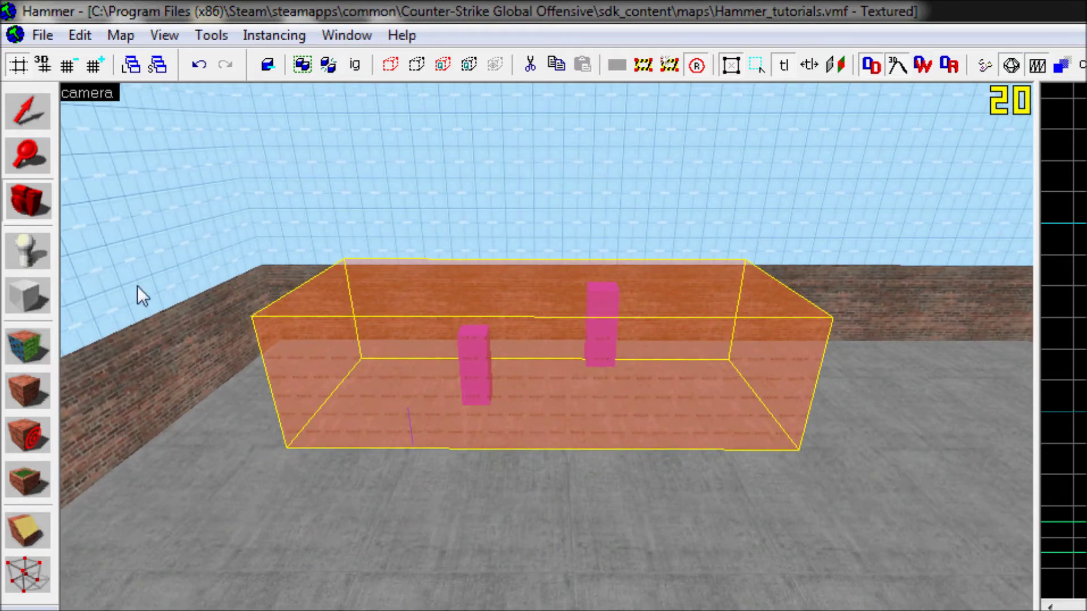
scroll(546, 351, down, 3)
scroll(546, 351, up, 6)
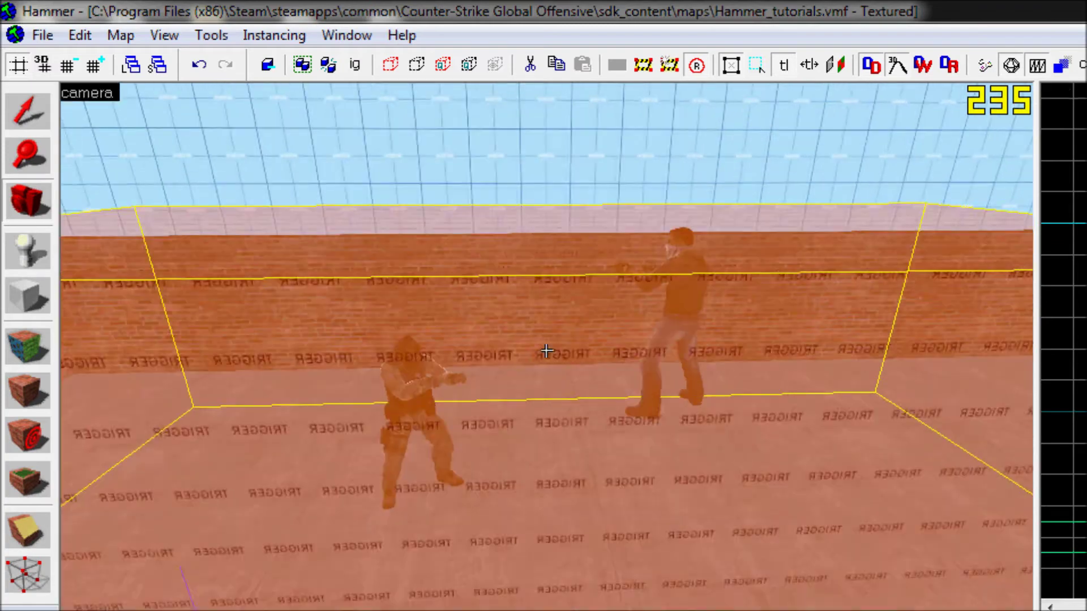
scroll(546, 351, down, 5)
scroll(545, 350, up, 3)
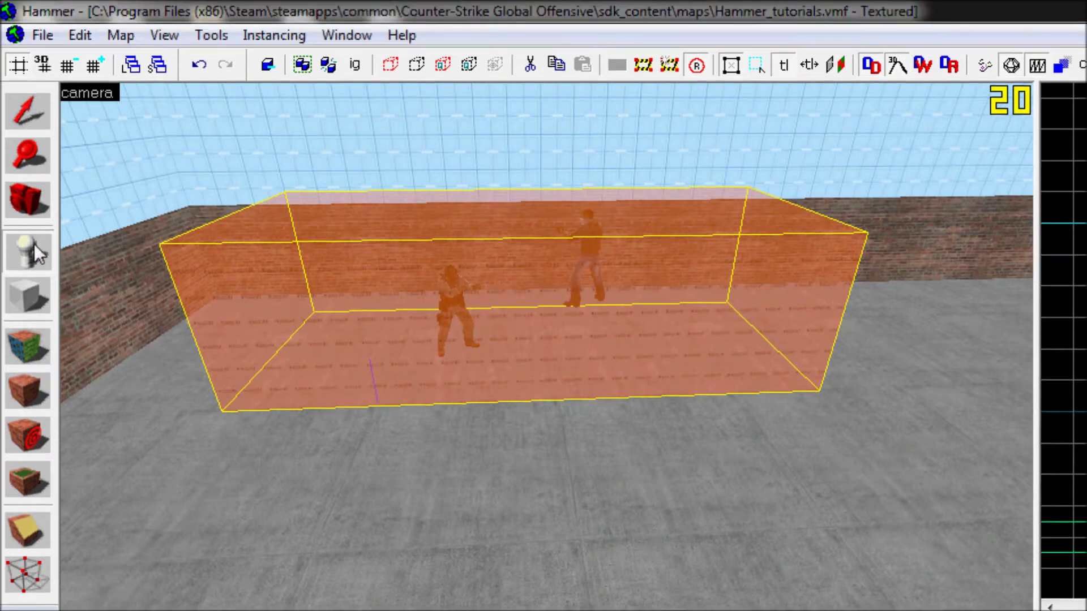
Step: Place a point entity on the floor before the buy zone and apply class game_player_equip
click(510, 503)
click(28, 113)
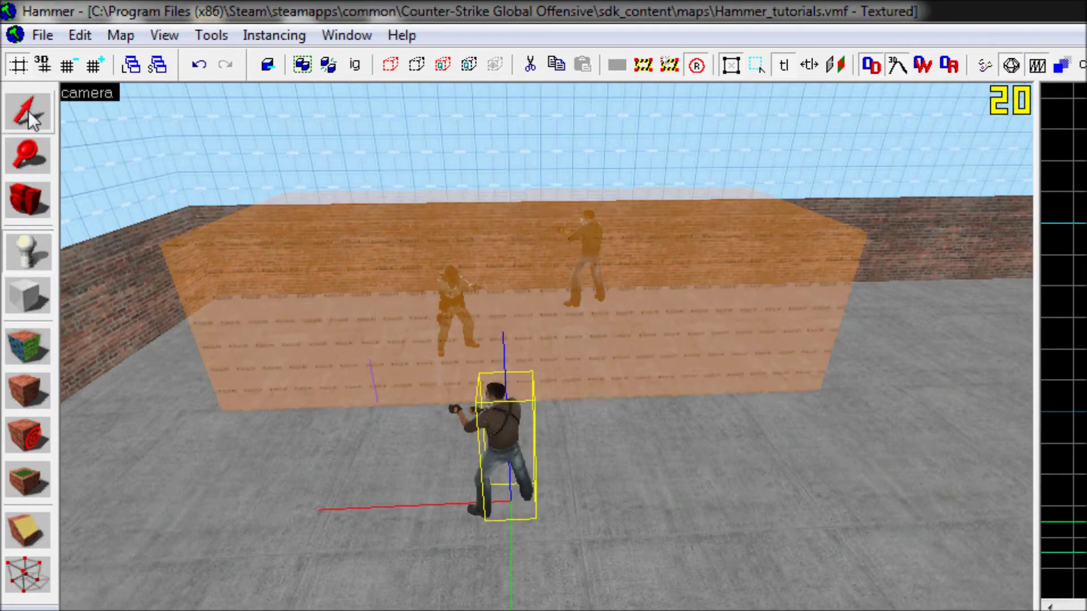
double_click(498, 411)
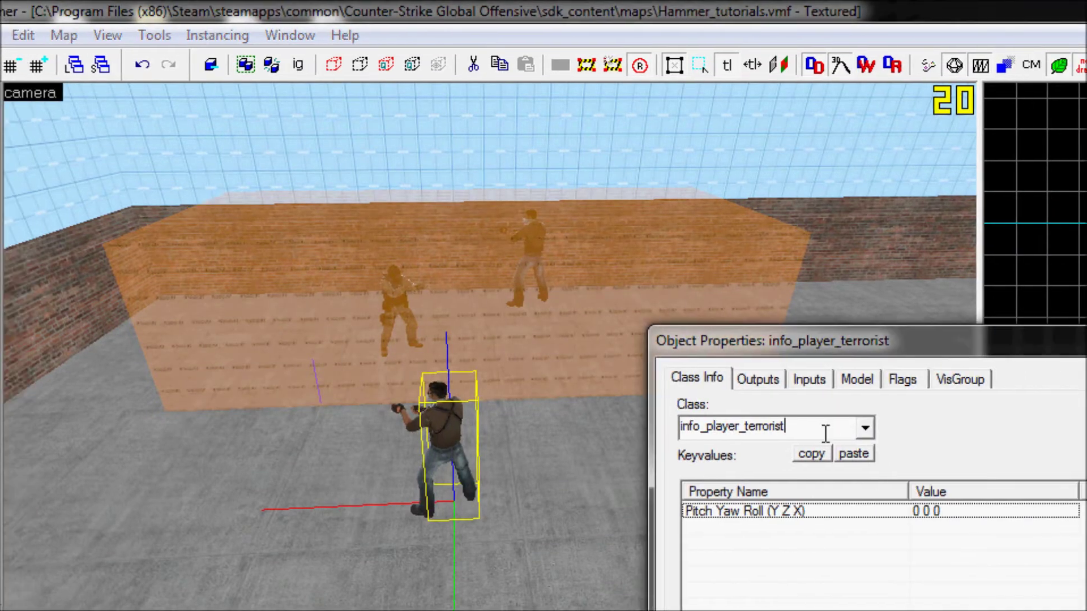
drag(816, 433, 693, 436)
text(g)
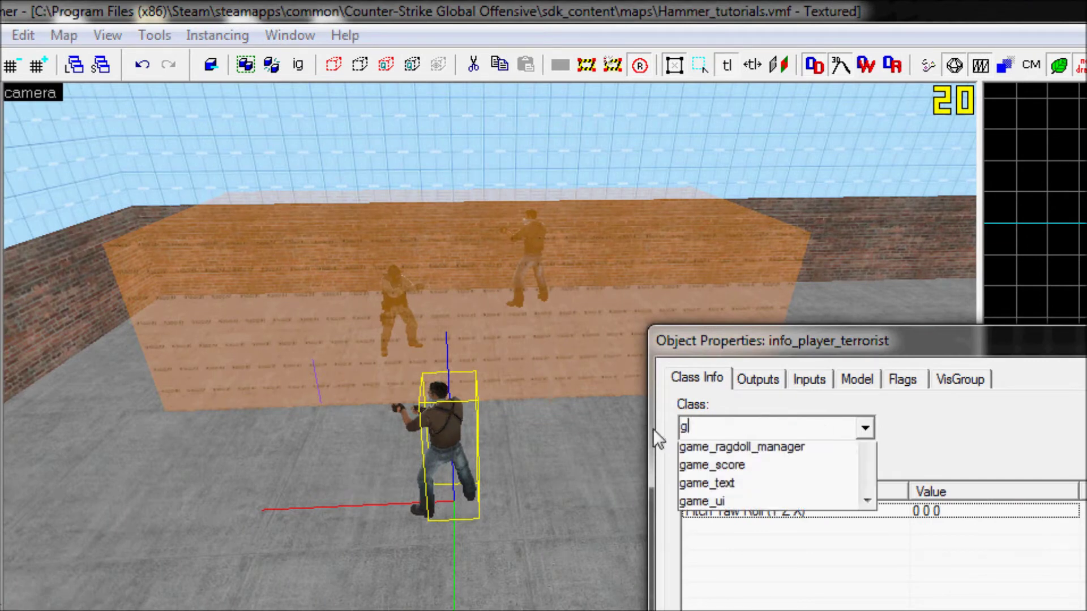
text(ame_)
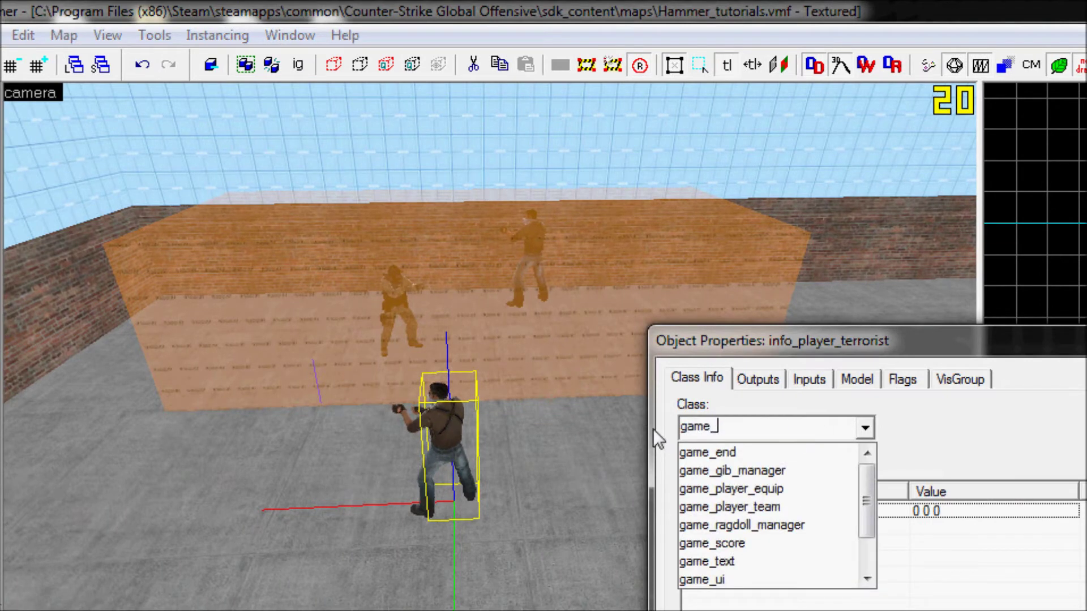
text(pla)
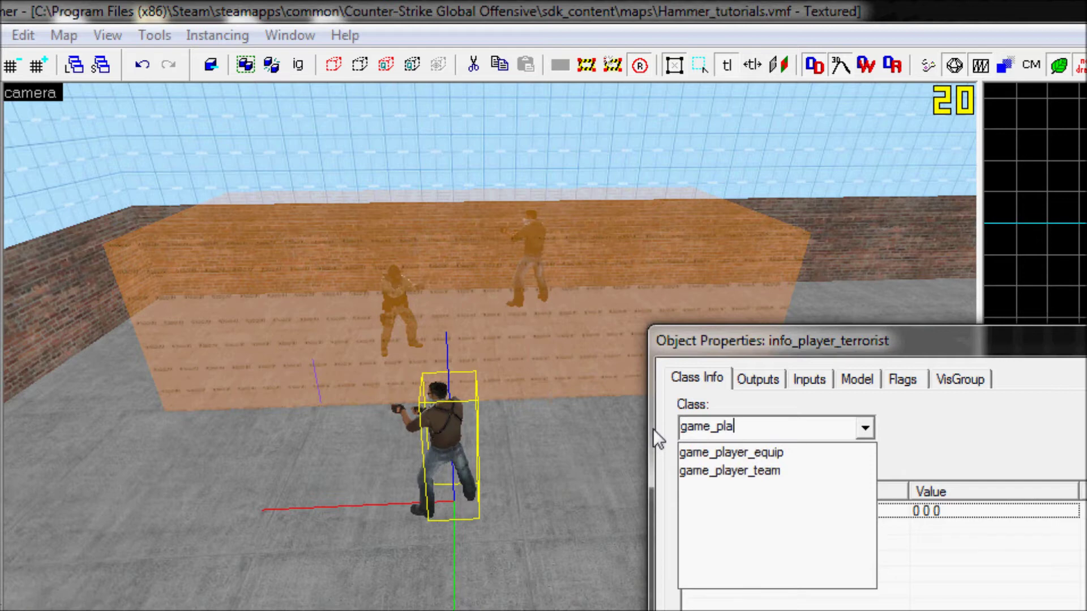
text(yer_equip)
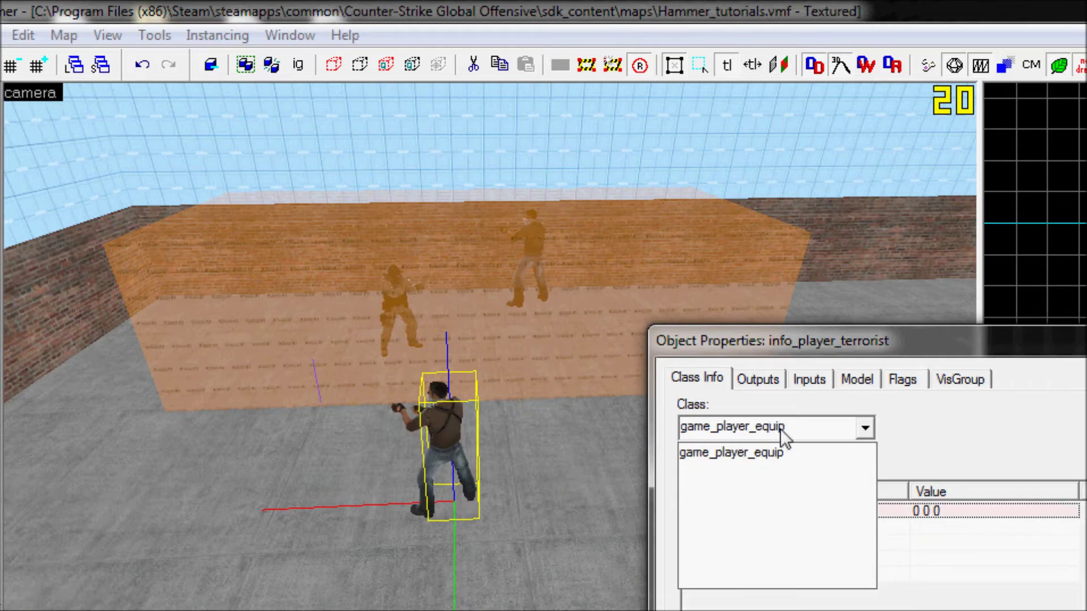
click(798, 458)
click(803, 424)
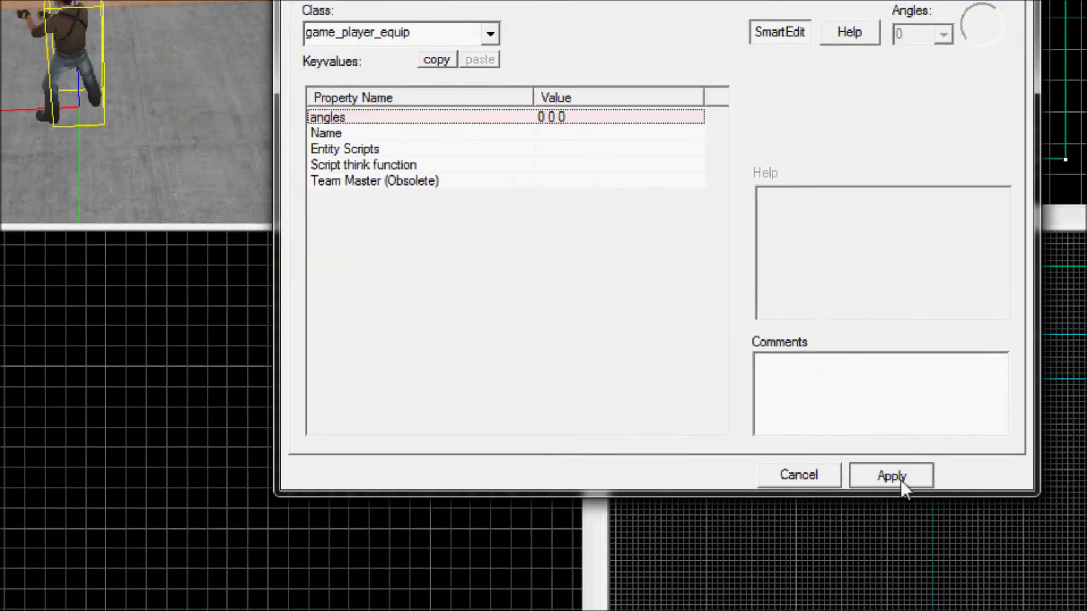
click(974, 548)
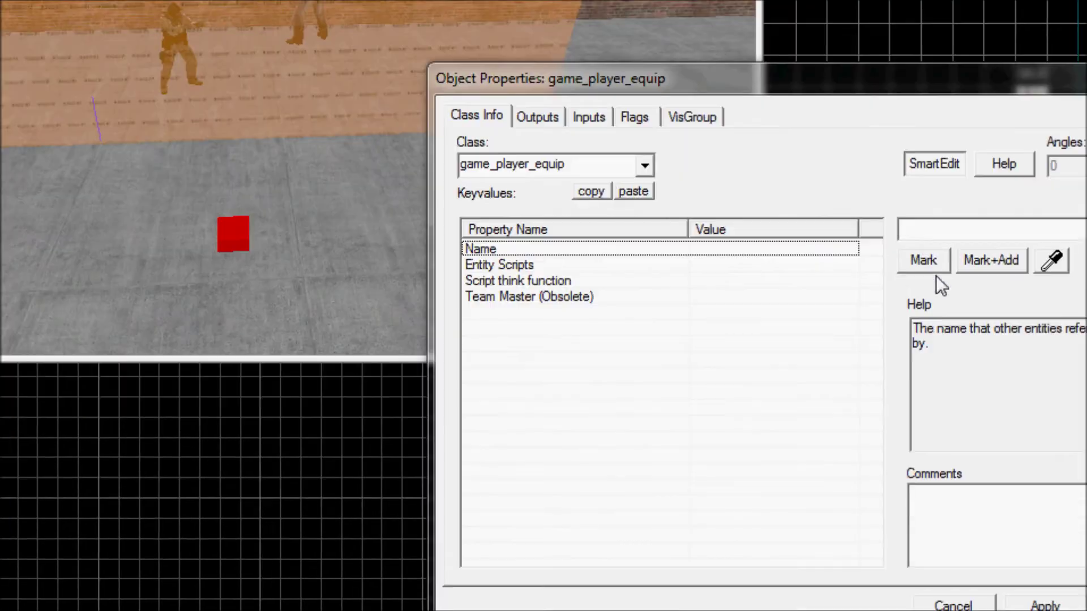
Step: Lift the game_player_equip entity higher and switch its properties to the Flags page
drag(1083, 82, 843, 254)
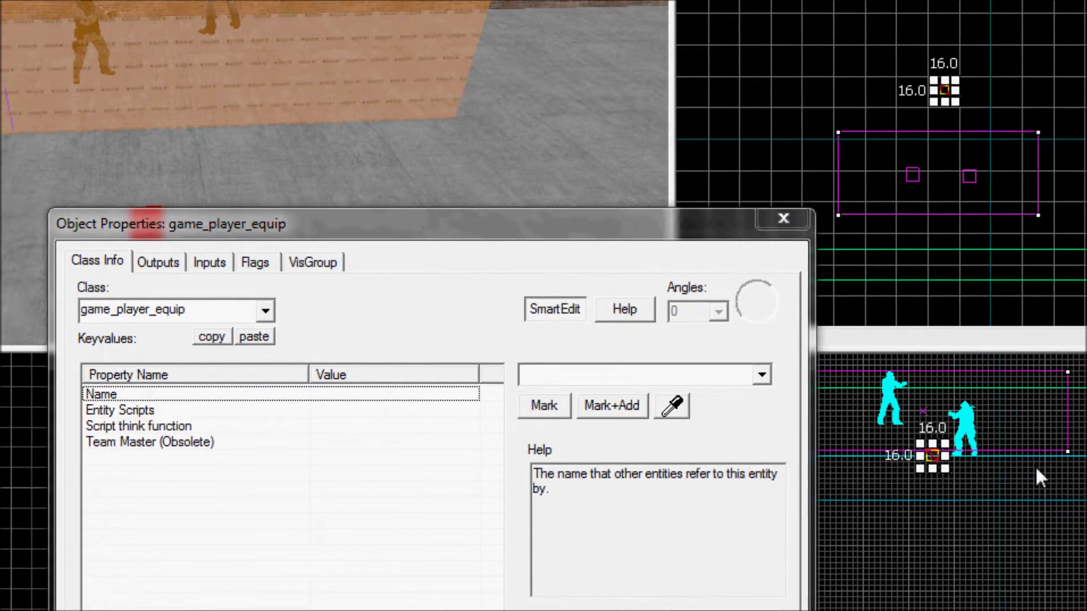
scroll(1041, 477, up, 3)
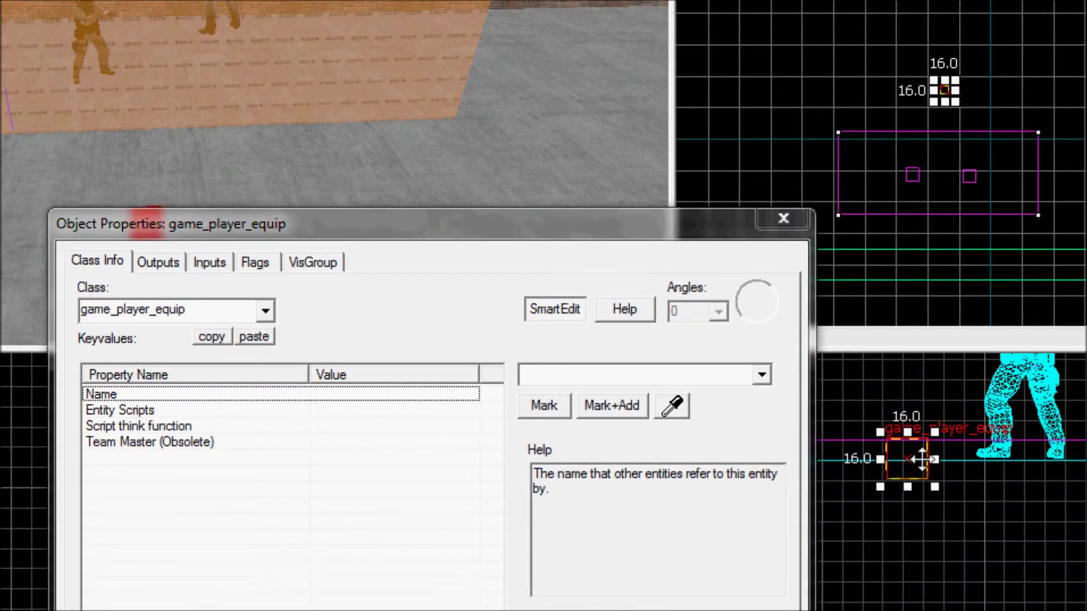
drag(902, 456, 900, 377)
scroll(917, 423, down, 3)
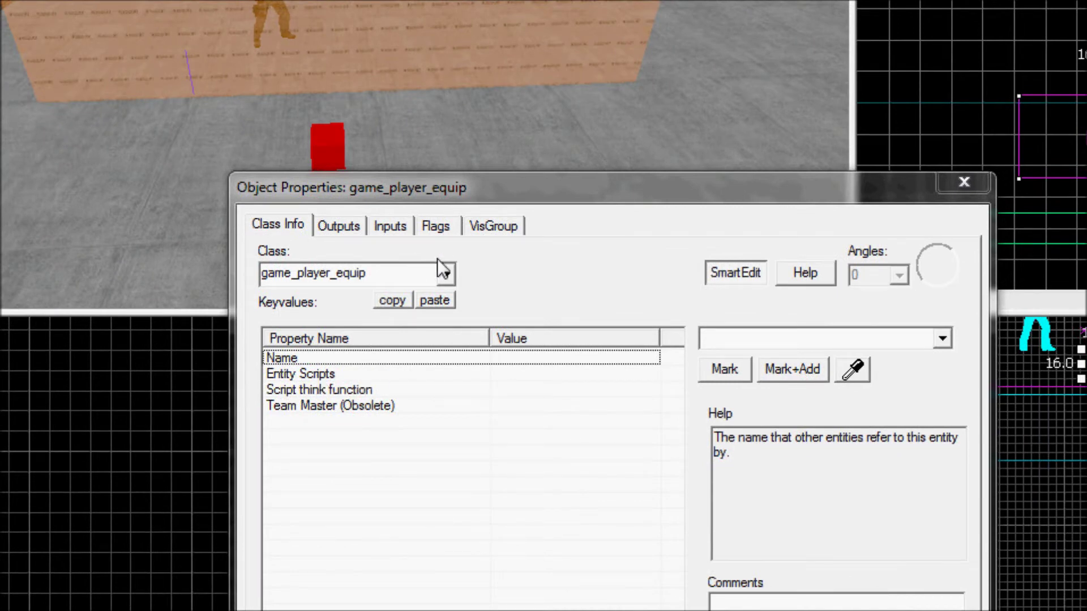
click(431, 227)
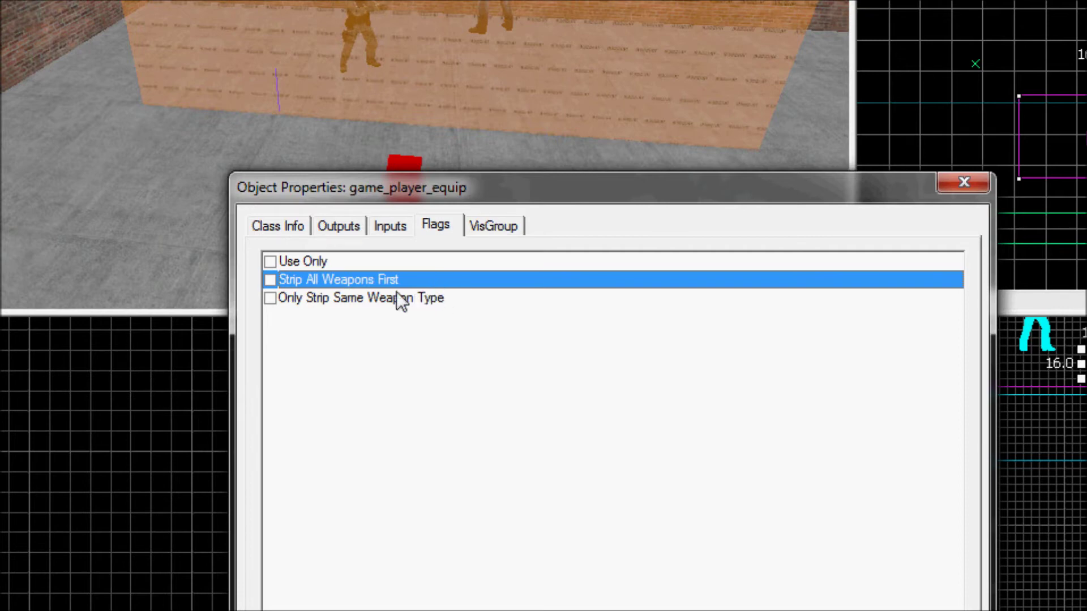
Step: Tick Strip All Weapons First, check Inputs and Outputs, then return to Class Info
click(271, 283)
click(391, 232)
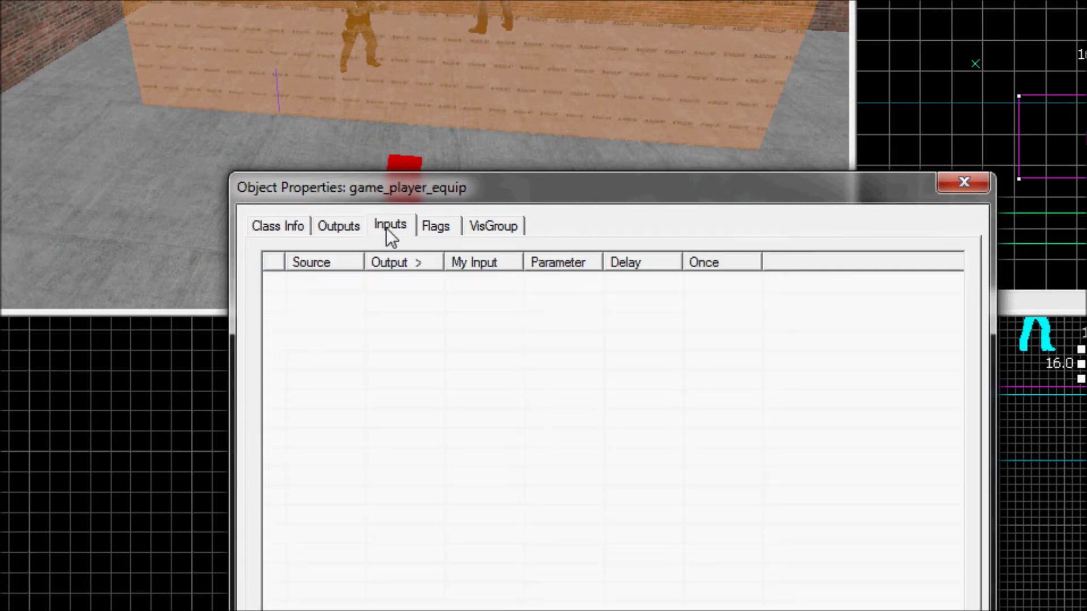
click(346, 229)
click(303, 230)
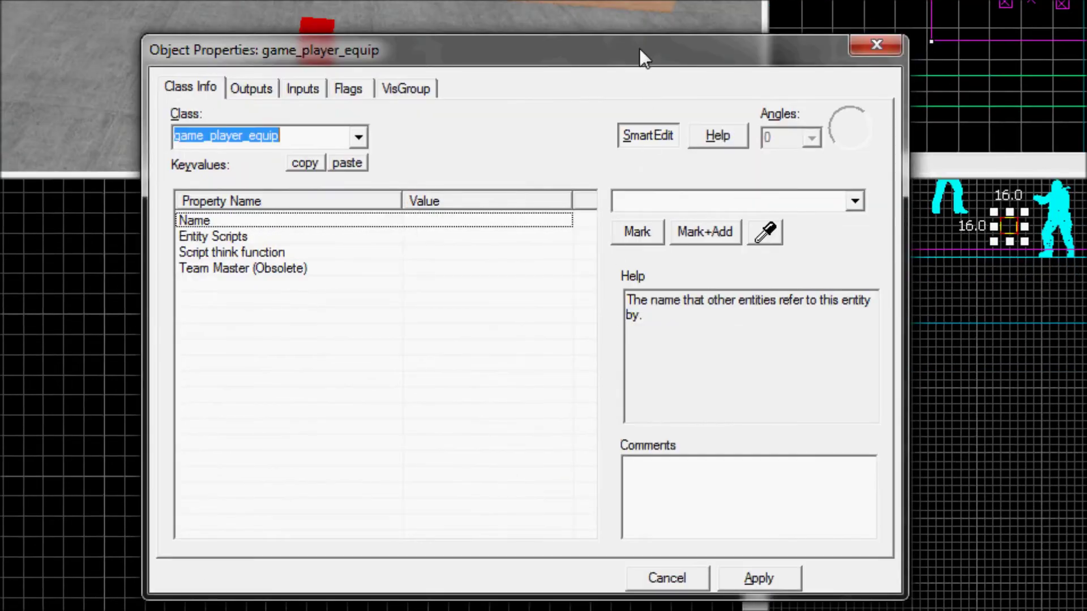
Step: Turn off SmartEdit and type weapon_deagle over the spawnflags key name
drag(639, 56, 634, 39)
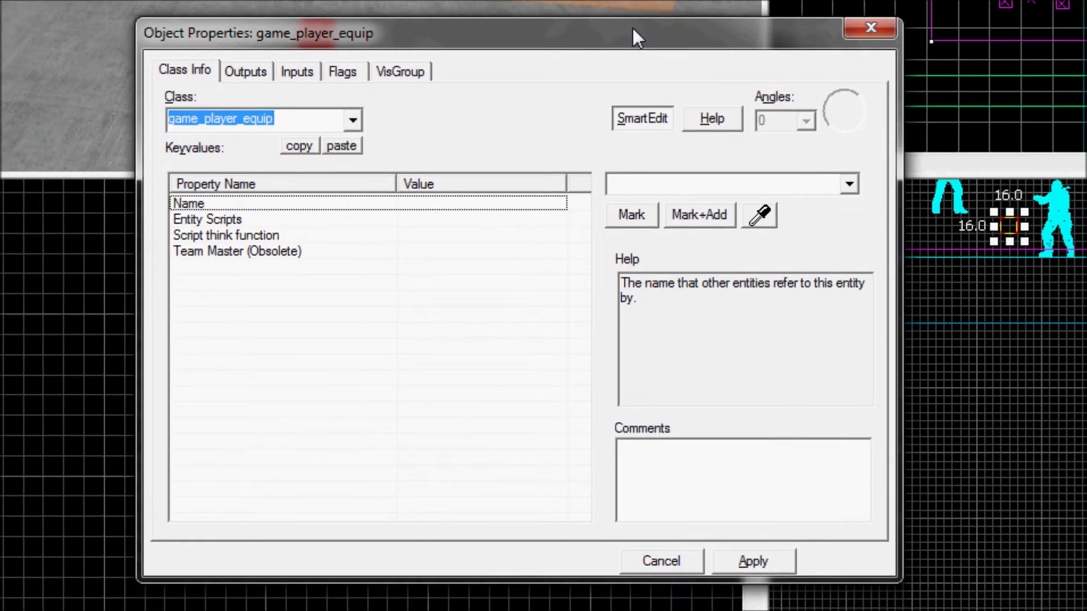
click(642, 120)
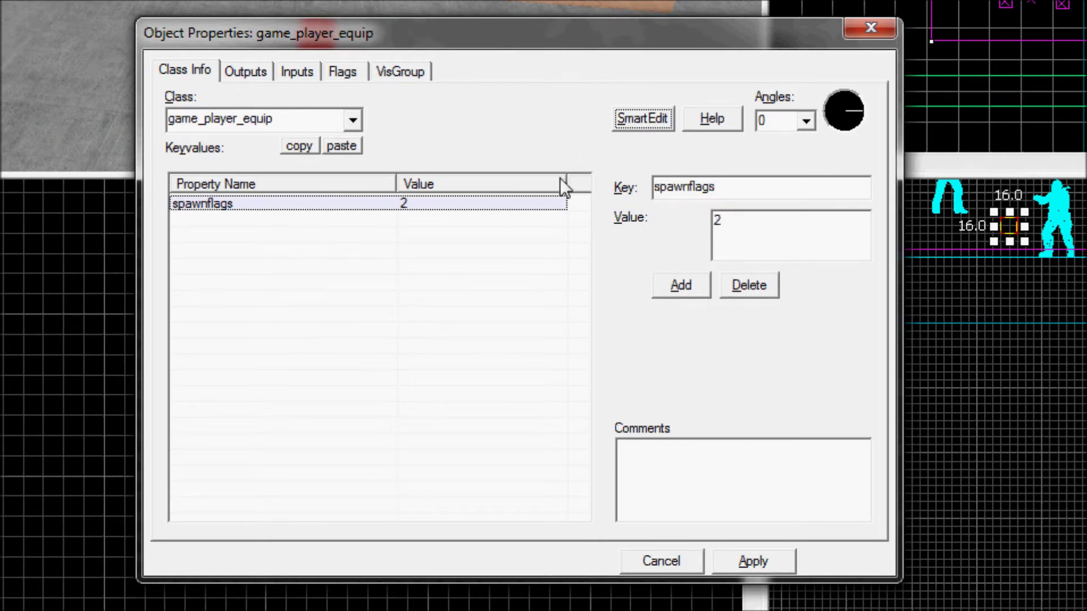
click(726, 187)
drag(771, 186, 596, 184)
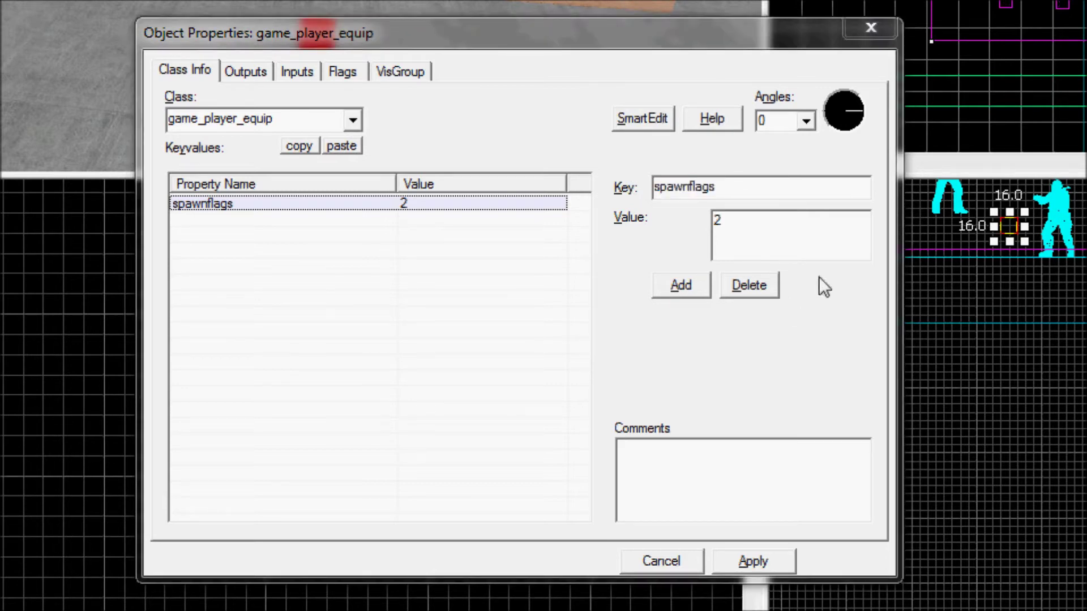
drag(735, 186, 625, 185)
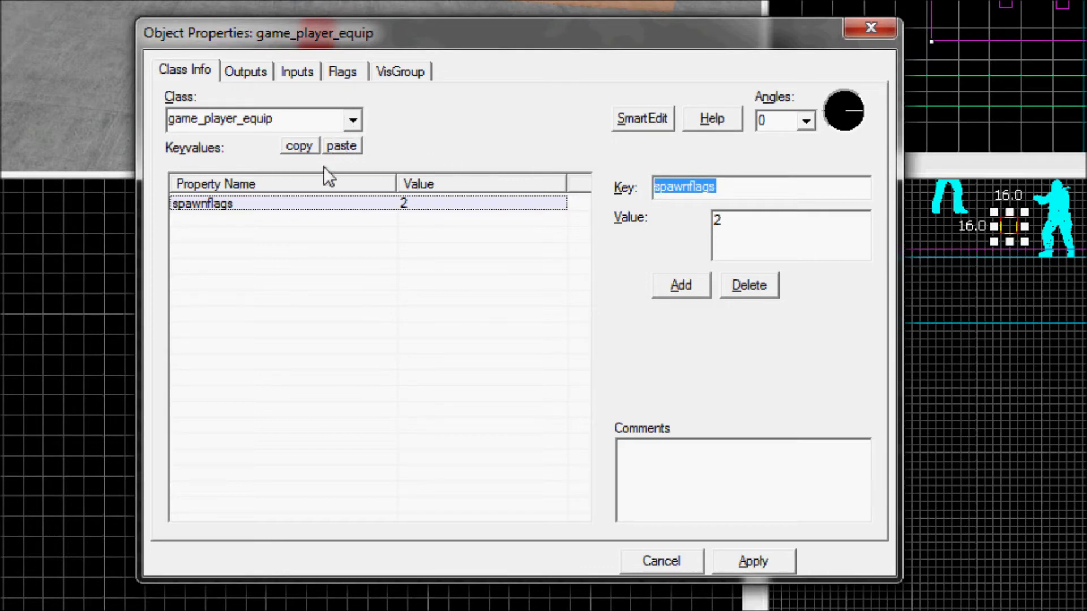
text(wepo)
key(BackSpace)
key(BackSpace)
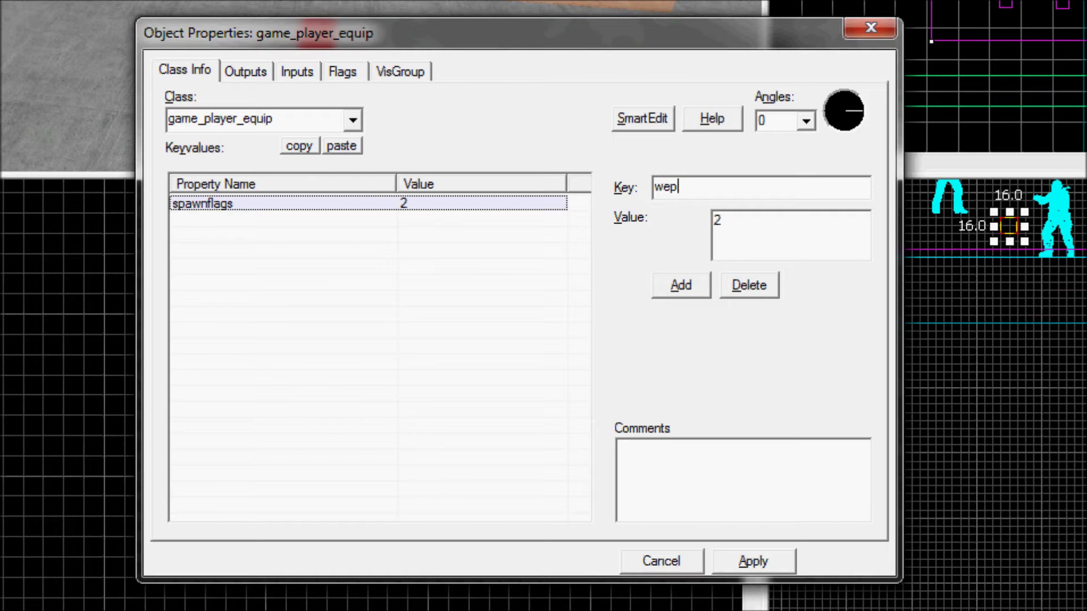
text(apon)
text(_)
text(ak47)
key(BackSpace)
key(BackSpace)
key(BackSpace)
key(BackSpace)
text(deagle)
Step: Browse the weapon class names and pick weapon_ak47 as the class
click(326, 118)
text(w)
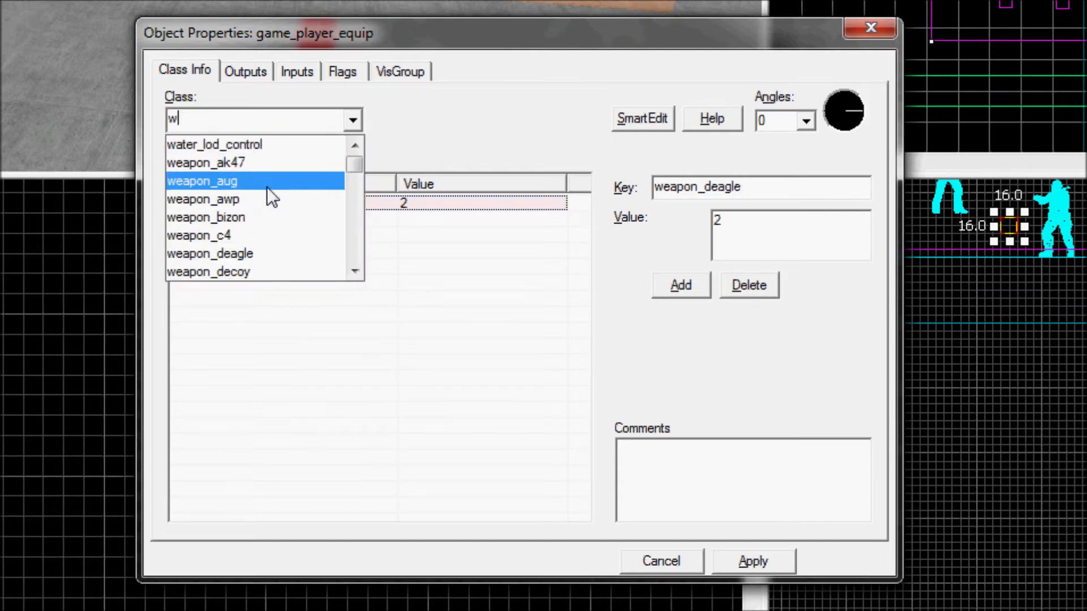
scroll(263, 232, down, 1)
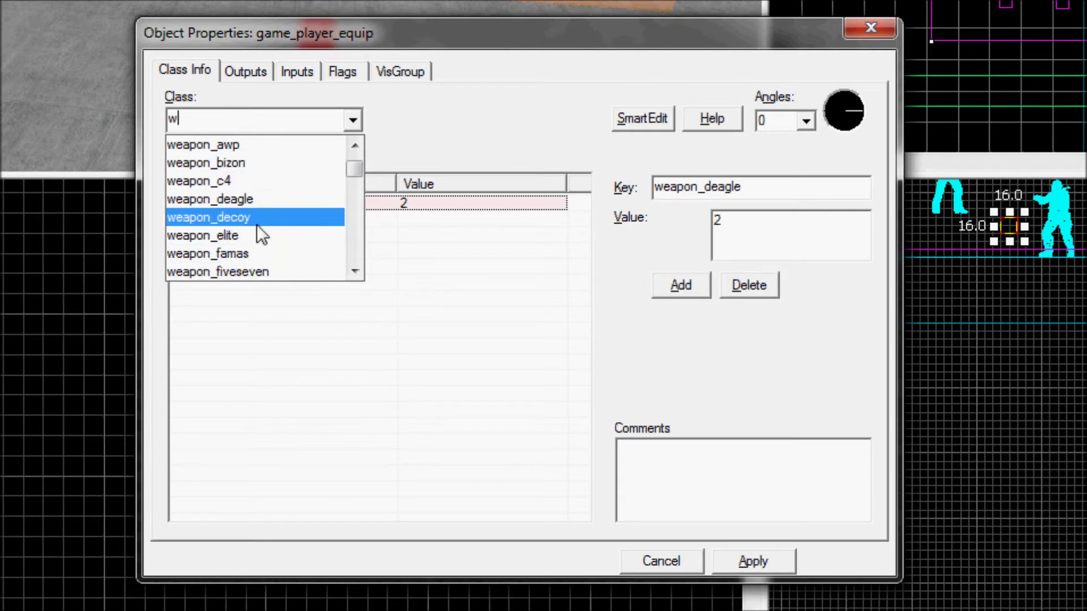
scroll(263, 243, down, 2)
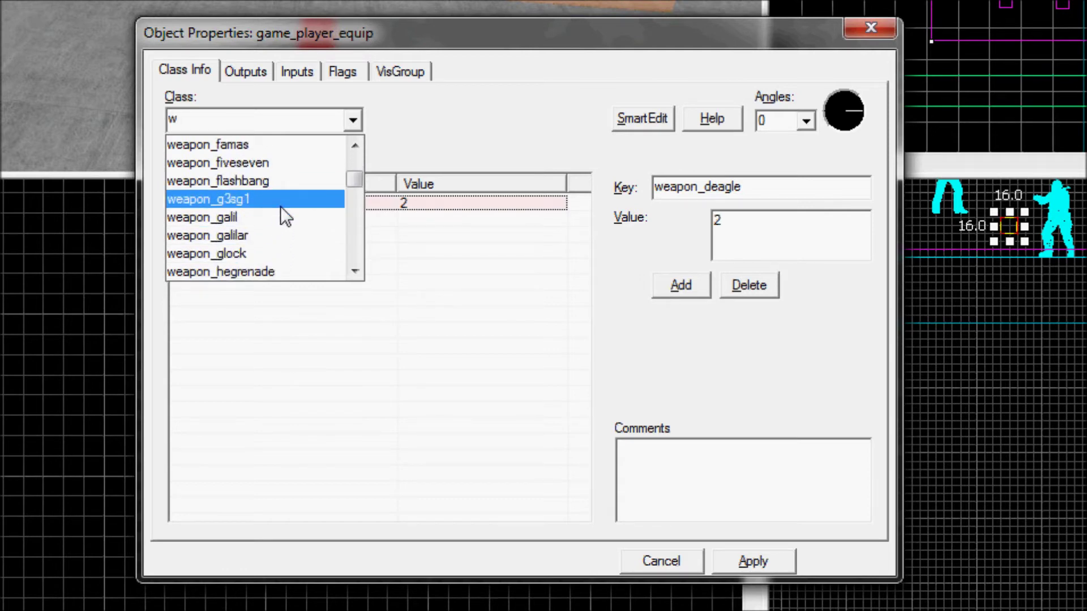
scroll(281, 227, down, 1)
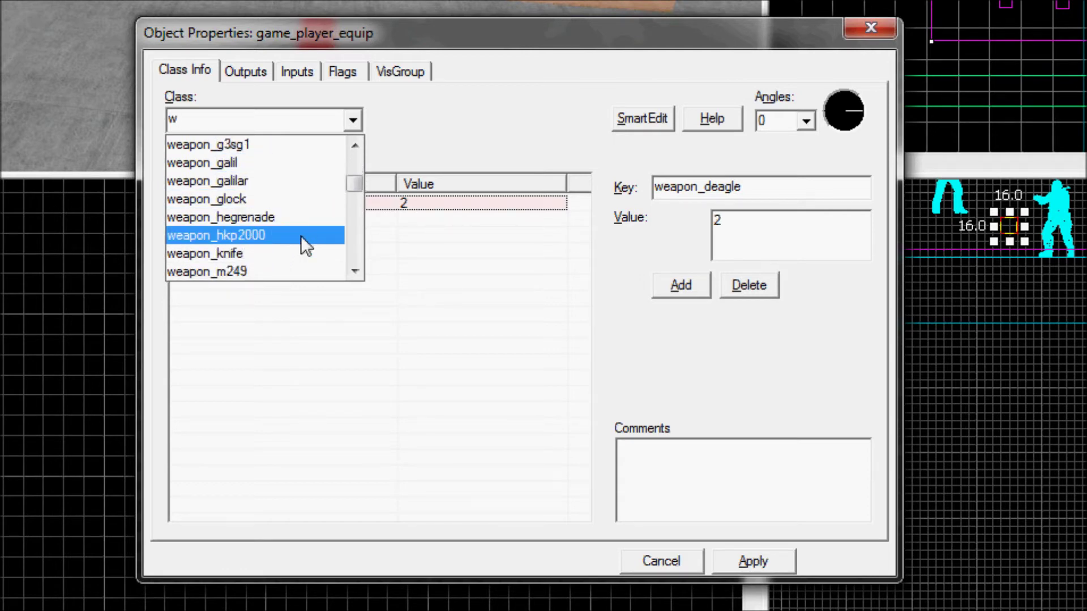
scroll(300, 235, down, 5)
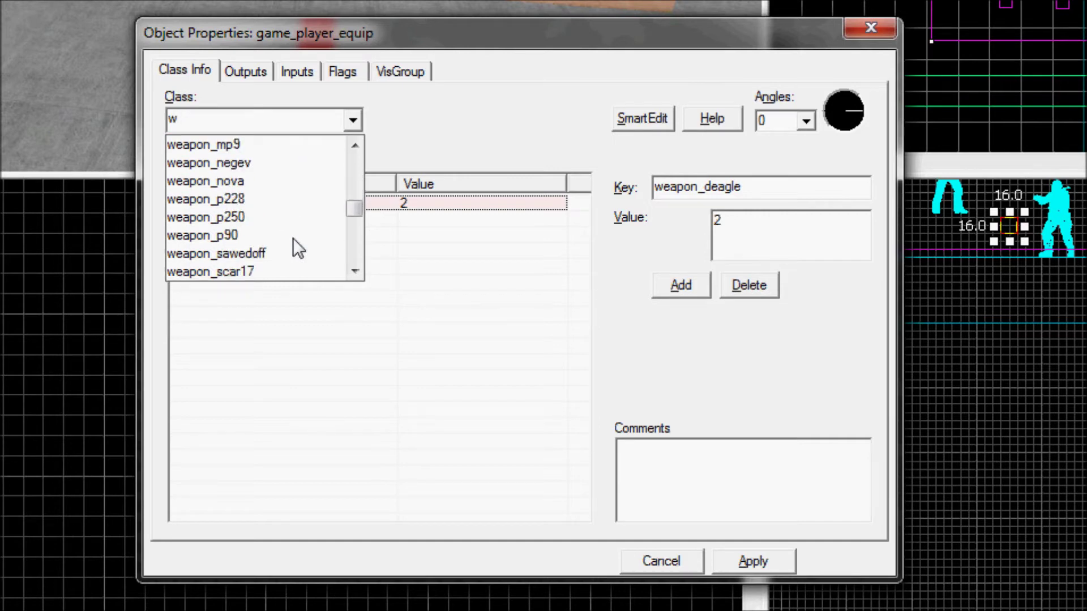
scroll(293, 237, up, 9)
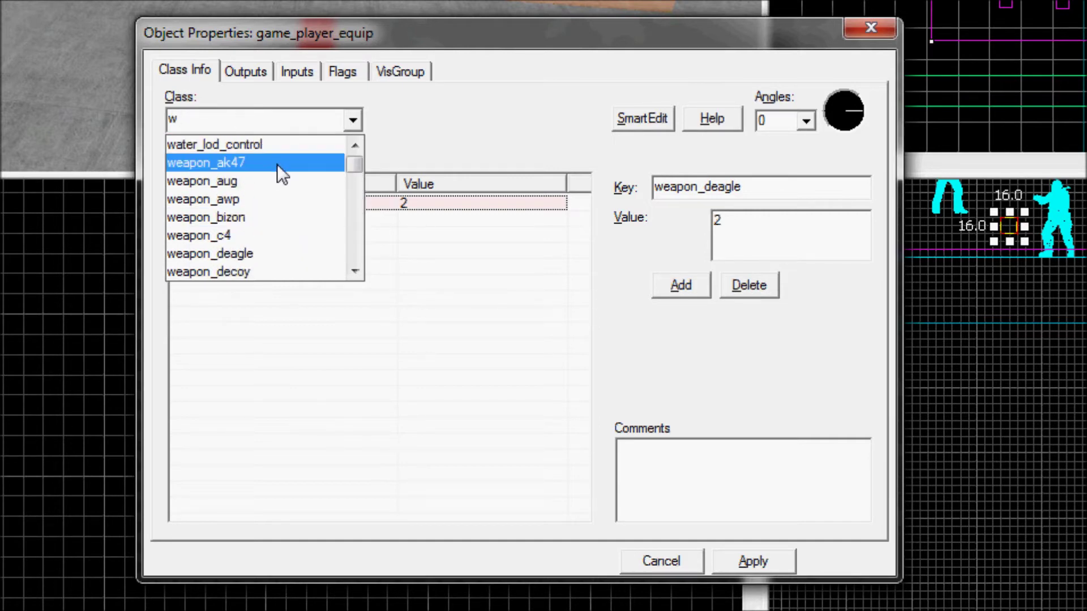
click(277, 164)
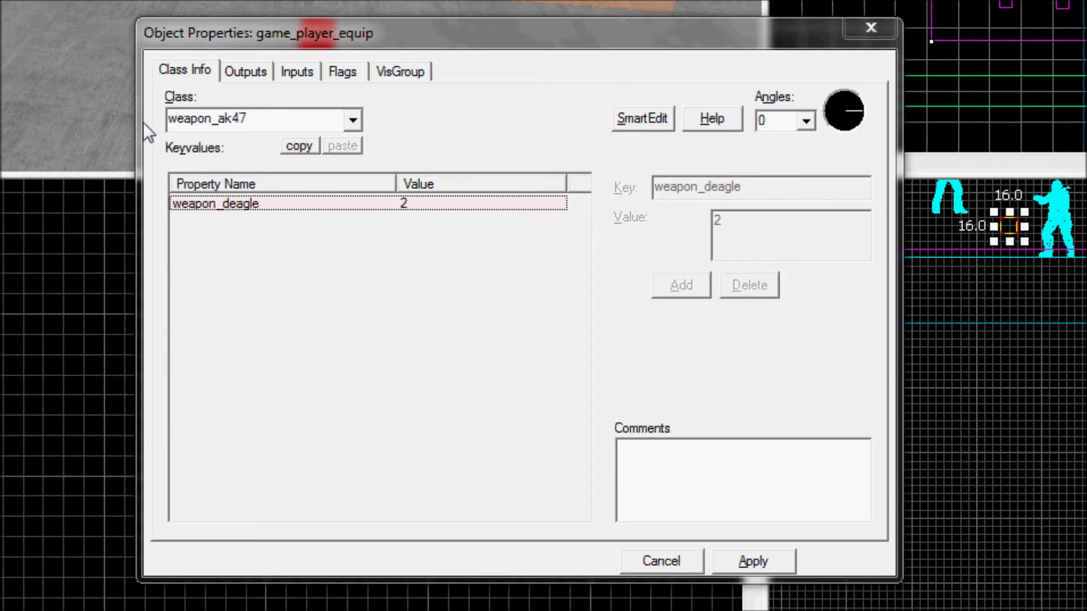
Step: Switch the class to weapon_c4, then weapon_decoy, and apply it
click(341, 113)
scroll(311, 205, down, 1)
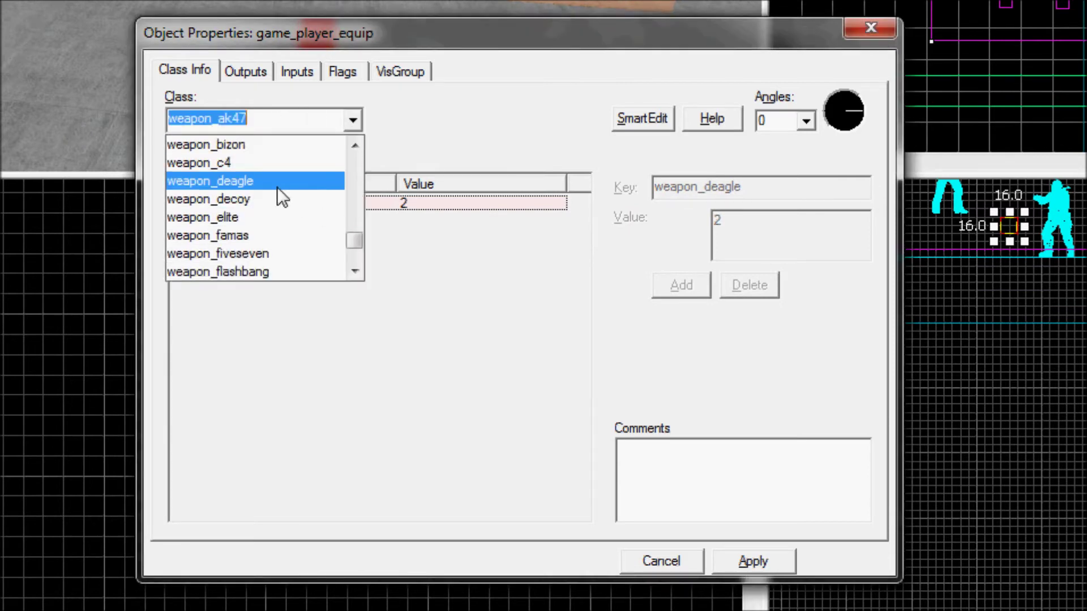
click(267, 168)
click(351, 120)
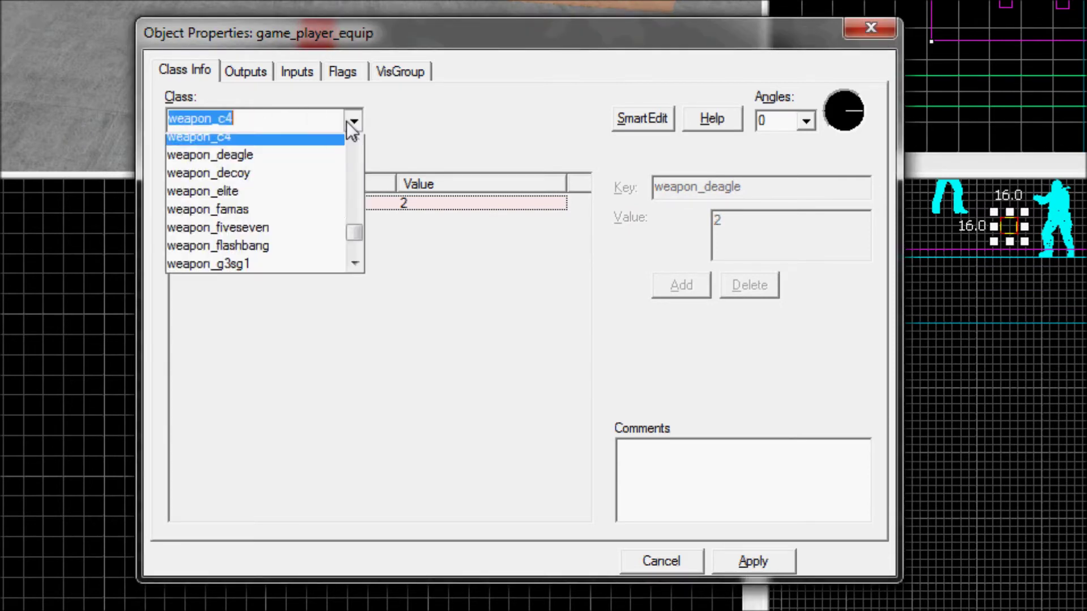
scroll(291, 228, down, 1)
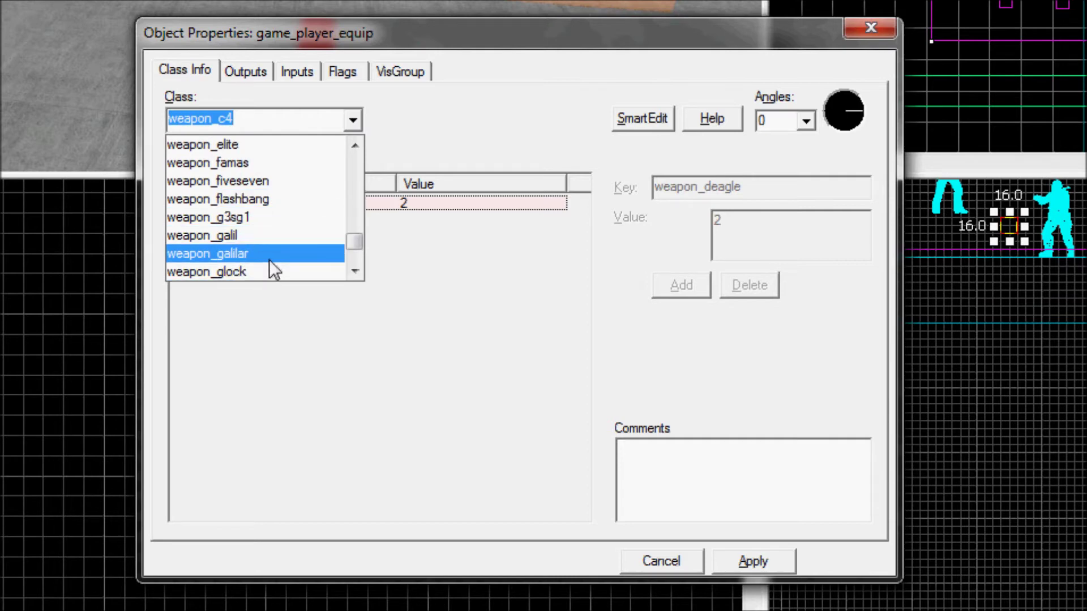
scroll(280, 178, up, 1)
click(283, 187)
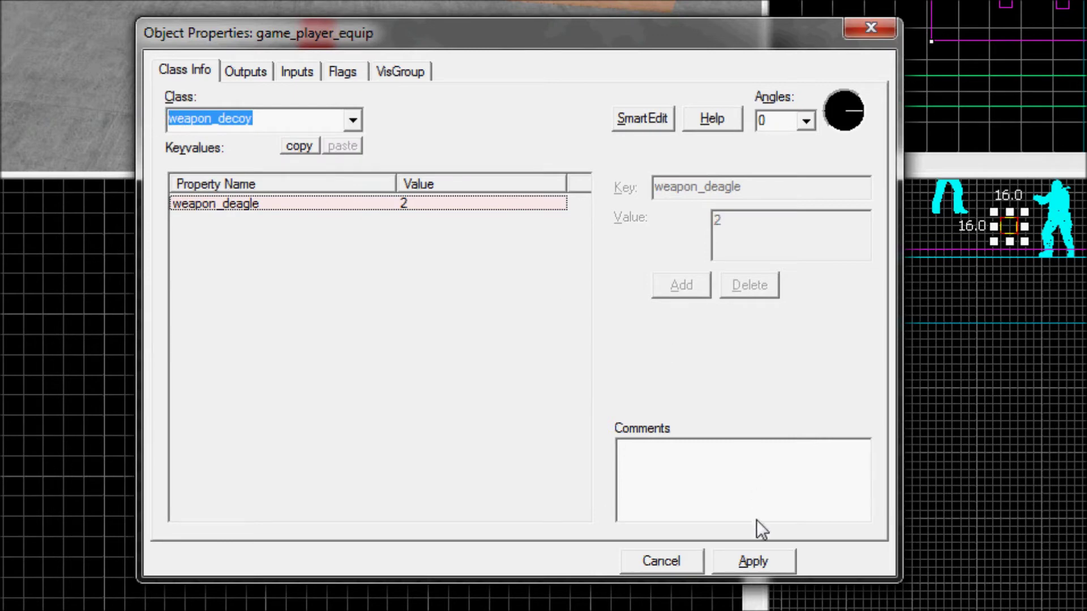
click(755, 558)
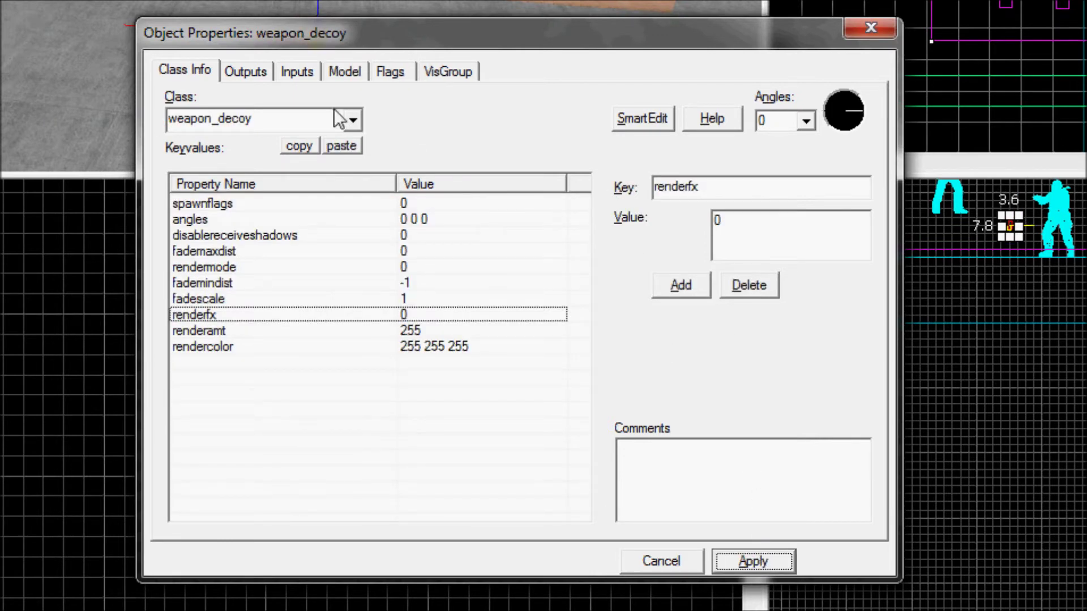
Step: Set the class back to game_player_equip and apply it
double_click(295, 119)
text(ga)
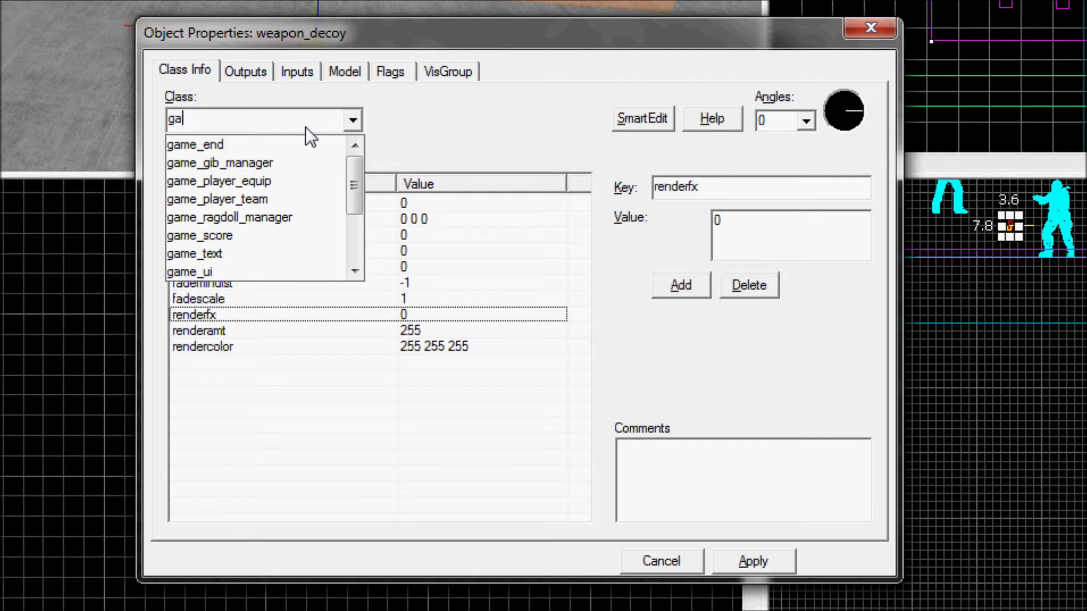
click(266, 181)
click(763, 560)
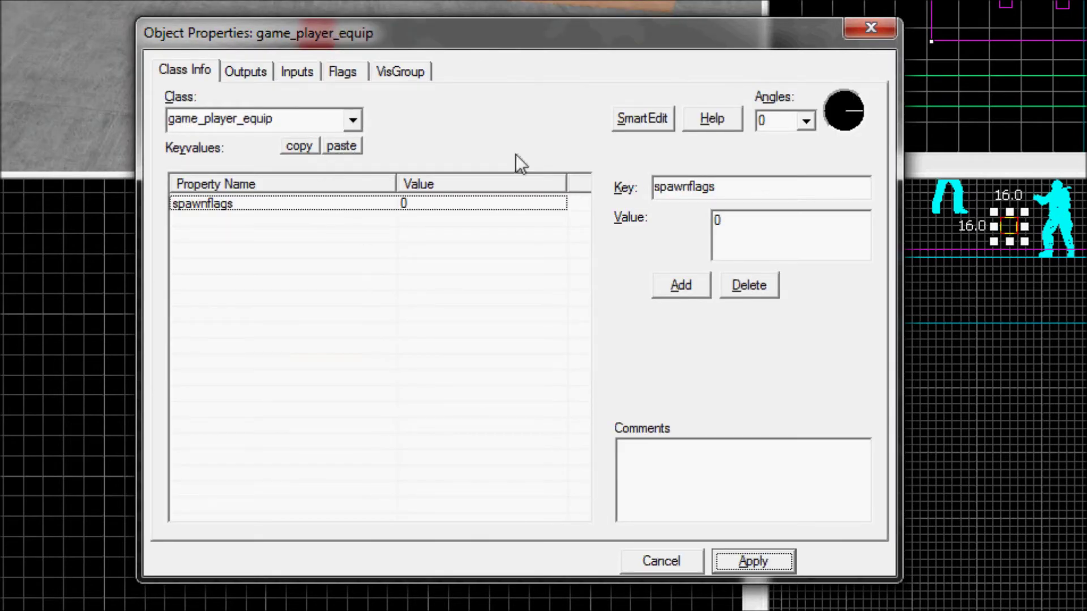
click(737, 189)
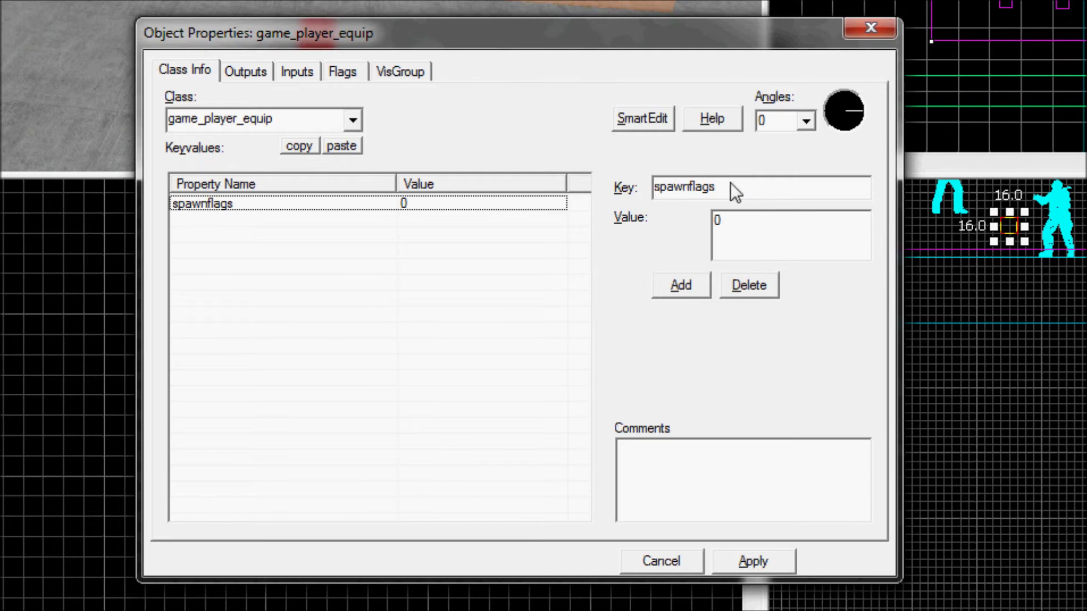
Step: Rename the spawnflags key to weapon_decoy and set its value to 1
drag(725, 187, 589, 192)
text(weapon_decoy)
click(752, 219)
key(BackSpace)
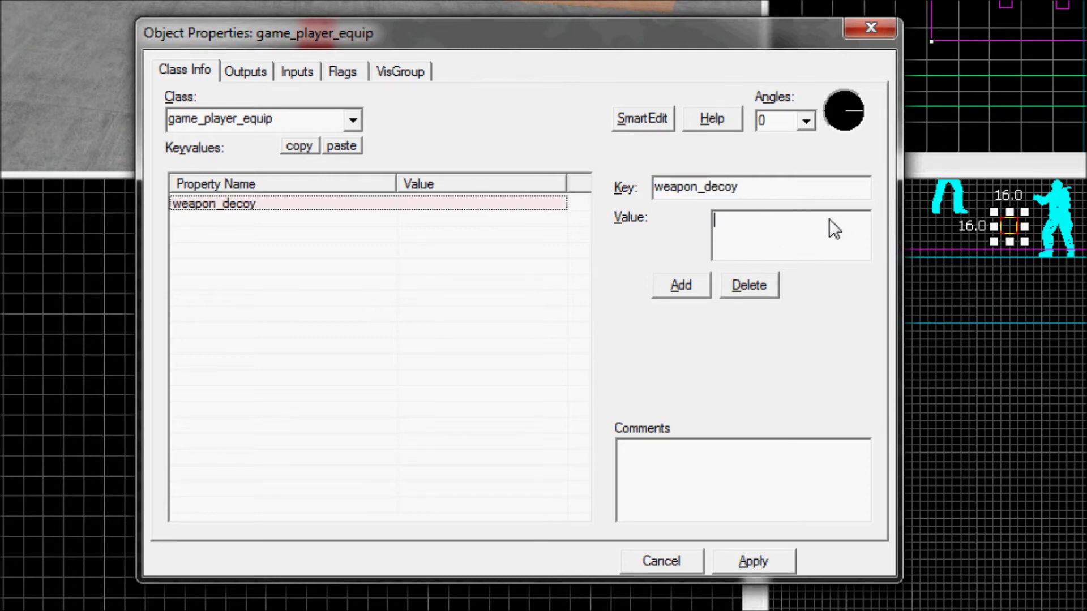
text(1)
Step: Clear the weapon_decoy key name and type weapon_deagle, dismissing a stray dialog and warning
click(679, 283)
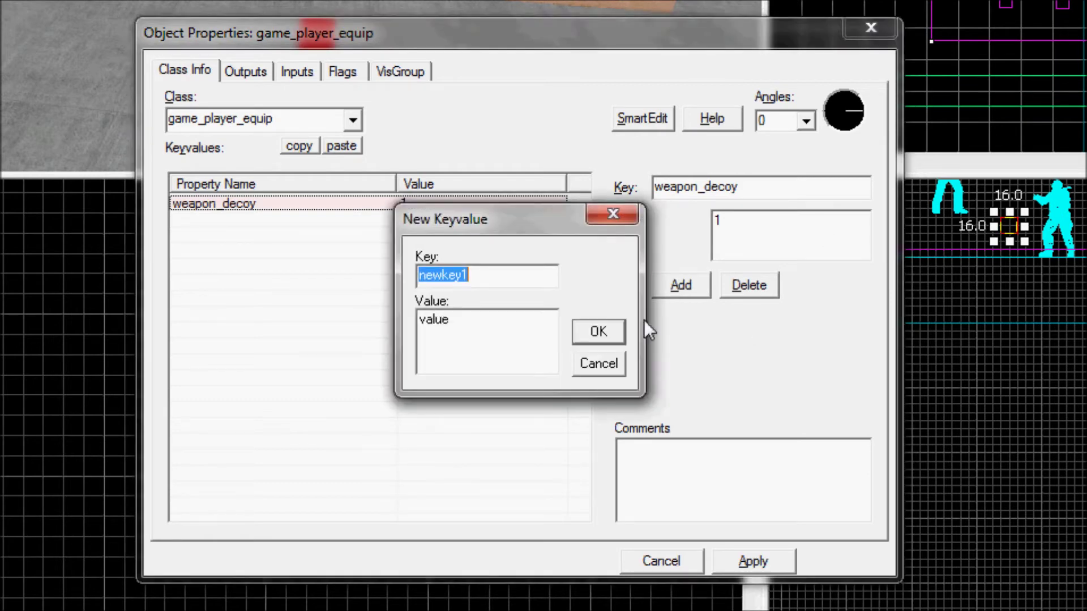
click(617, 214)
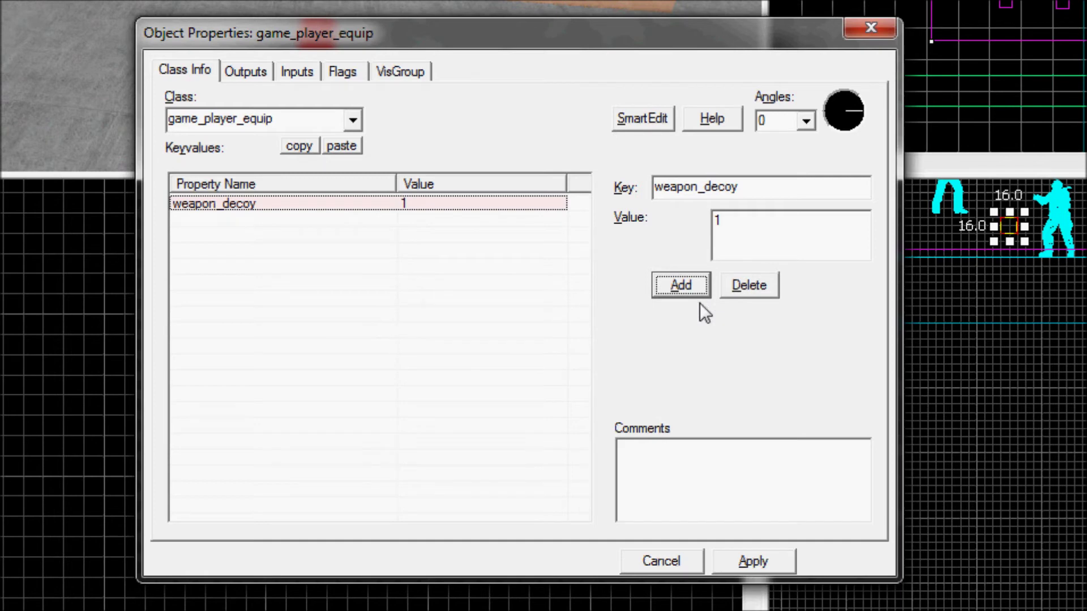
click(767, 190)
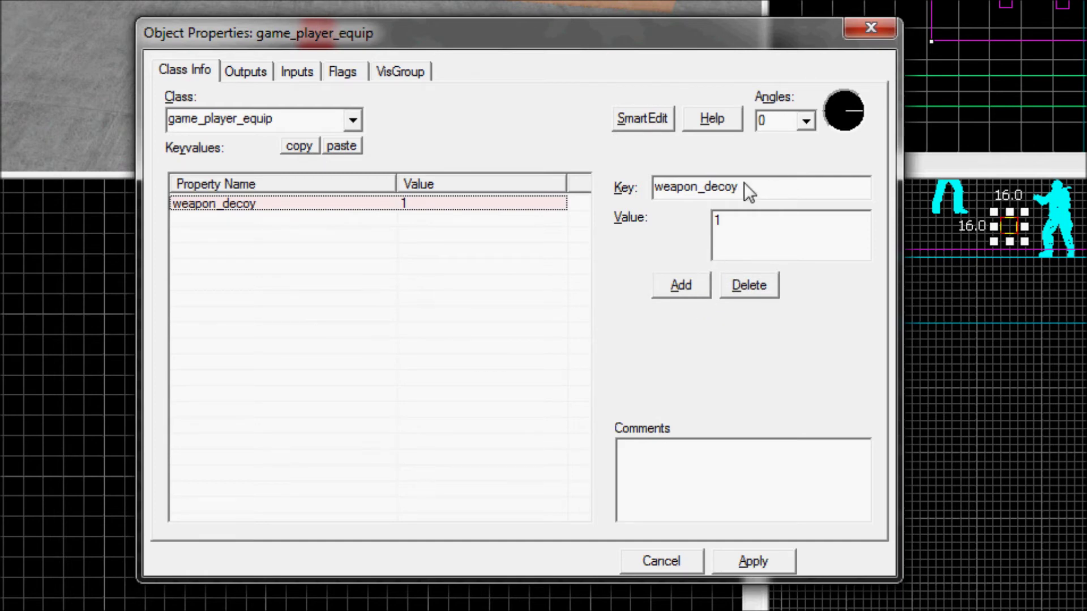
key(BackSpace)
click(695, 286)
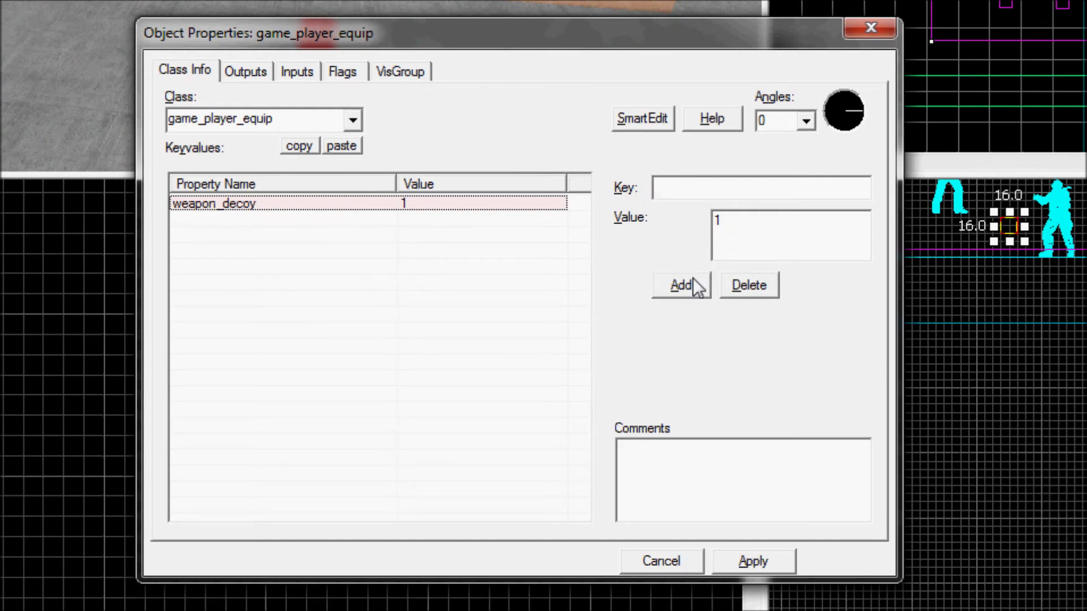
click(986, 90)
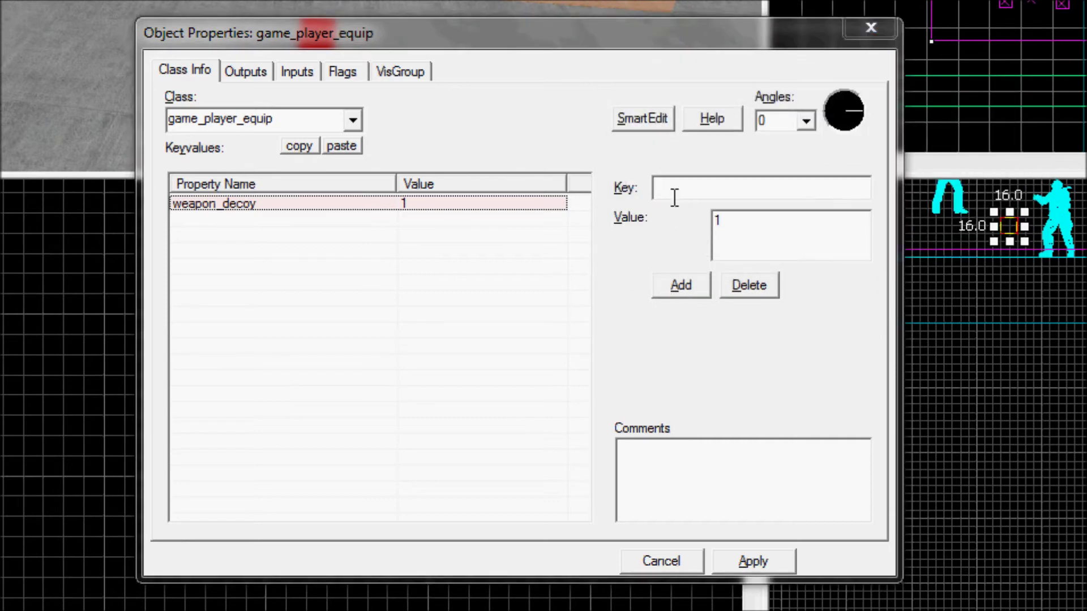
text(we)
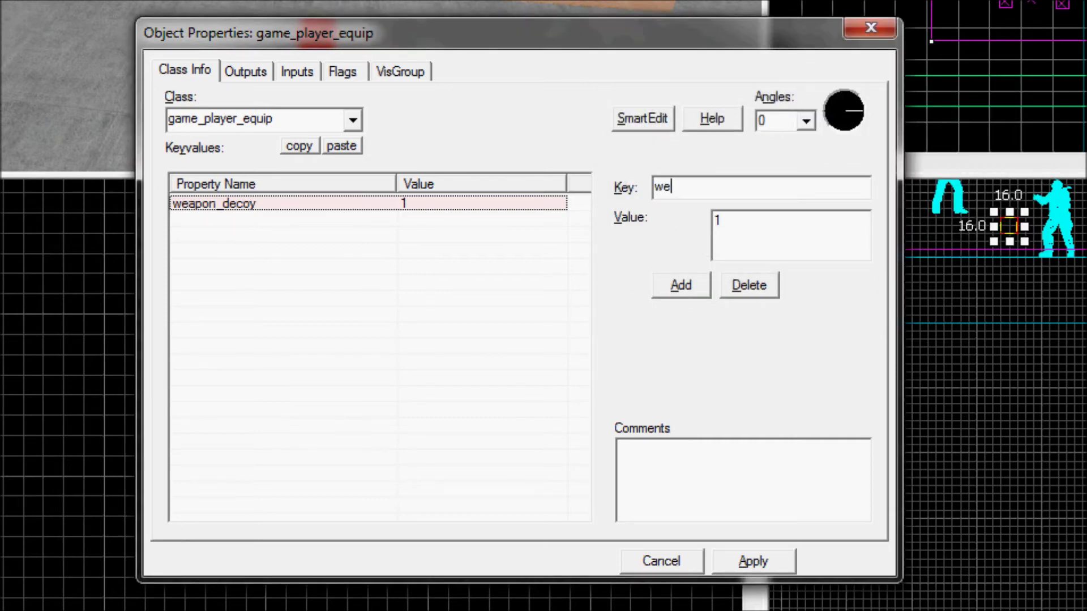
text(apon_deagle)
Step: Cancel two unwanted New Keyvalue entries and apply the current keyvalues
click(689, 287)
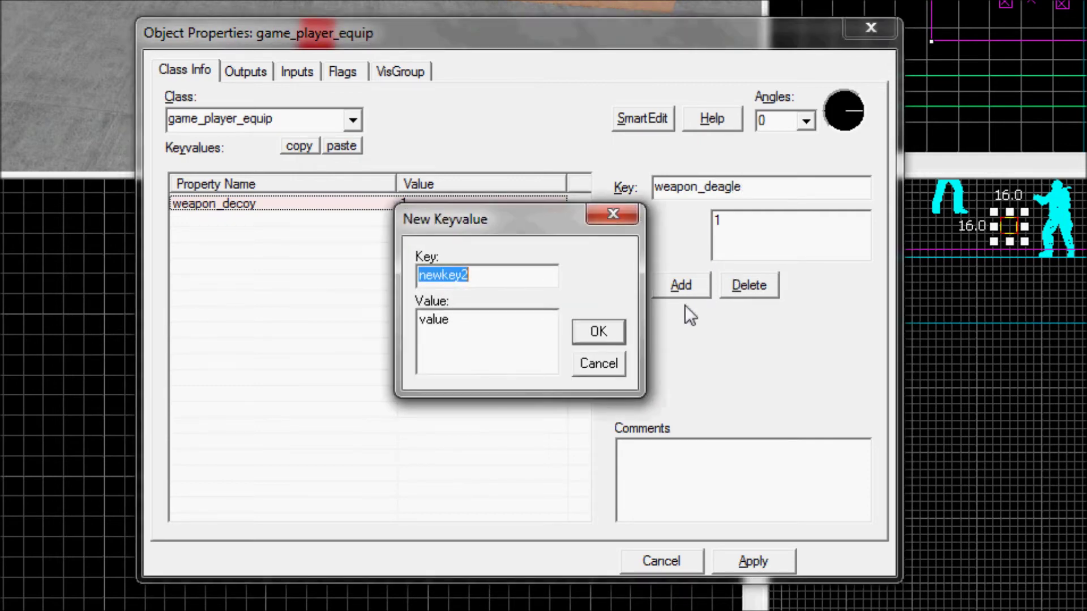
click(623, 223)
click(684, 285)
click(627, 215)
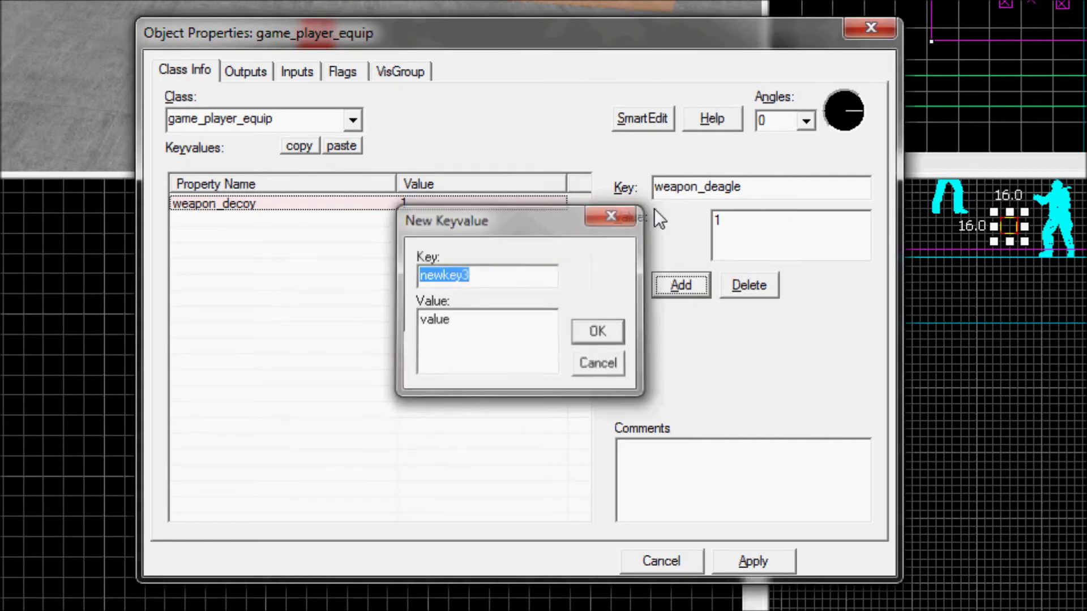
double_click(754, 194)
click(750, 559)
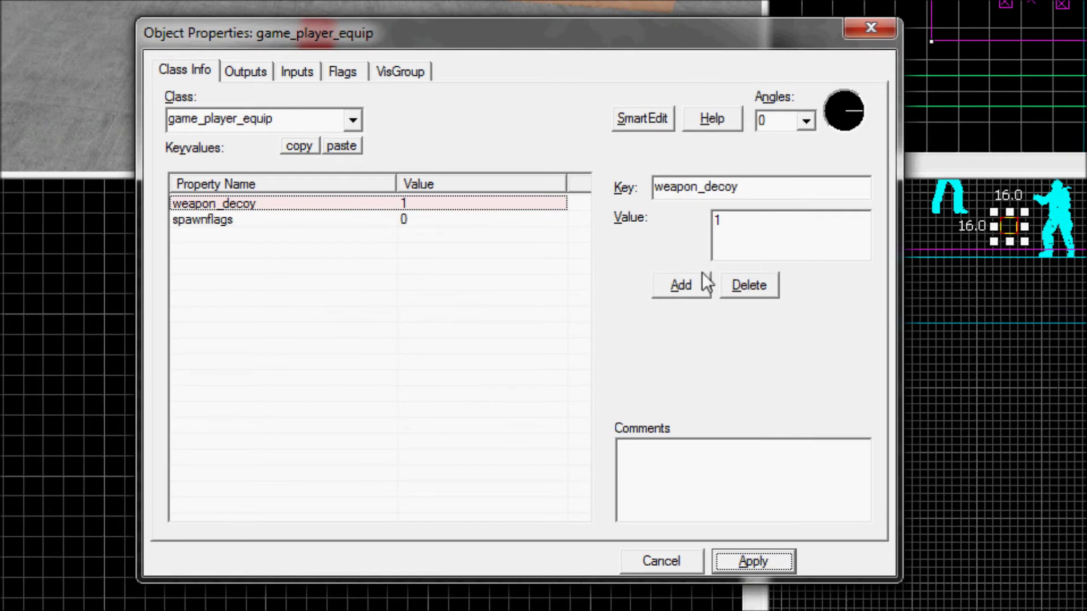
drag(752, 184, 669, 191)
Step: Add a new weapon_deagle keyvalue with value 1, cancelling a further unfinished entry
click(680, 279)
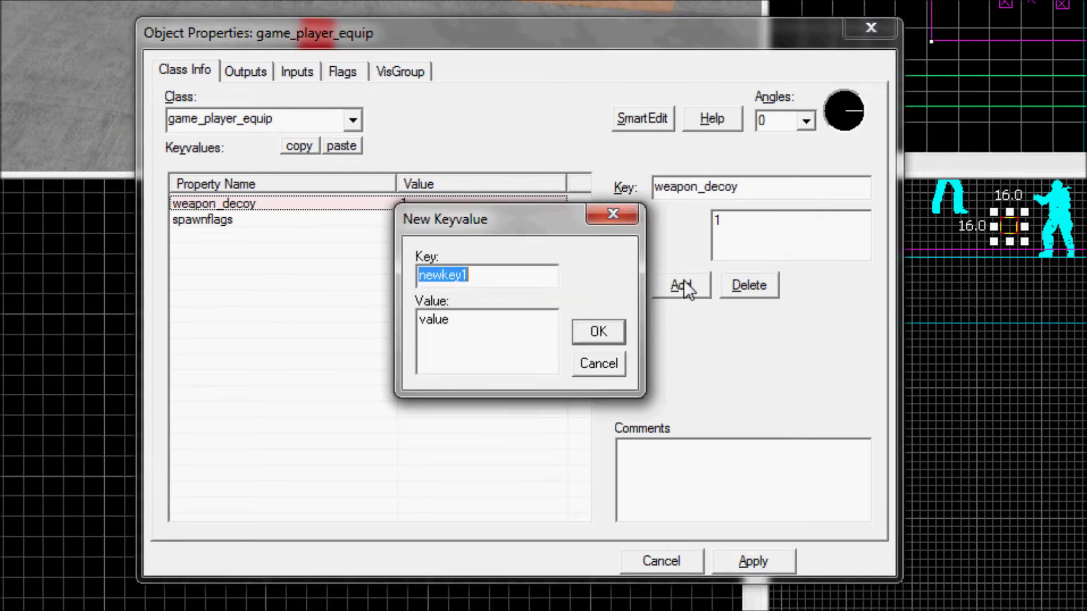
click(529, 270)
drag(504, 267, 371, 267)
text(wea)
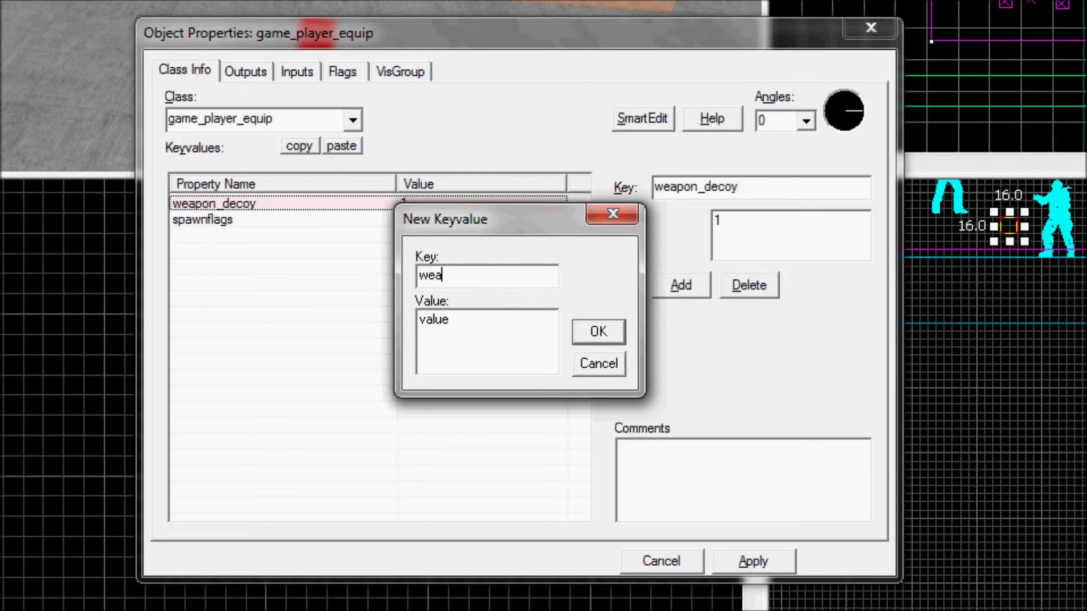
text(pon_deagle)
key(Tab)
text(1)
click(596, 331)
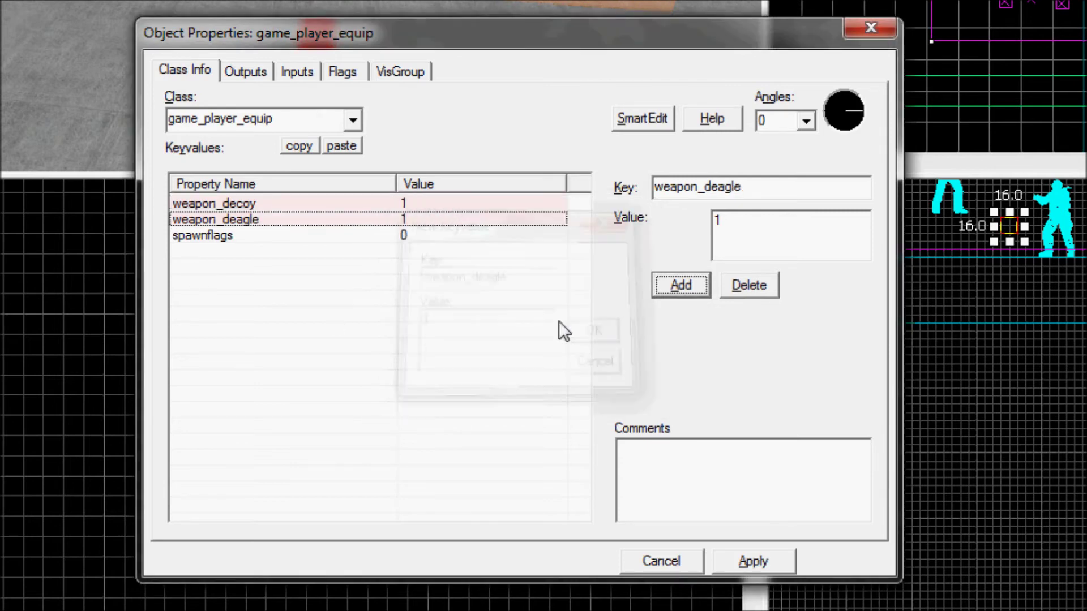
click(695, 282)
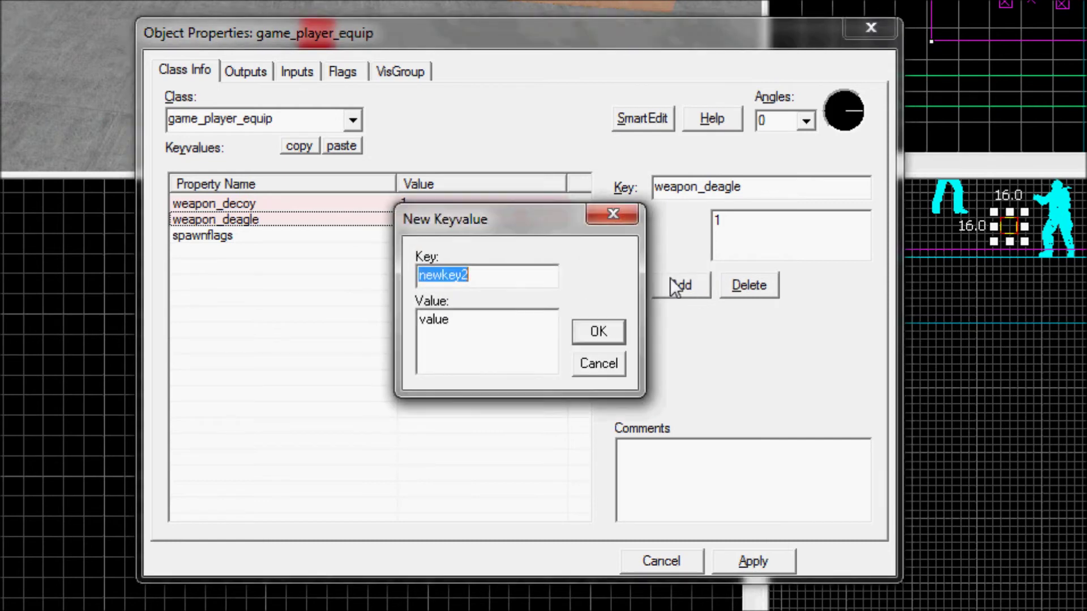
text(we)
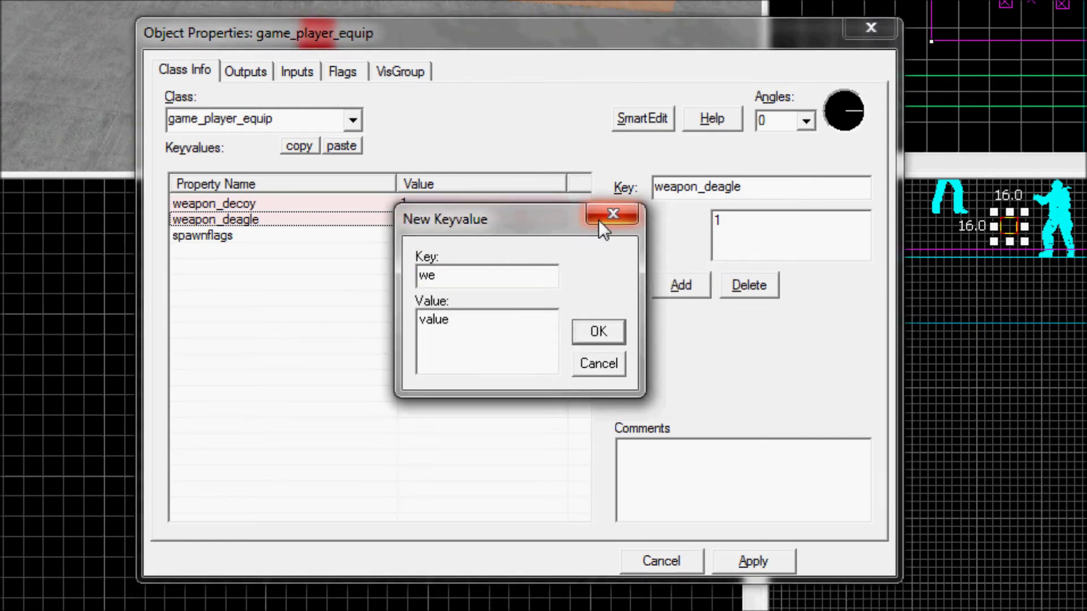
click(600, 219)
Step: Pick weapon_knife from the Class list and select its text to copy the exact name
click(313, 120)
text(w)
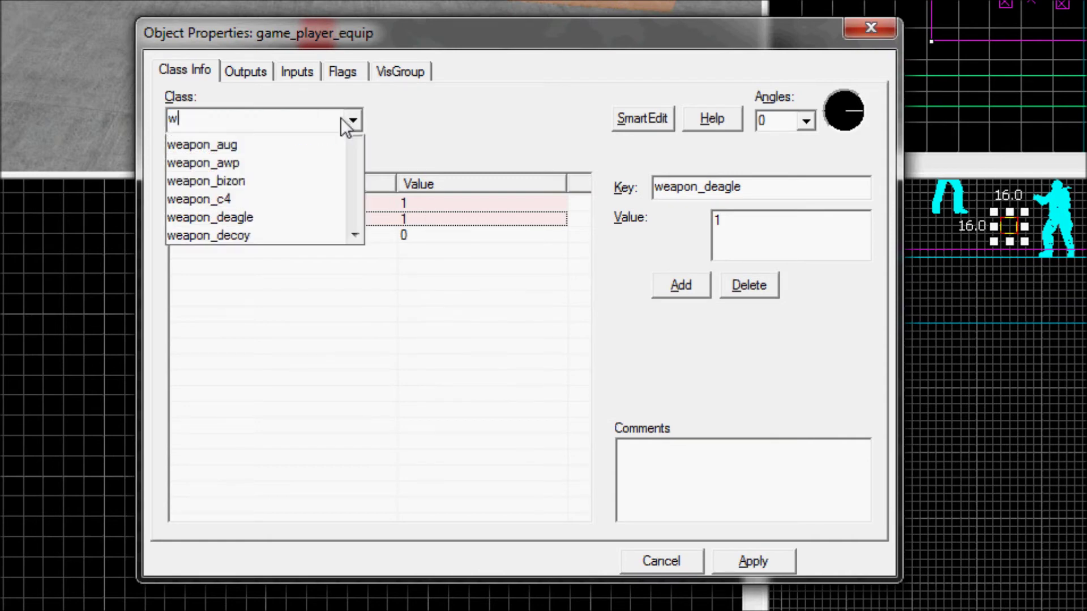
scroll(327, 188, down, 3)
scroll(331, 201, down, 3)
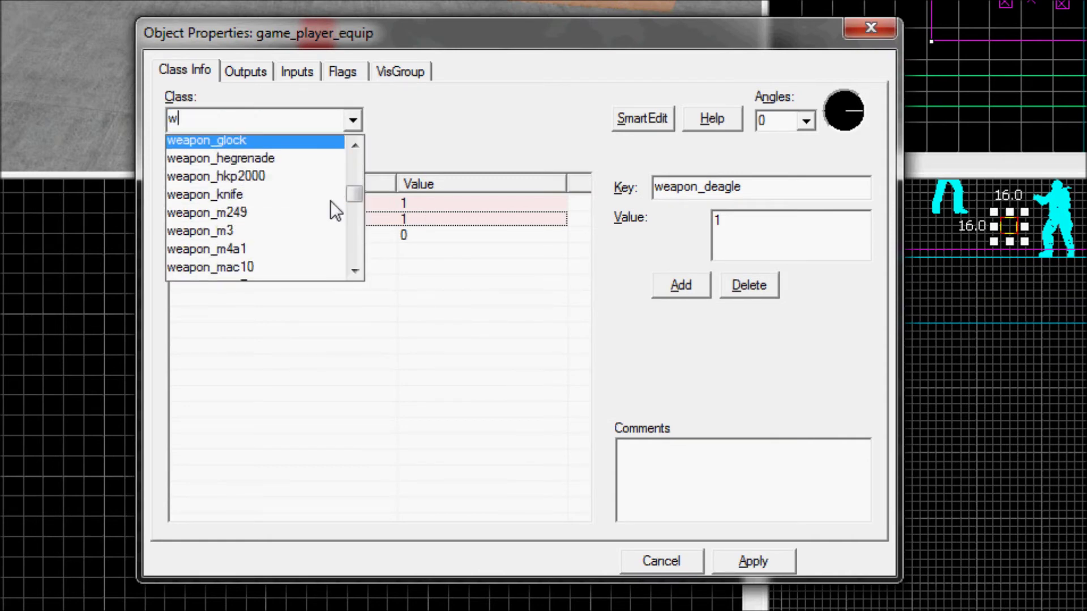
click(254, 150)
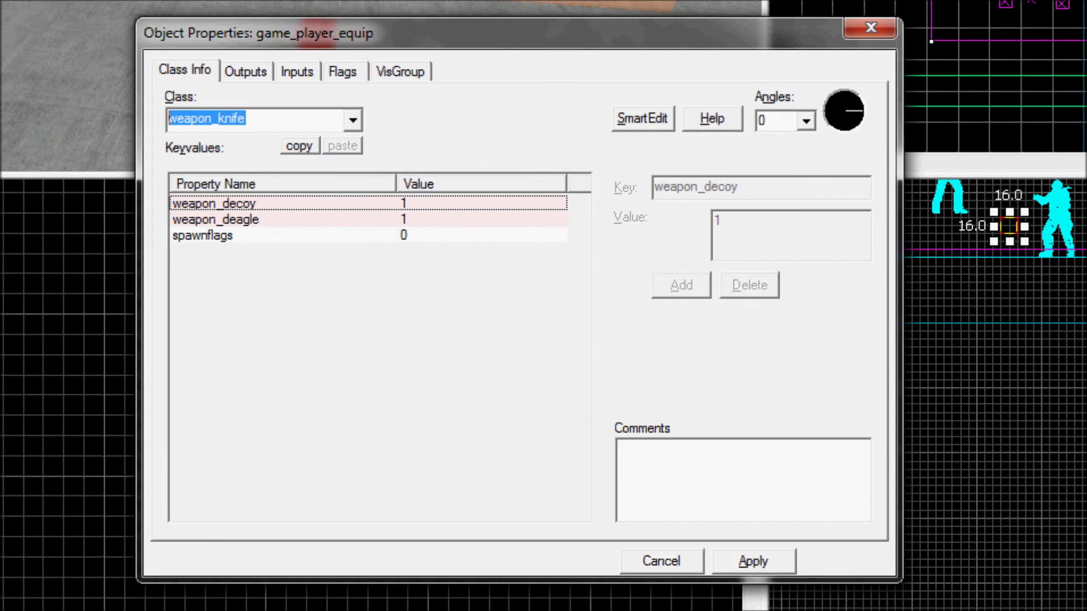
click(103, 125)
click(266, 118)
drag(267, 119, 119, 118)
click(119, 117)
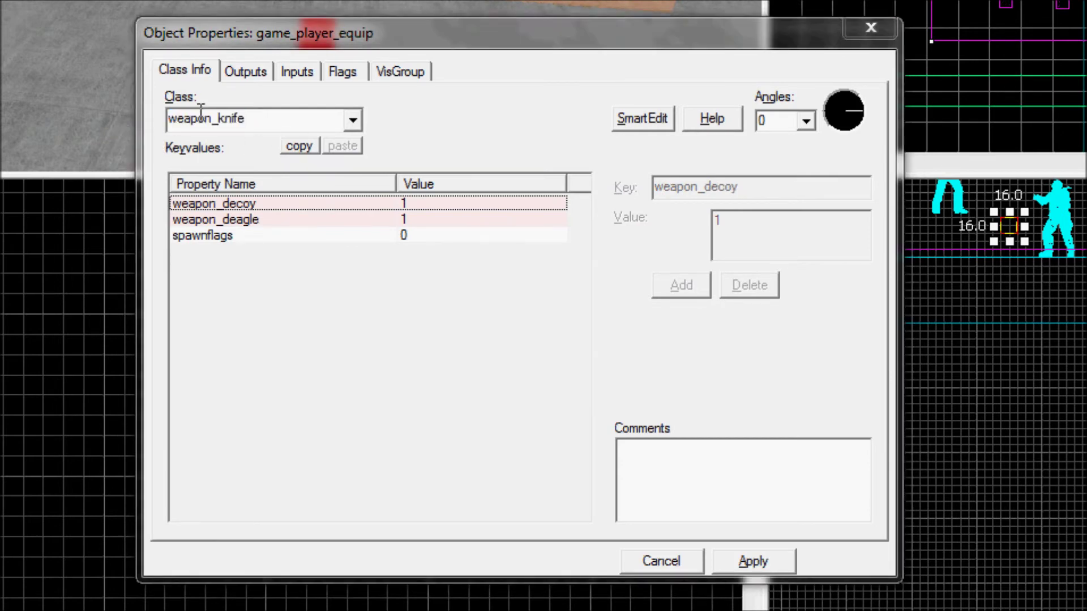
drag(268, 120, 103, 121)
click(102, 121)
drag(260, 118, 133, 114)
click(131, 114)
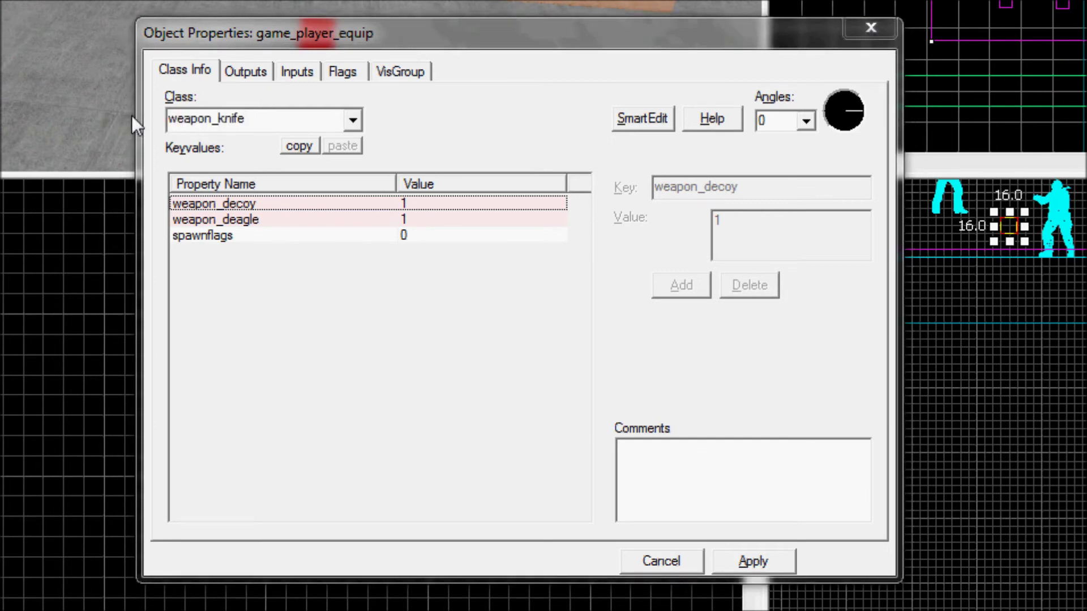
click(250, 116)
Step: Restore the class to game_player_equip and apply
text(g)
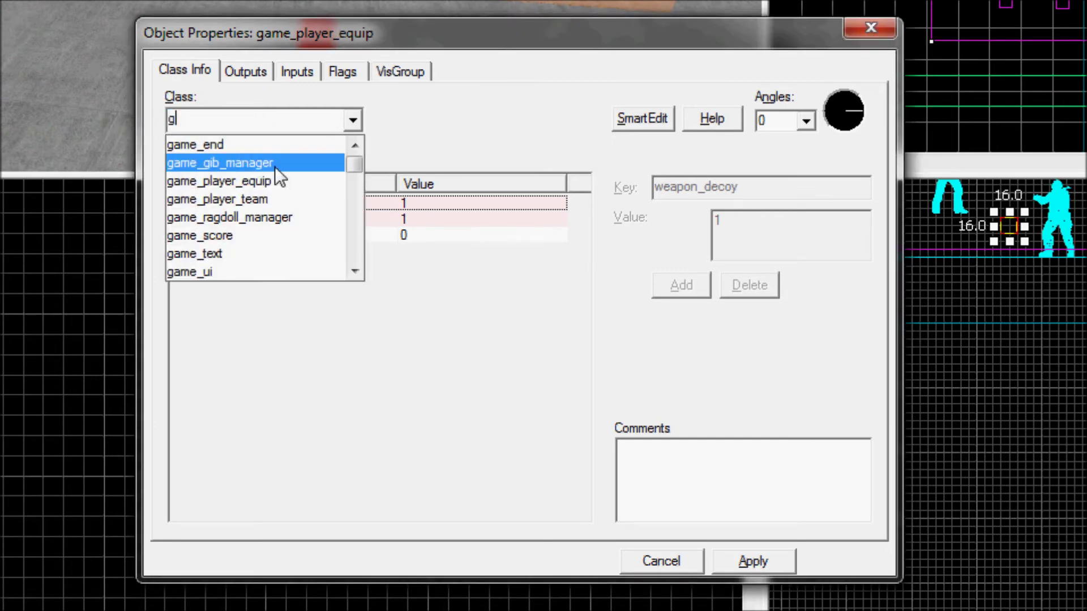
click(277, 180)
click(770, 558)
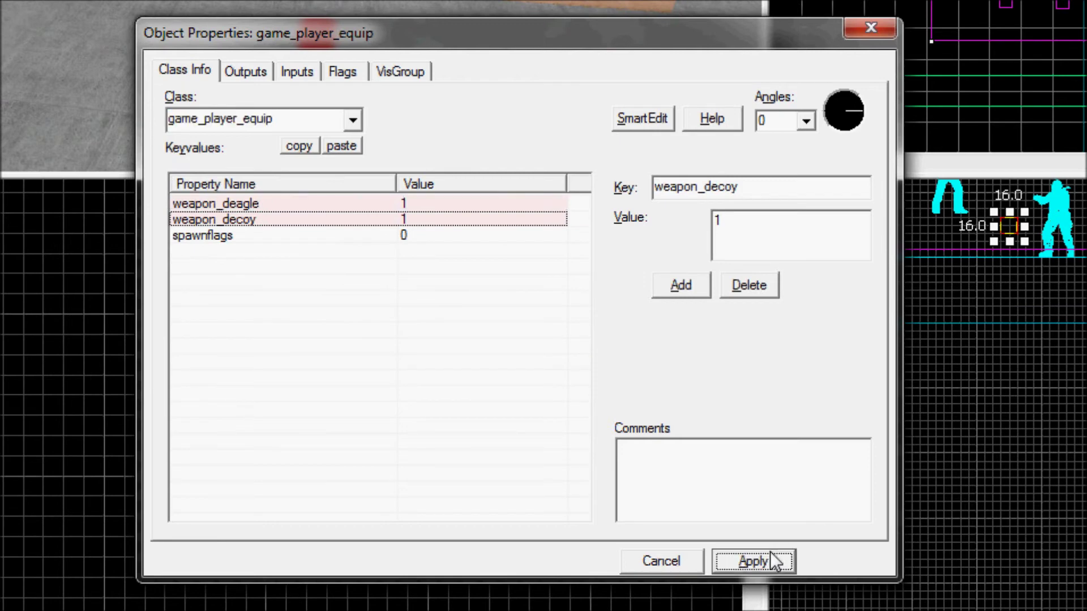
Step: Add a weapon_knife keyvalue, then change its value from 1 to 2 and apply
click(685, 285)
text(weapon_decoy)
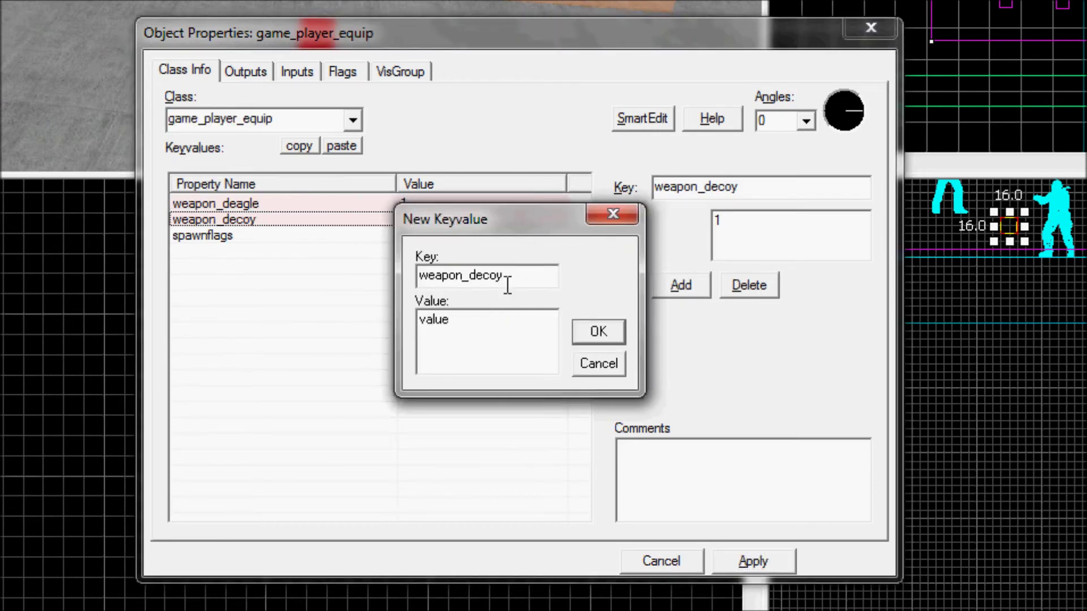
key(BackSpace)
key(BackSpace)
key(BackSpace)
key(BackSpace)
key(BackSpace)
text(knife)
drag(490, 318, 355, 317)
text(1)
click(603, 331)
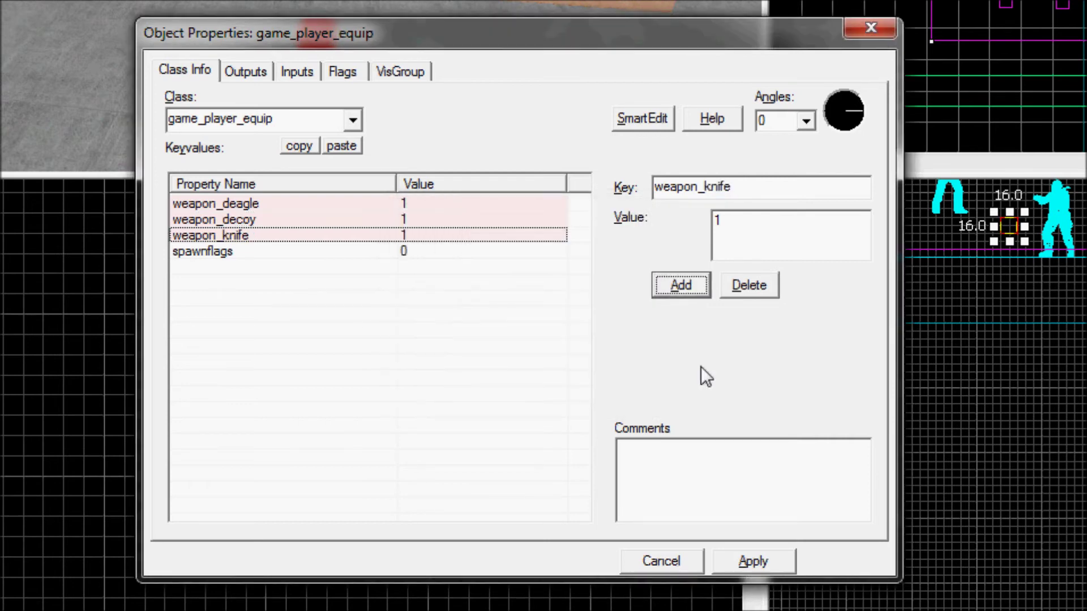
click(748, 222)
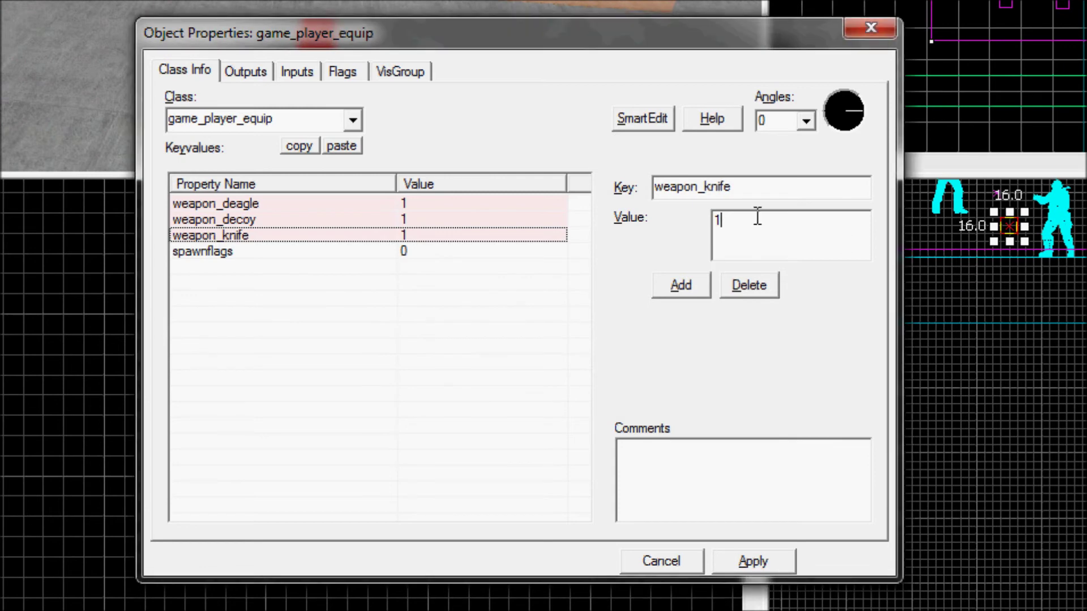
key(BackSpace)
text(2)
click(750, 562)
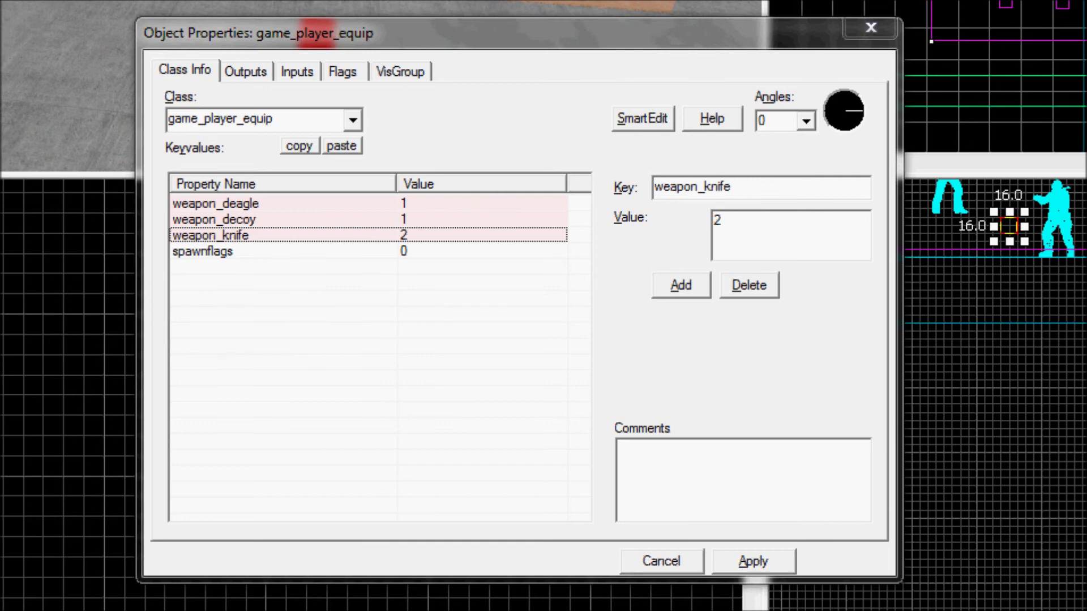
Step: Apply the game_player_equip entity's keyvalues and close its Object Properties window
click(772, 562)
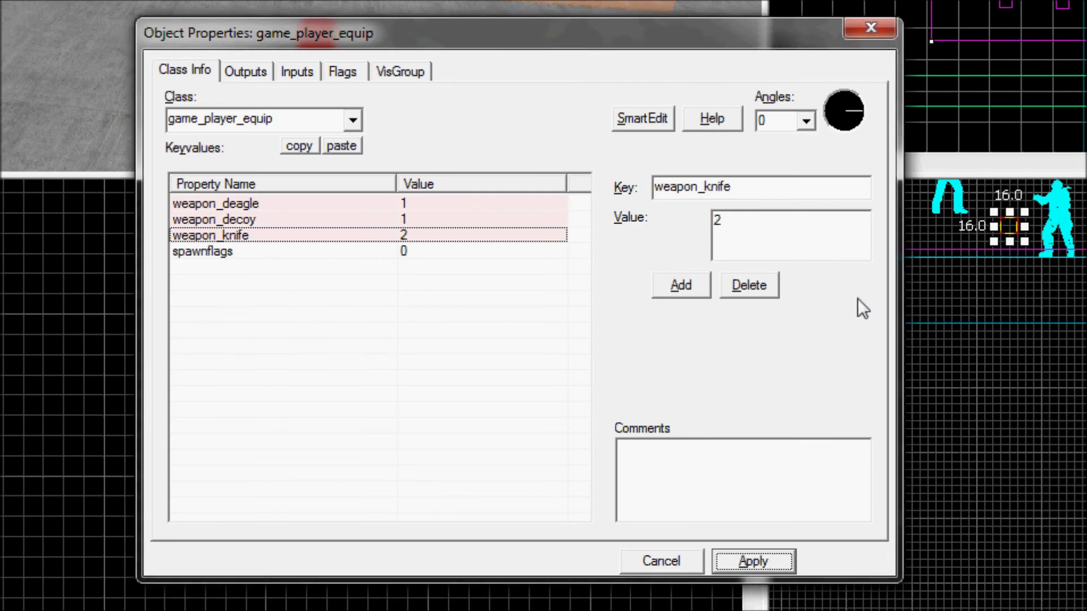
click(870, 29)
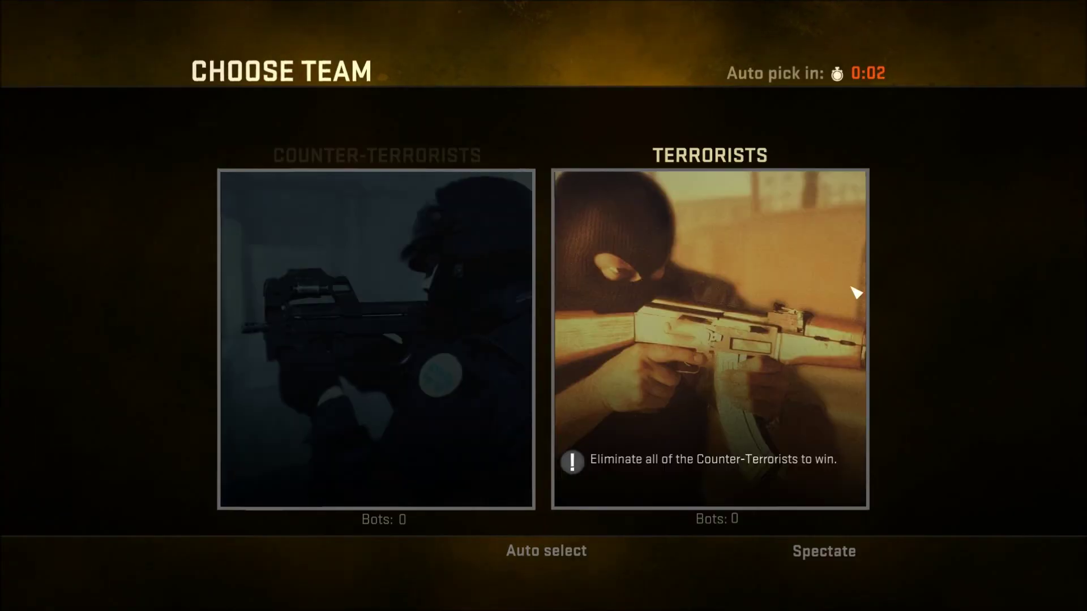
Step: Join the Terrorists, shoot a bot with the Desert Eagle, then cycle to knife and decoy grenade
click(768, 307)
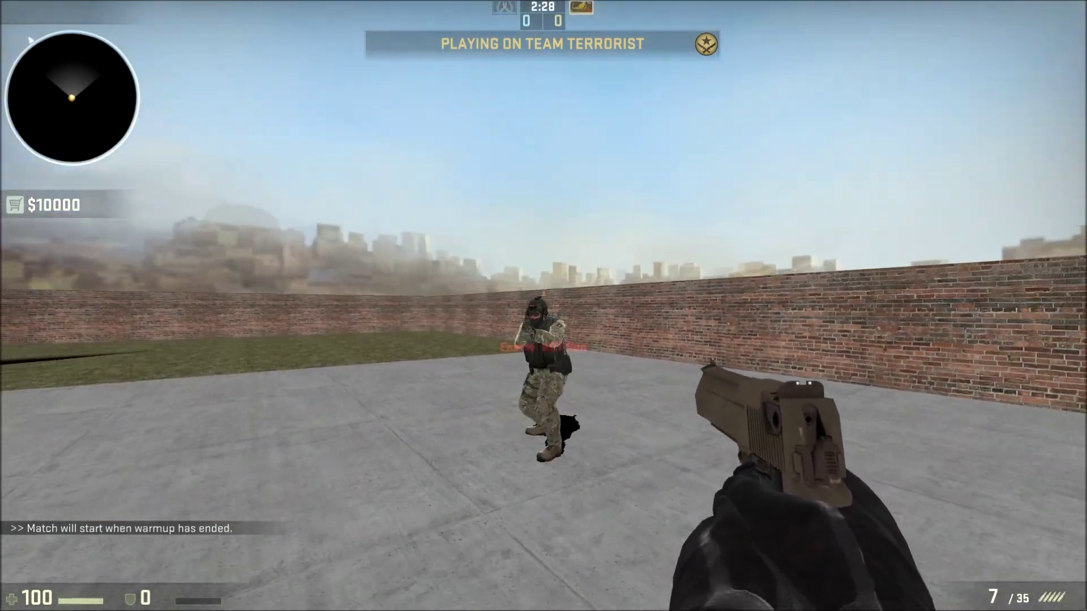
click(543, 305)
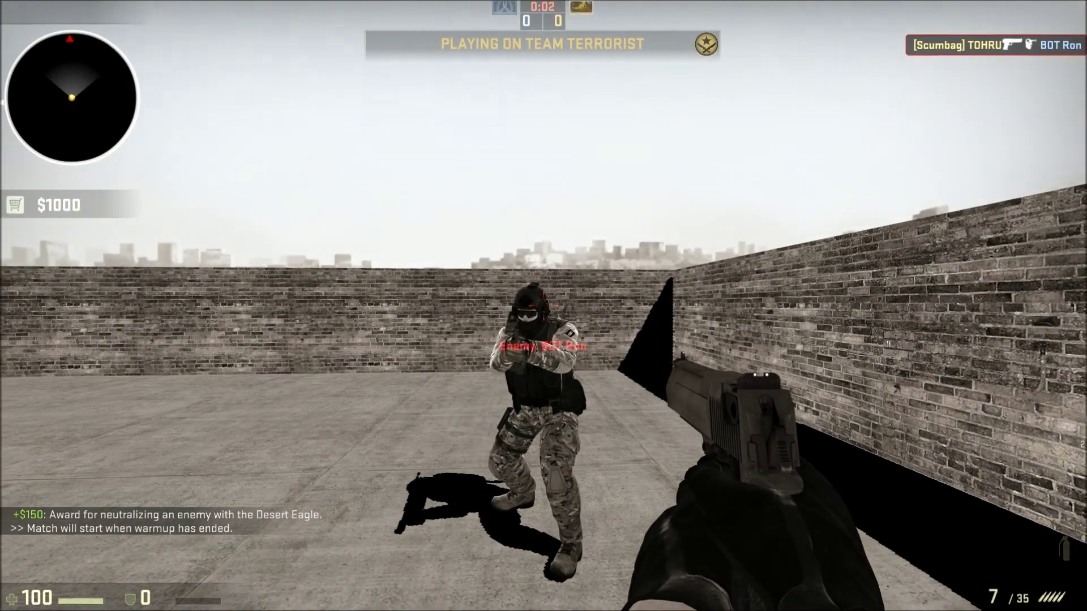
key(3)
key(4)
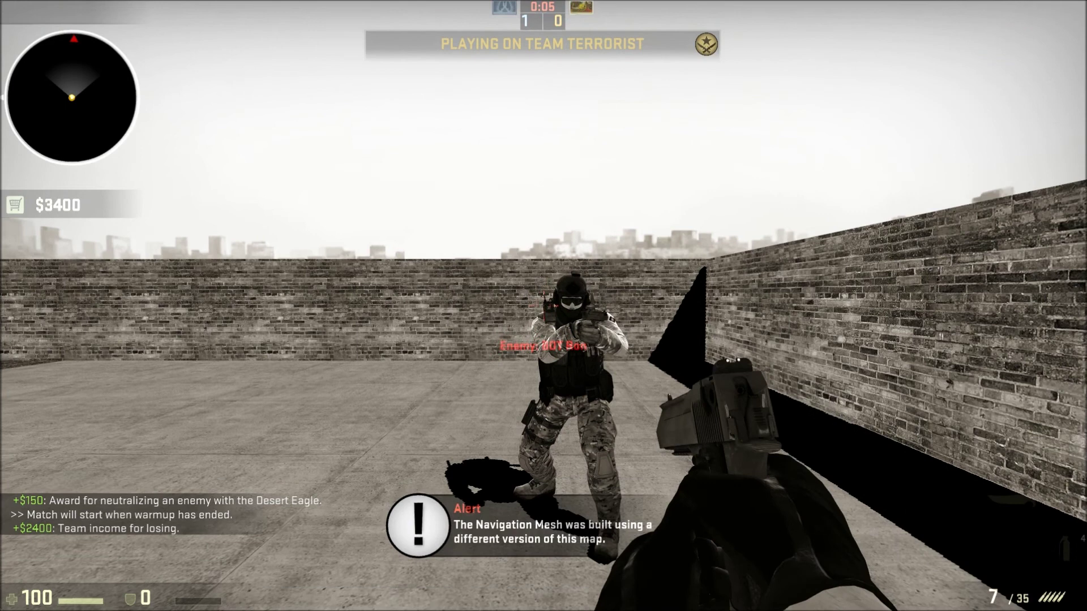
Step: Buy a P90 from the SMG buy menu and shoot the bot with it
key(b)
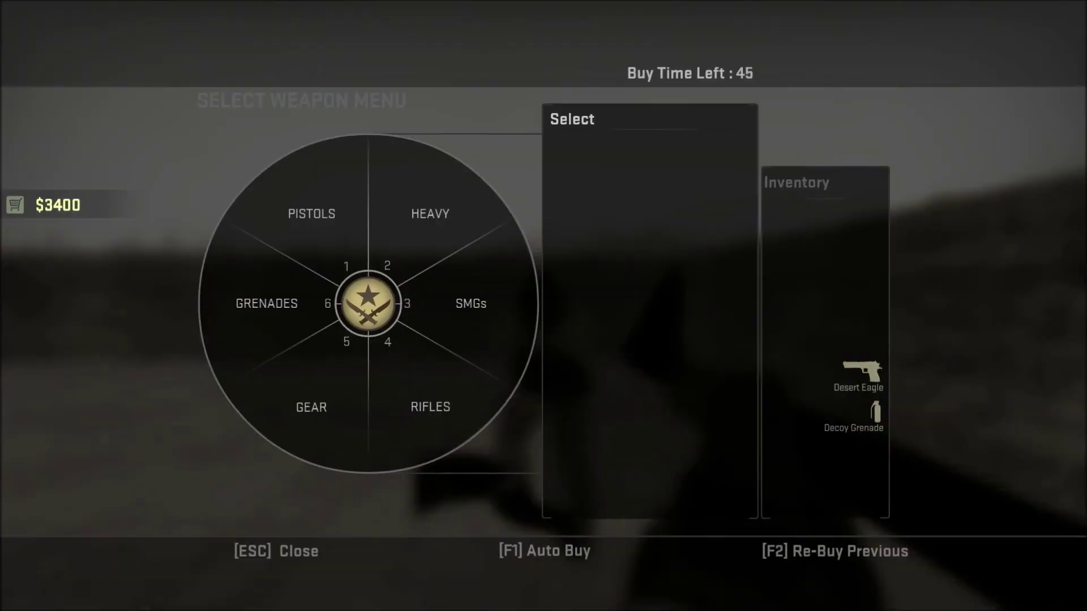
click(427, 312)
click(436, 385)
key(Escape)
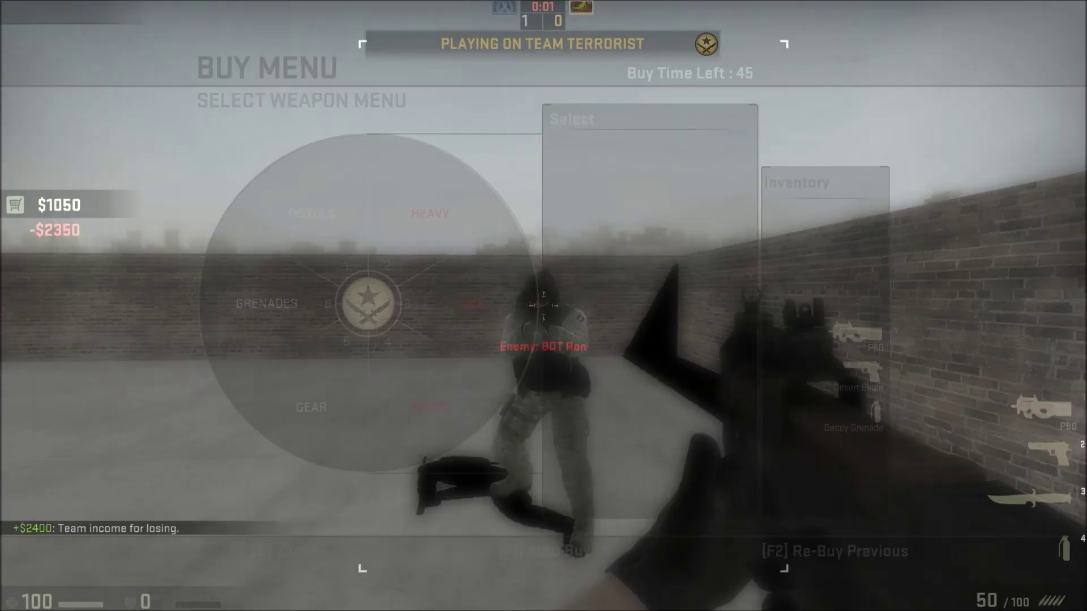
click(543, 306)
Step: Switch to the Counter-Terrorists, kill the bot with the Desert Eagle and switch to the knife
key(Escape)
key(Escape)
key(Escape)
key(Escape)
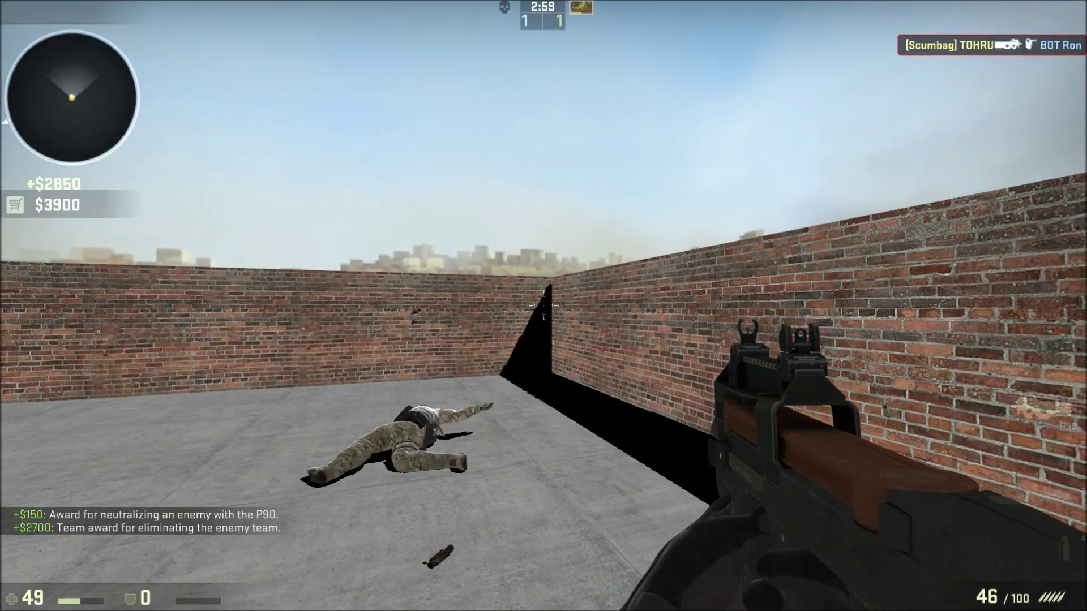
key(m)
click(441, 359)
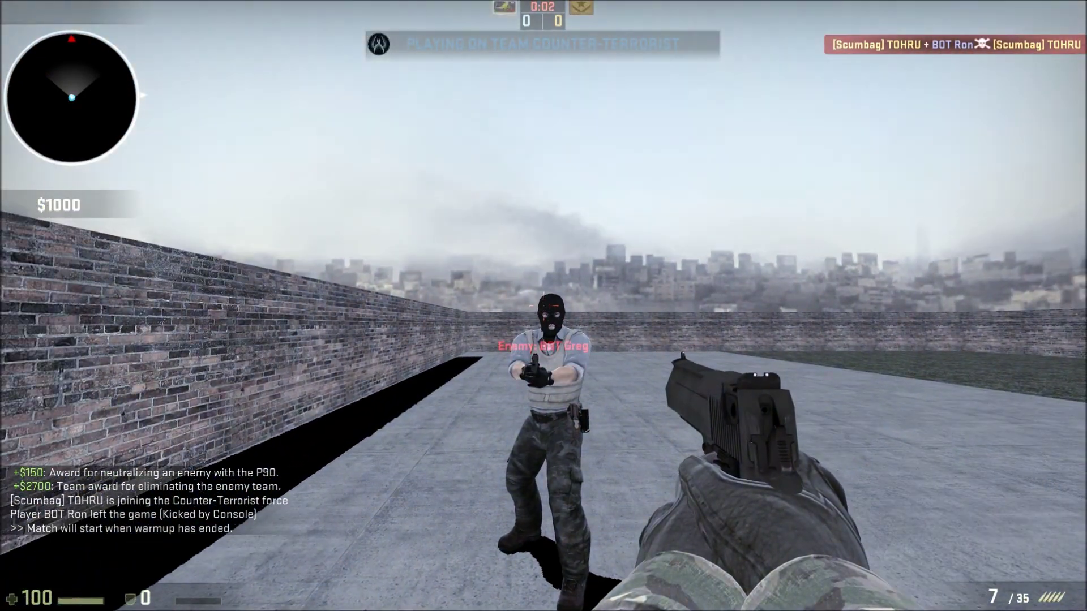
click(543, 305)
click(543, 305)
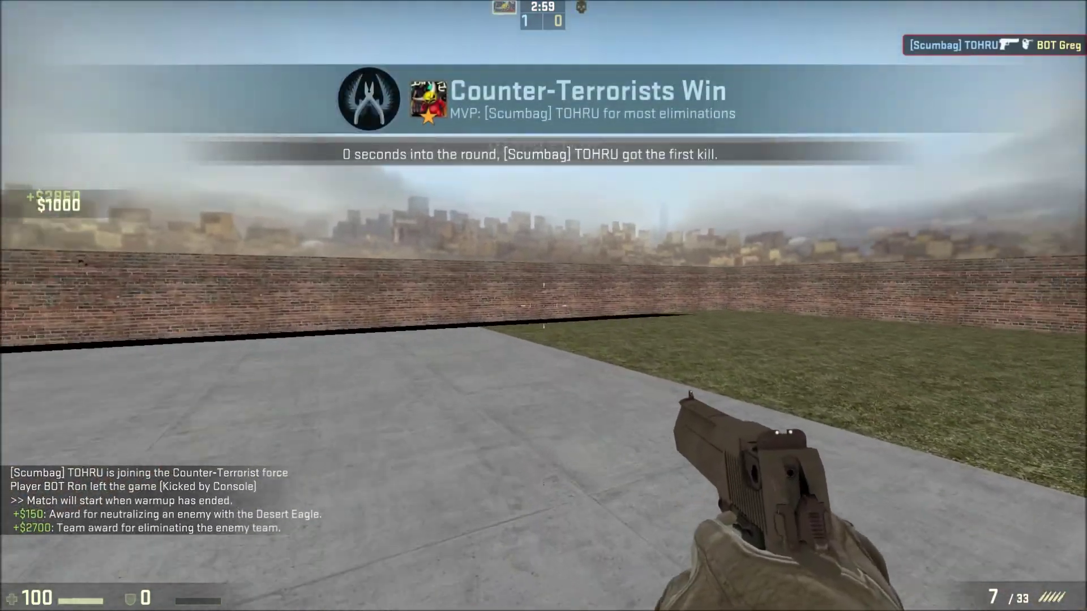
key(3)
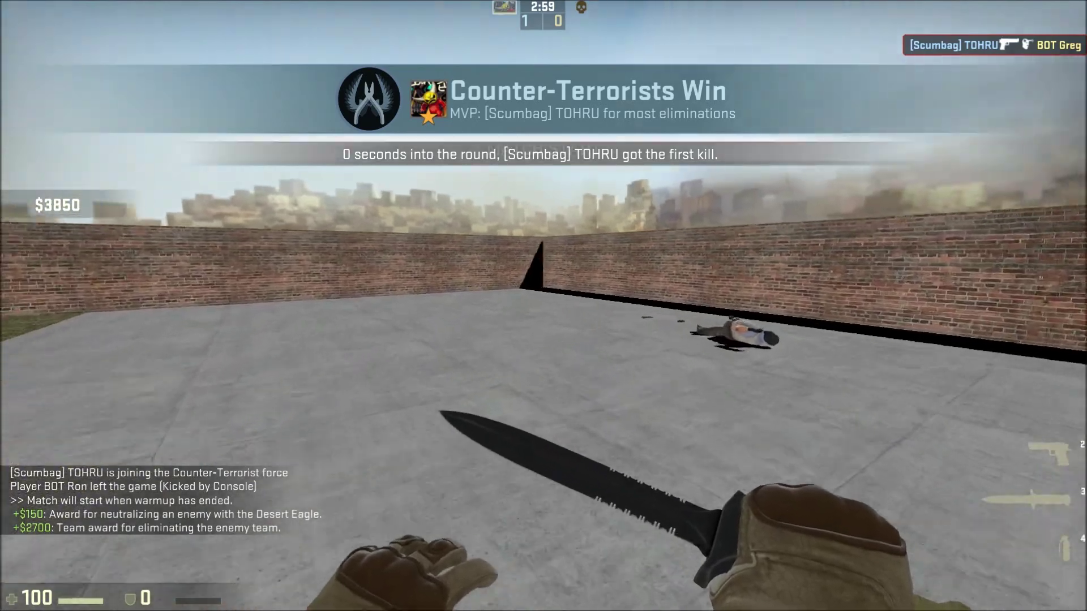